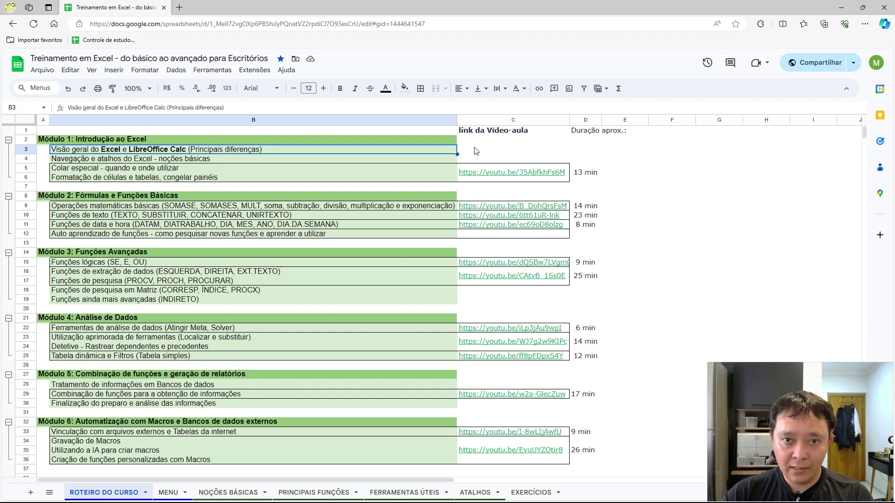
# - Review the Módulo 1 topics in the course outline, from Visão geral to Formatação de células, and their video link cells
pyautogui.moveTo(487, 142); pyautogui.dragTo(458, 172)
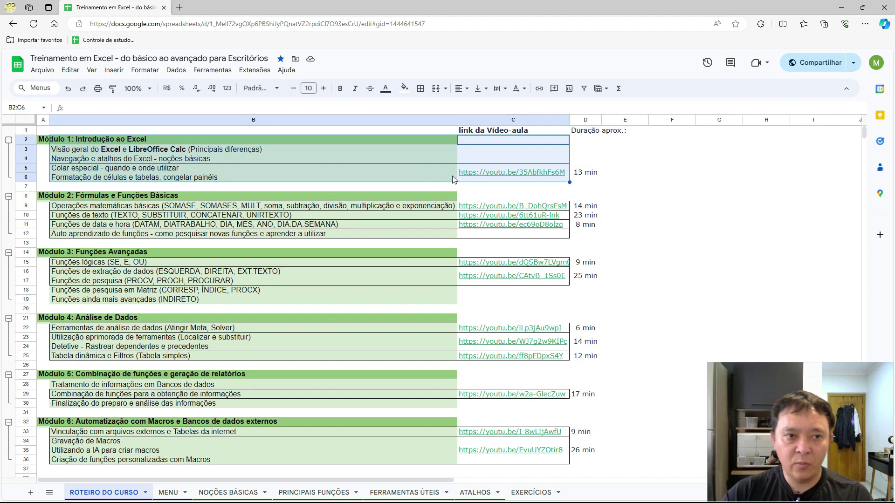
pyautogui.click(454, 174)
pyautogui.click(473, 172)
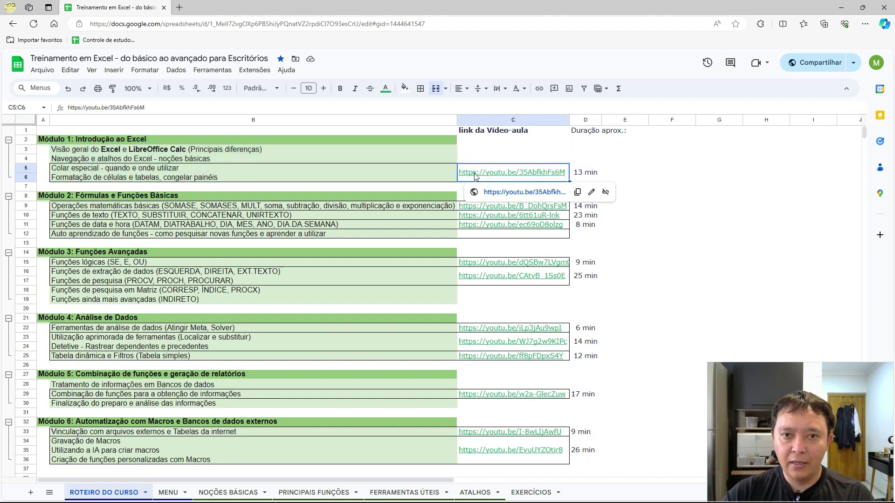
pyautogui.click(192, 169)
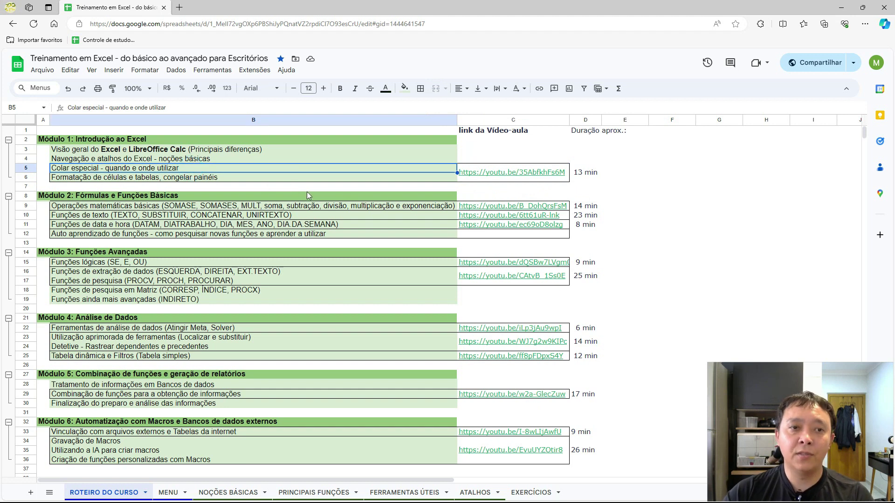
pyautogui.click(97, 150)
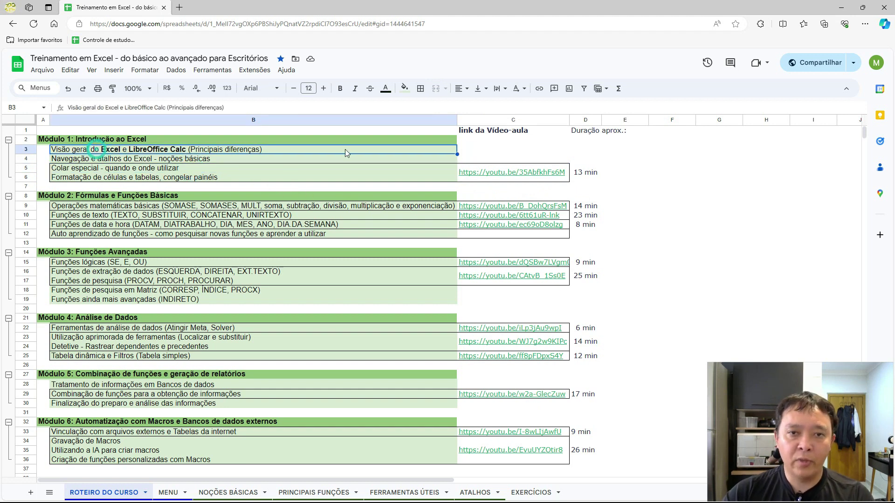
pyautogui.click(501, 142)
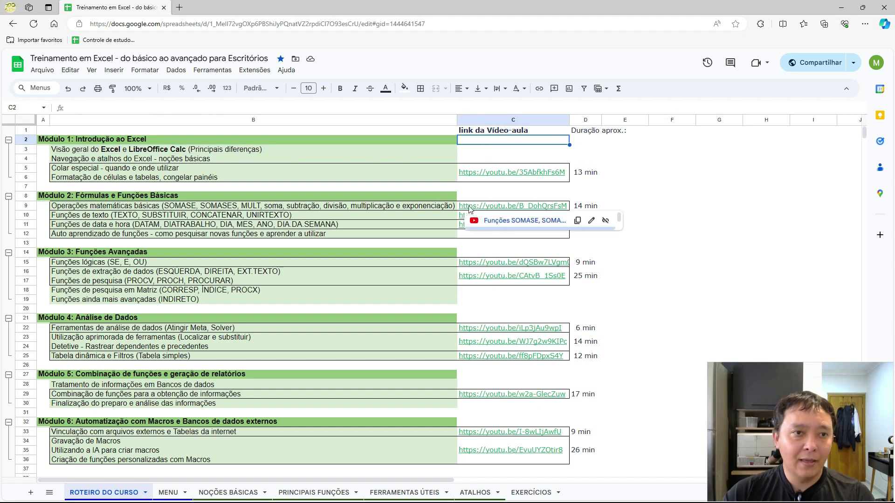
pyautogui.click(68, 151)
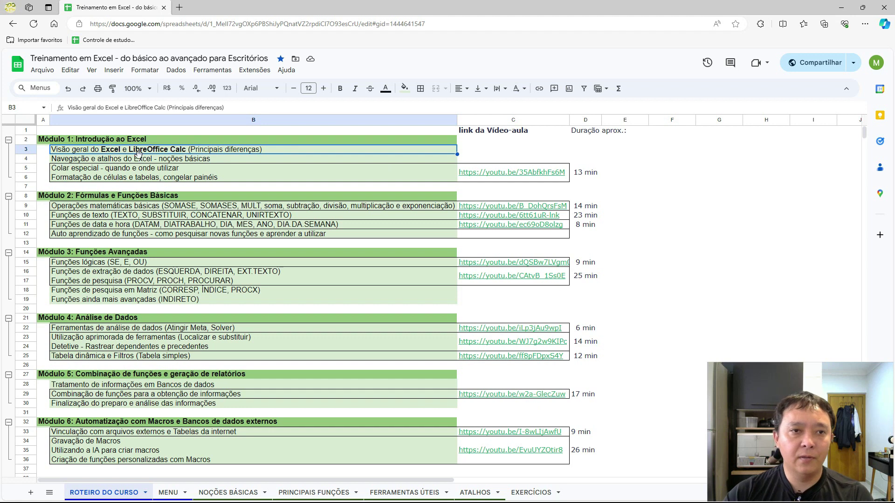
pyautogui.click(137, 161)
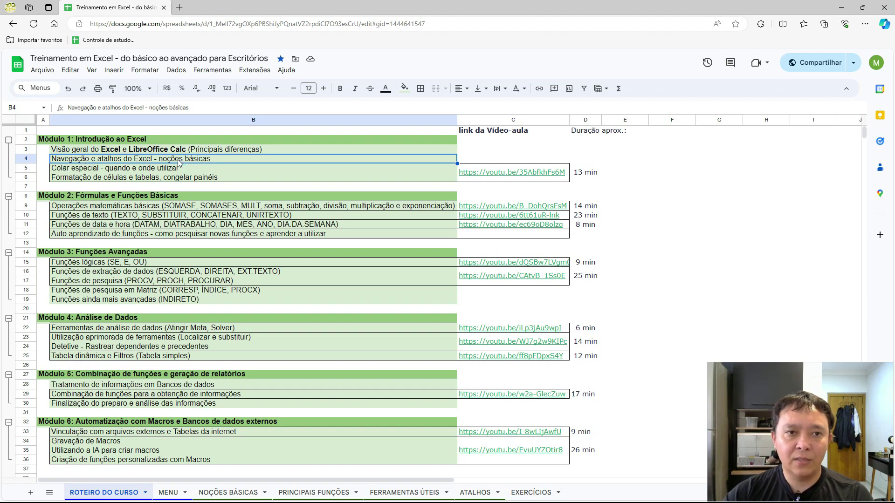
pyautogui.click(108, 170)
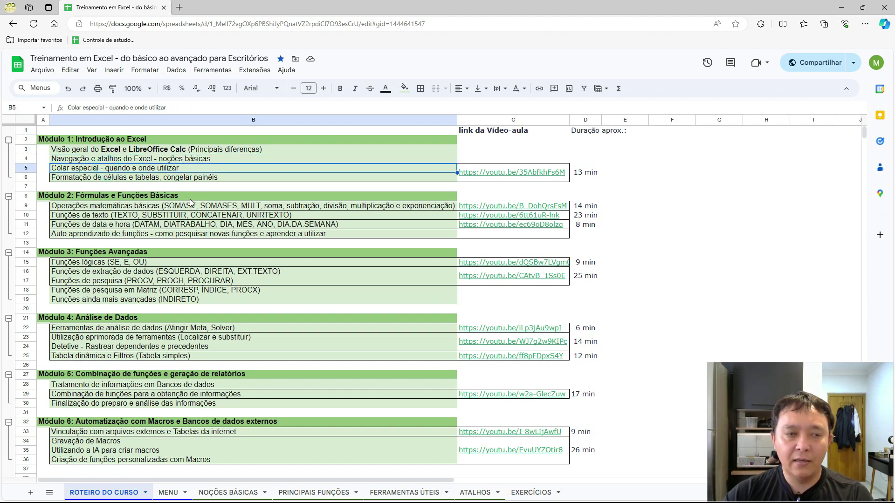
pyautogui.click(77, 161)
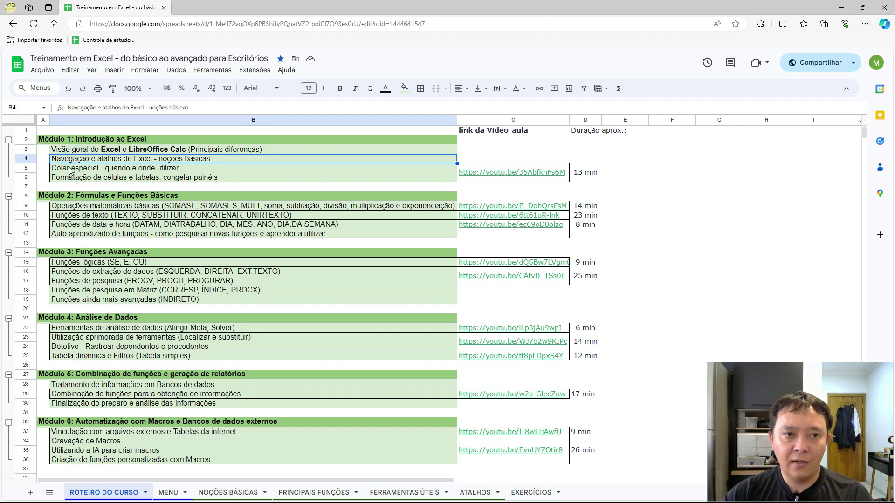
pyautogui.click(90, 170)
pyautogui.click(92, 178)
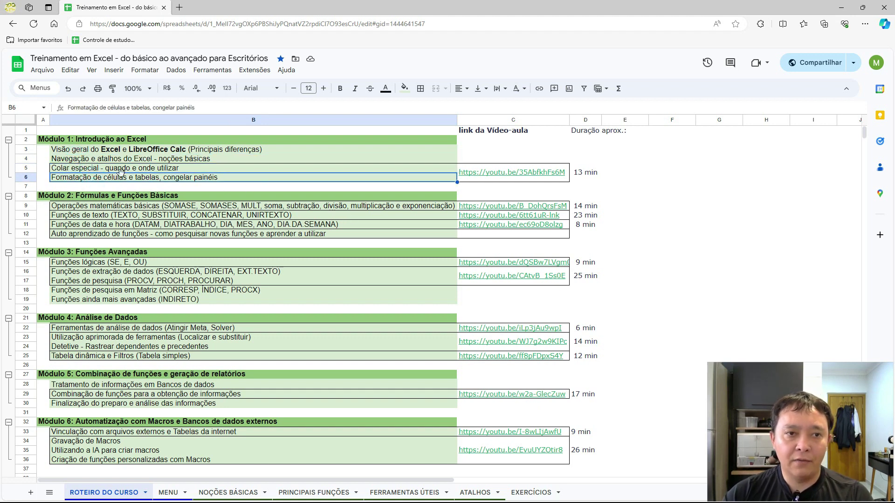
# - Go through the Módulo 2 and Módulo 3 topics in the outline, covering basic and advanced functions
pyautogui.click(79, 207)
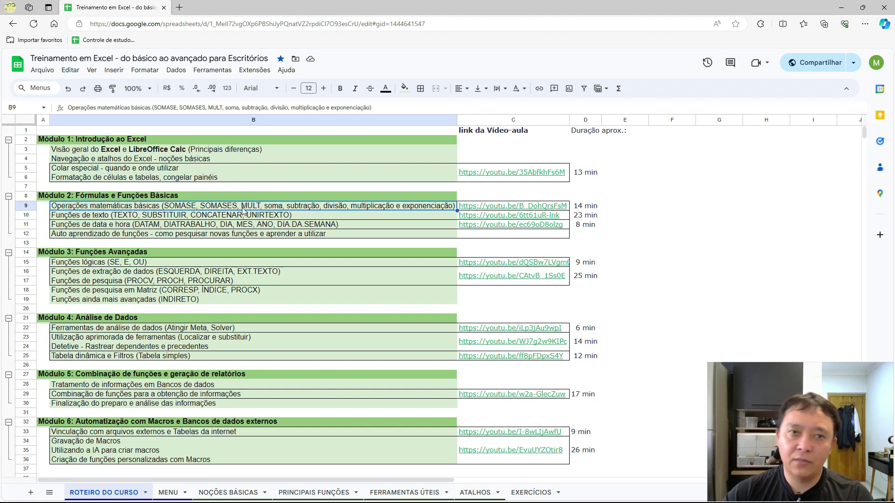
pyautogui.click(169, 217)
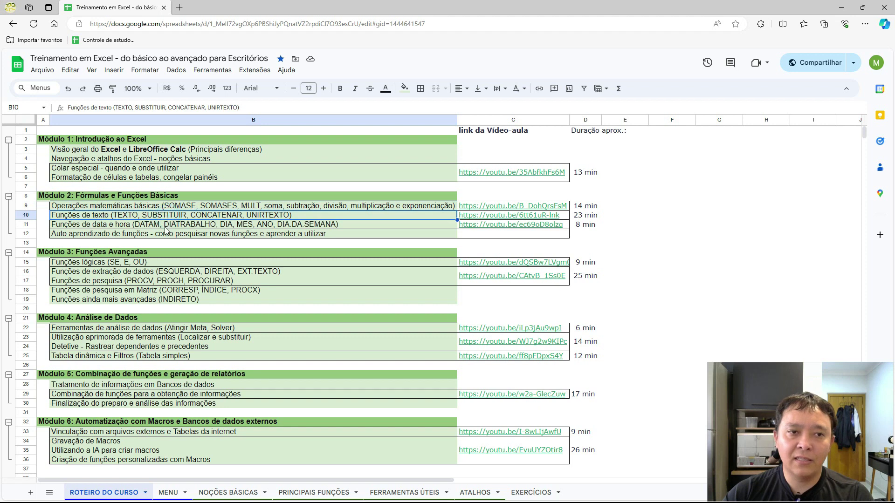
pyautogui.click(171, 224)
pyautogui.click(106, 218)
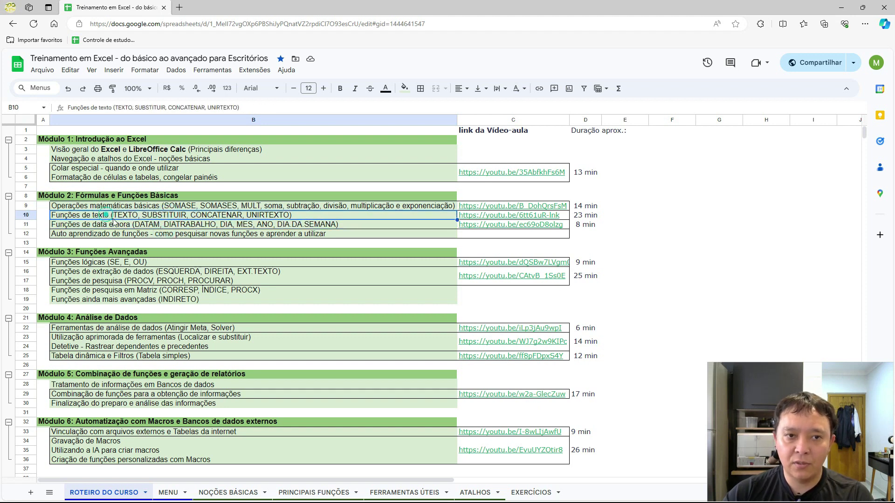
pyautogui.click(131, 226)
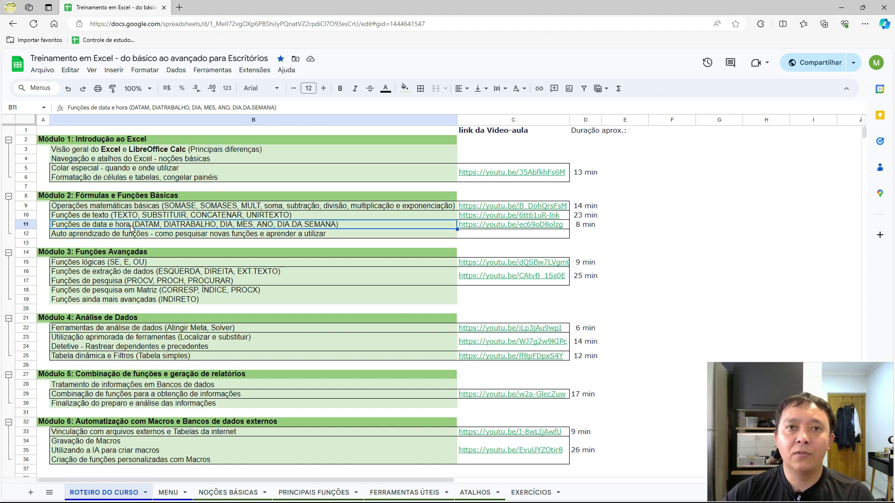
pyautogui.click(116, 237)
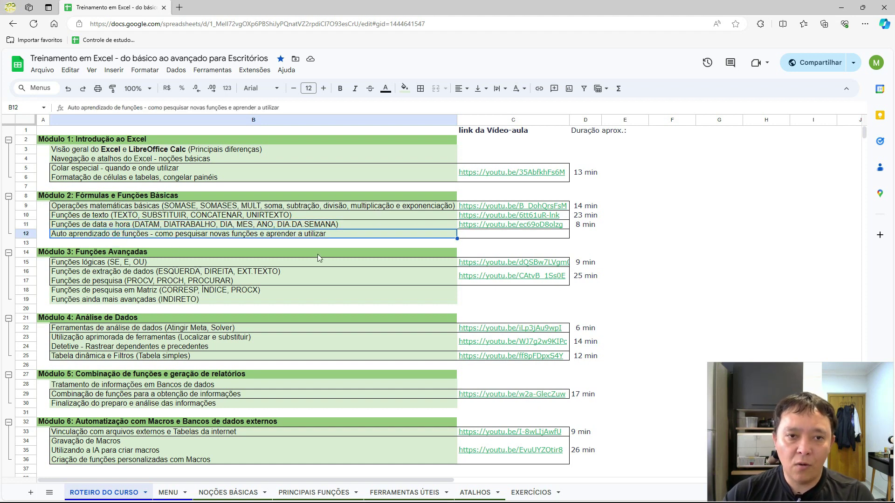
pyautogui.click(116, 264)
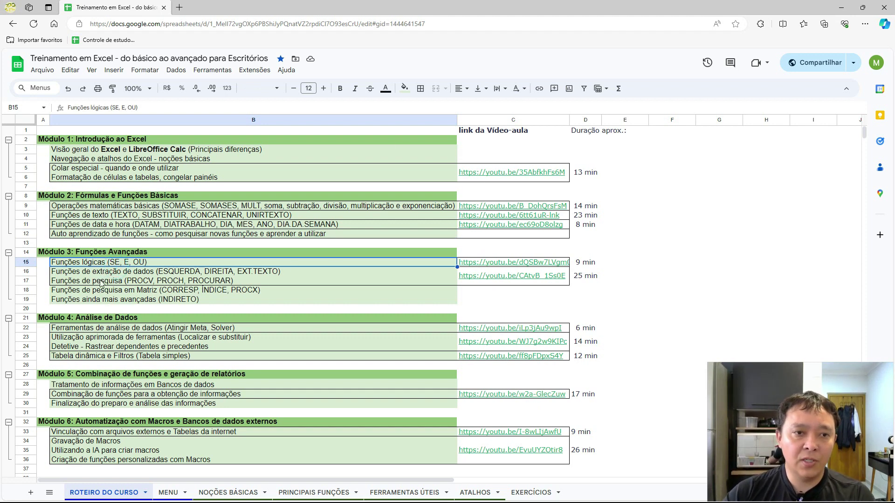
pyautogui.click(101, 281)
pyautogui.click(100, 289)
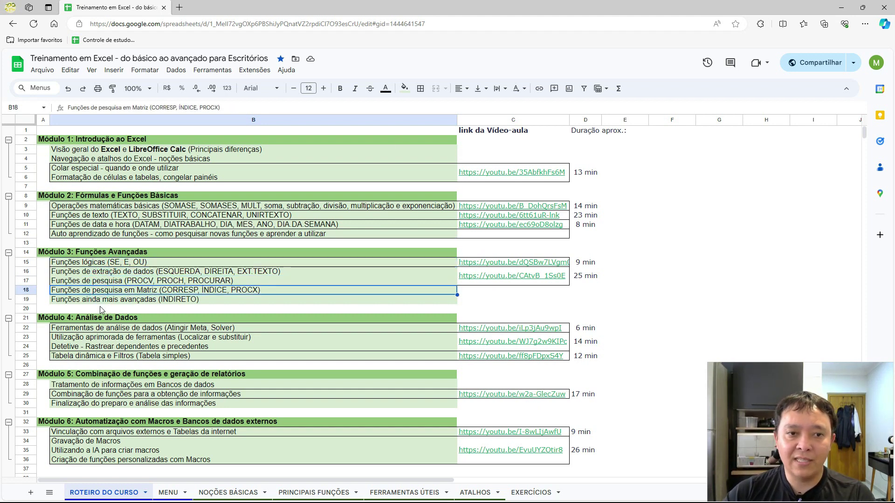
pyautogui.click(132, 299)
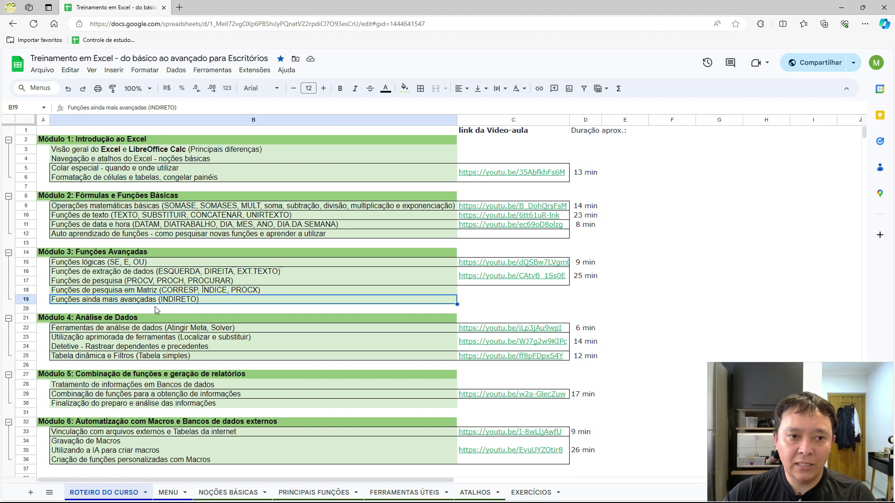
# - Review the outline topics of Módulos 4 to 6, covering data analysis, combined functions and macros
pyautogui.click(159, 328)
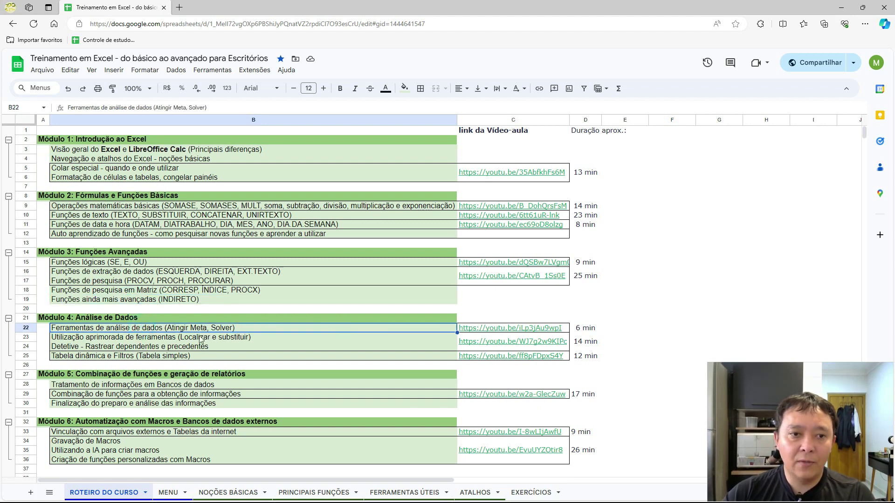
pyautogui.click(179, 338)
pyautogui.click(173, 347)
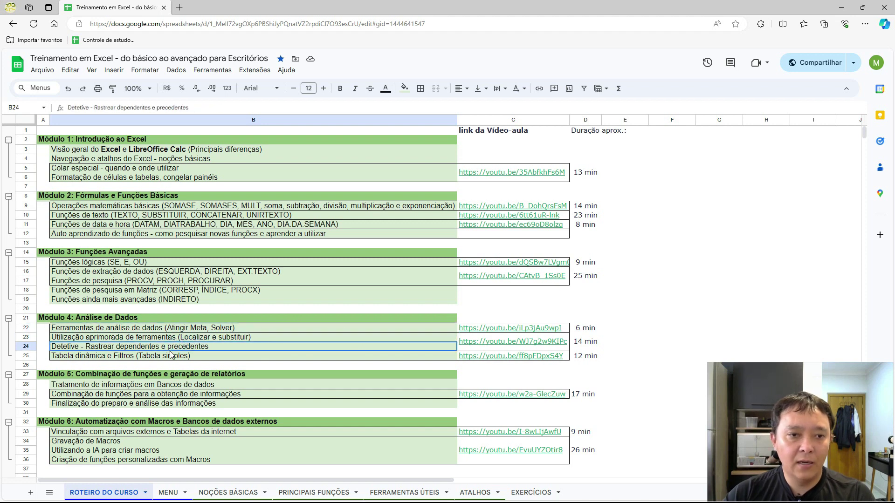
pyautogui.click(131, 359)
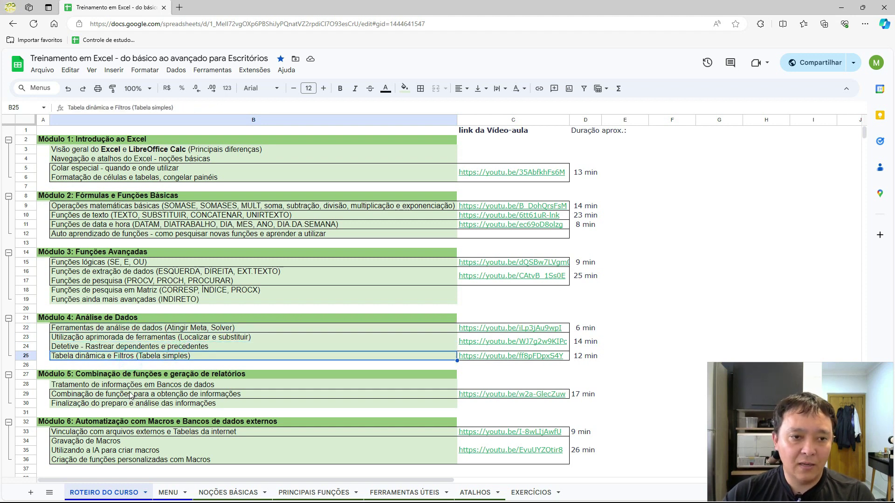
pyautogui.click(131, 386)
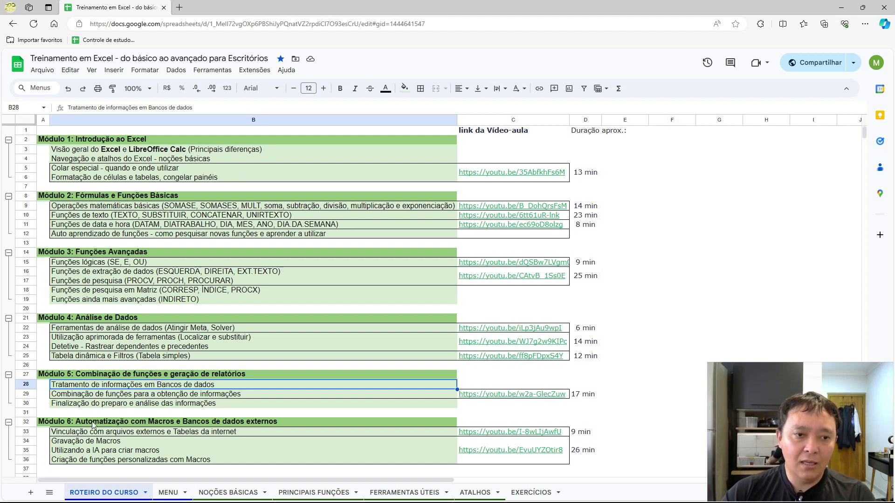
pyautogui.click(95, 439)
pyautogui.click(92, 451)
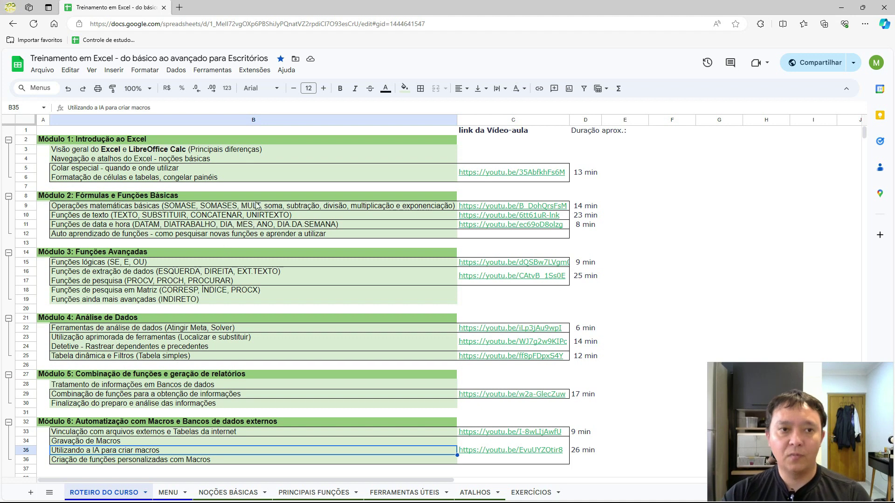
# - Switch between the Excel start page and EMPRESA PADRÃO AUT.ods in LibreOffice Calc to compare them, ending in Excel
pyautogui.click(527, 140)
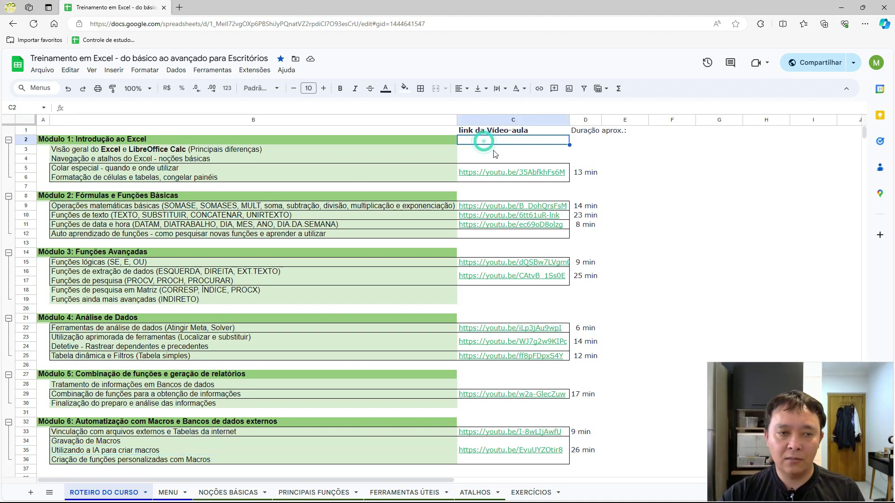
pyautogui.hotkey('alt', 'Tab')
pyautogui.hotkey('alt', 'Tab')
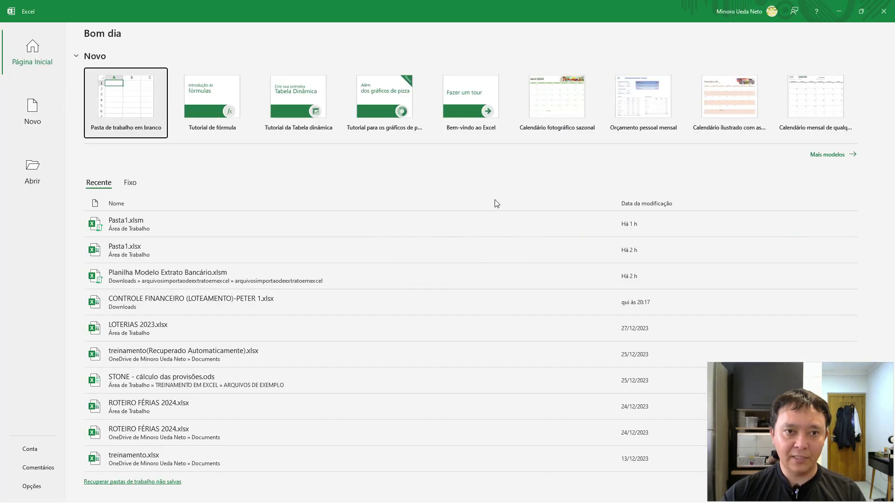
pyautogui.hotkey('alt', 'Tab')
pyautogui.hotkey('alt', 'Tab')
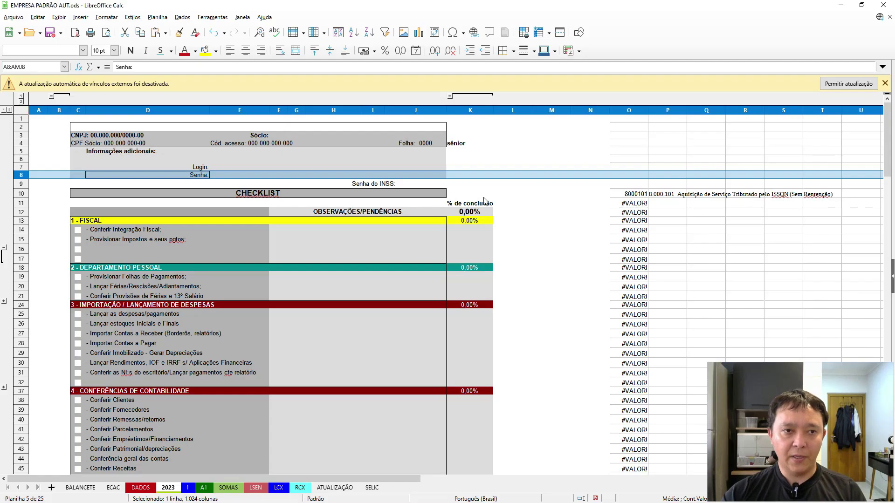
pyautogui.hotkey('alt', 'Tab')
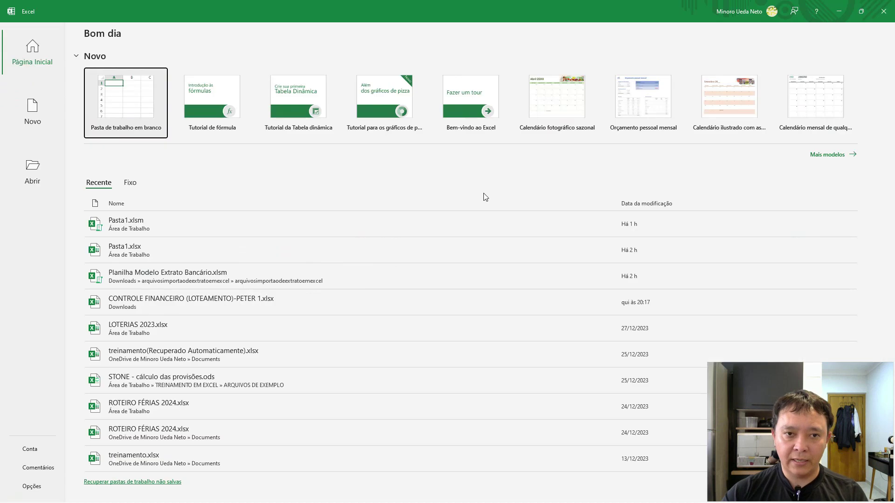
# - Create a blank Excel workbook, open the recovered EMPRESA PADRÃO AUT.ods from it, and dismiss the circular reference warning
pyautogui.click(125, 96)
pyautogui.click(66, 170)
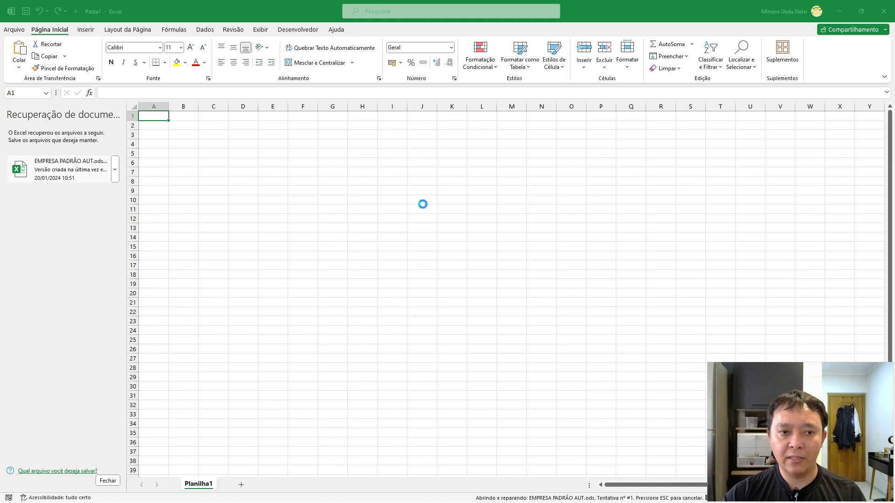
pyautogui.hotkey('alt', 'Tab')
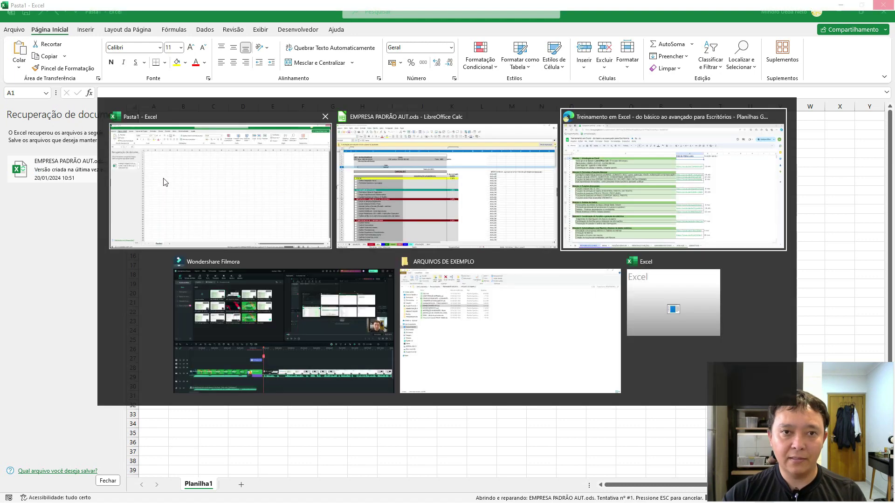
pyautogui.hotkey('shift', 'Tab')
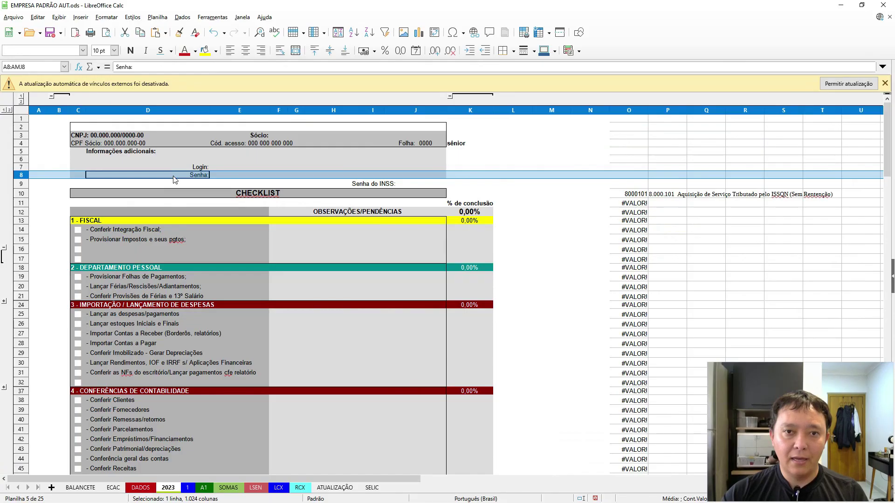
pyautogui.click(89, 126)
pyautogui.hotkey('alt', 'Tab')
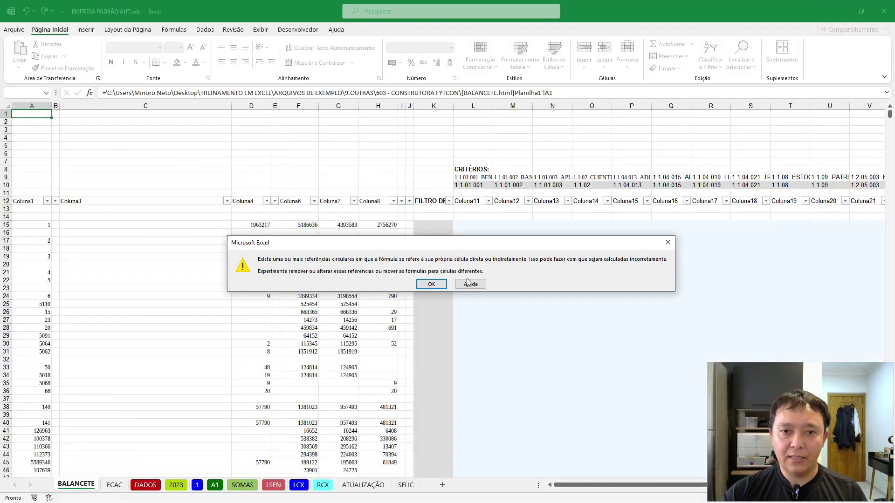
pyautogui.click(426, 284)
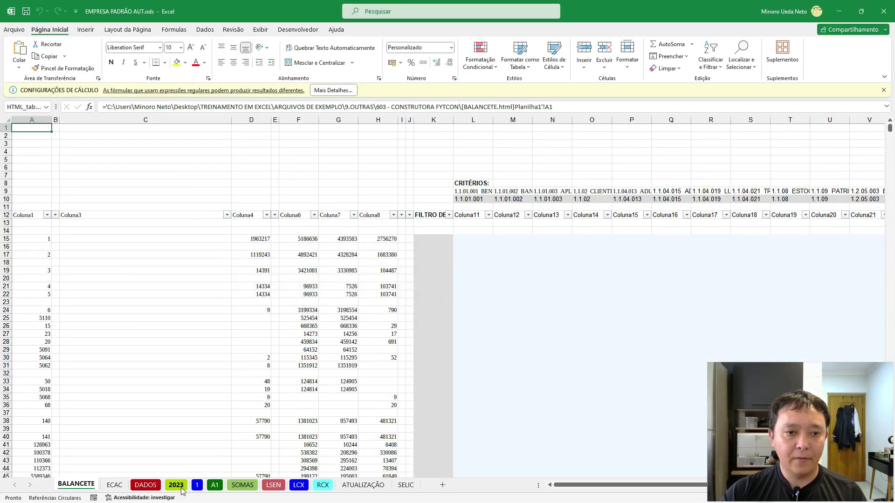
# - Show the 2023 sheet and inspect checklist cell C14 and the CNPJ cell C3
pyautogui.click(182, 486)
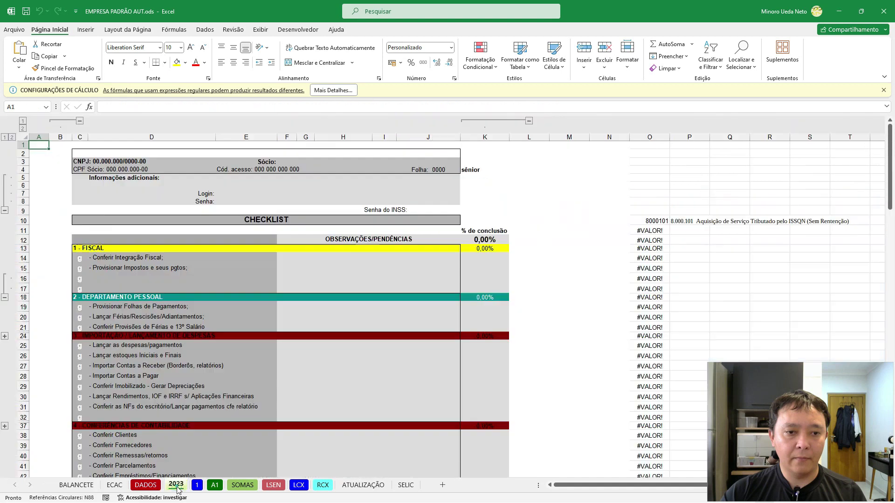
pyautogui.click(85, 255)
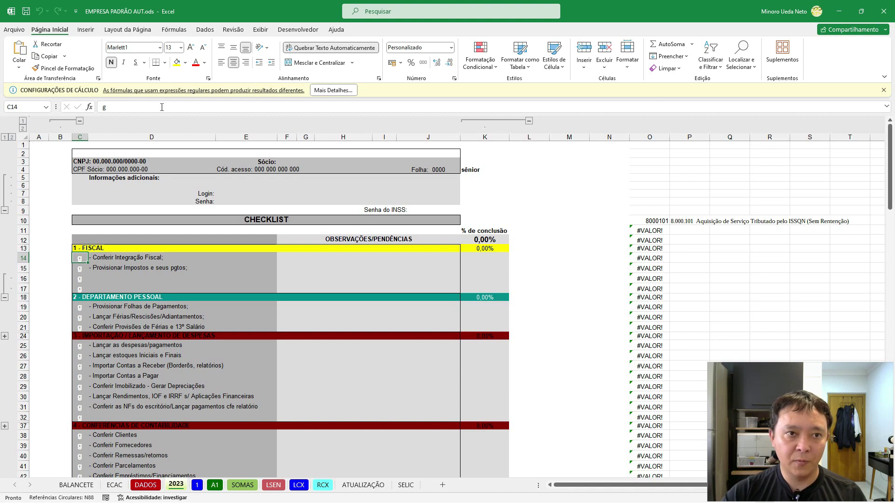
pyautogui.click(133, 162)
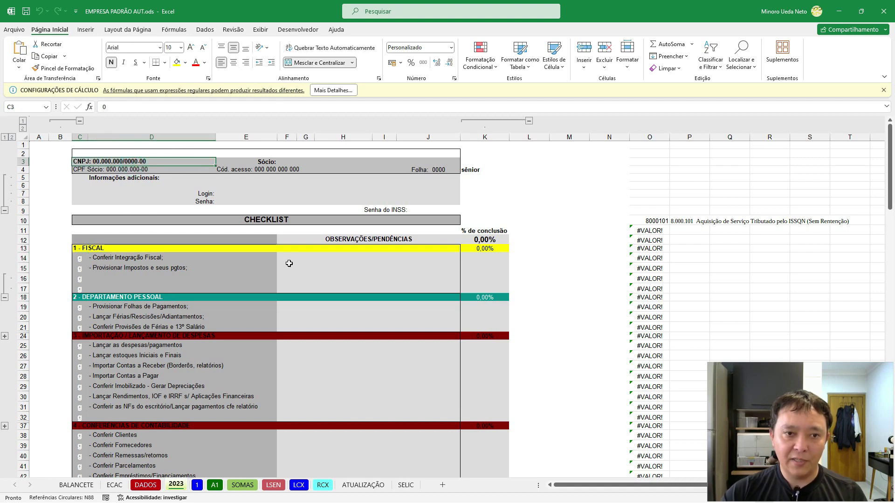
# - Look over Excel's command sets for inserting, page layout, formulas and reviewing with the 2023 checklist open
pyautogui.scroll(-5, 274, 251)
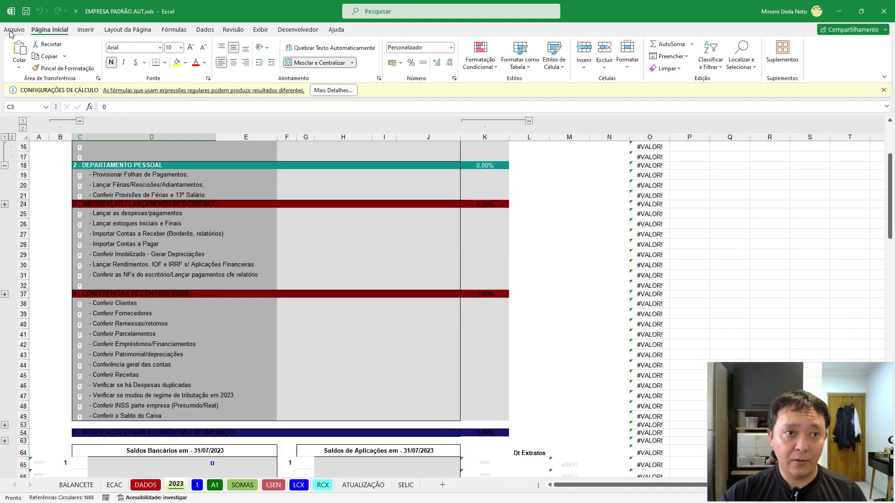
pyautogui.click(86, 29)
pyautogui.click(127, 30)
pyautogui.click(194, 31)
pyautogui.click(174, 30)
pyautogui.click(233, 30)
# - Switch to EMPRESA PADRÃO AUT.ods in LibreOffice Calc and look through its data and editing commands for comparison
pyautogui.hotkey('alt', 'Tab')
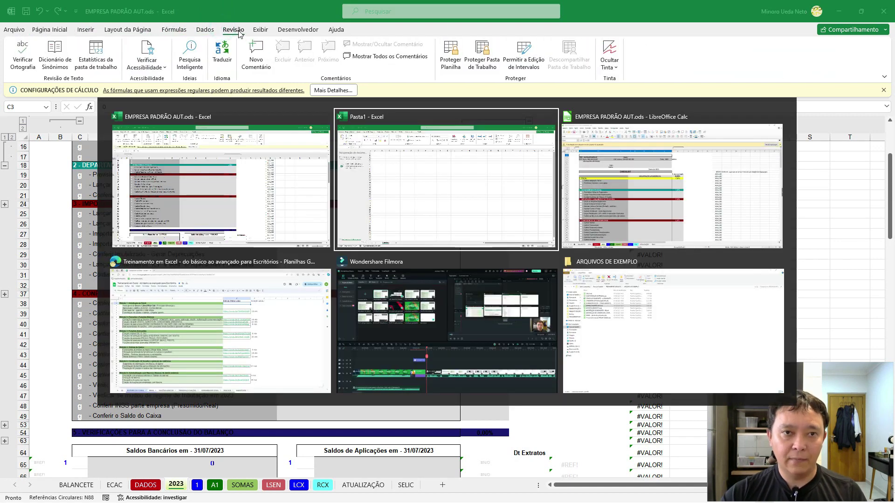
pyautogui.hotkey('alt', 'Tab')
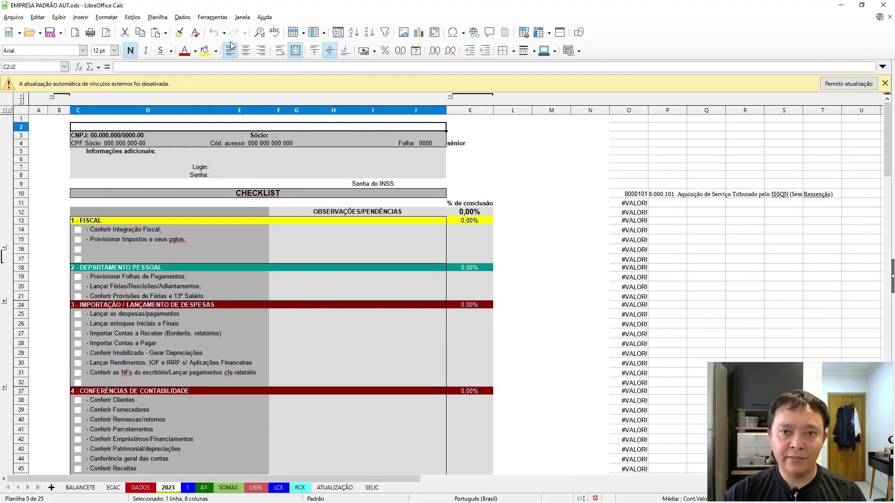
pyautogui.click(182, 19)
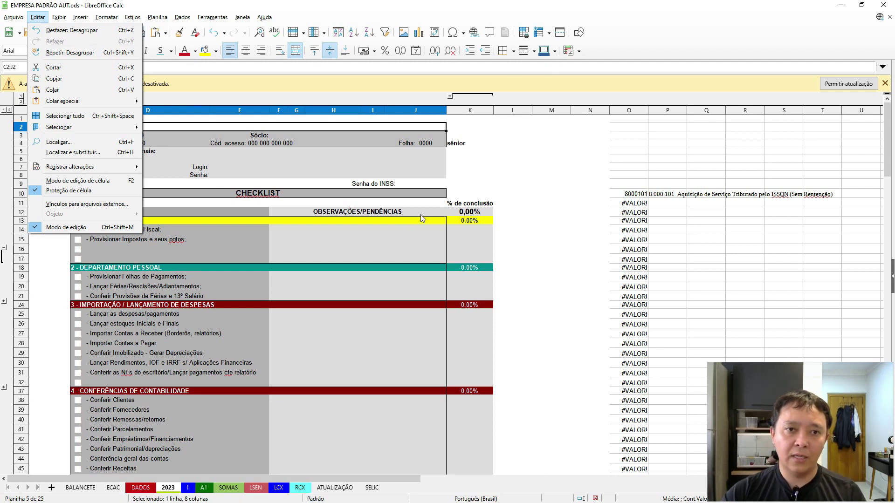
# - Inspect the "% de conclusão" heading in K11, the empty checklist rows C16:E17 and checkbox cell C15
pyautogui.click(487, 185)
pyautogui.click(468, 201)
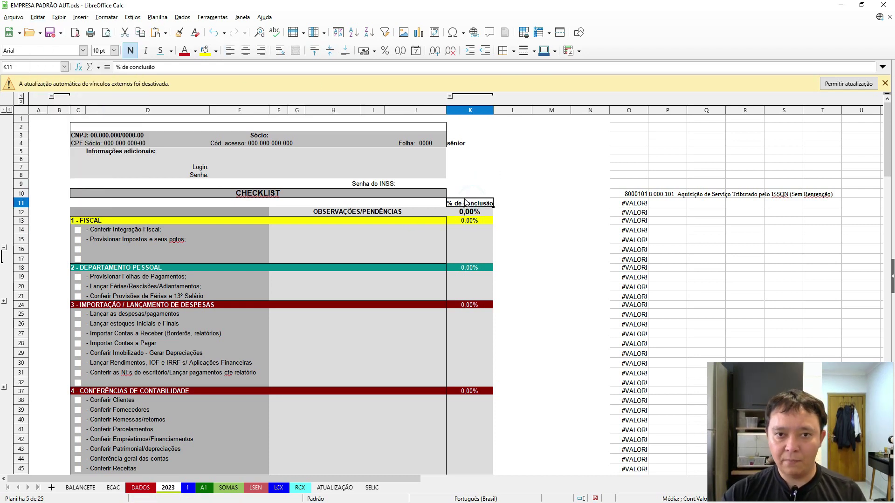
pyautogui.click(90, 249)
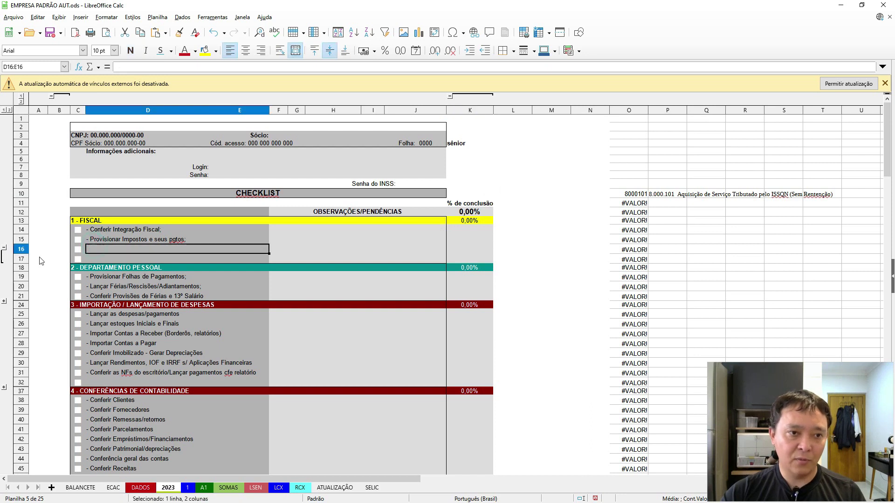
pyautogui.keyDown('shift'); pyautogui.click(85, 260); pyautogui.keyUp('shift')
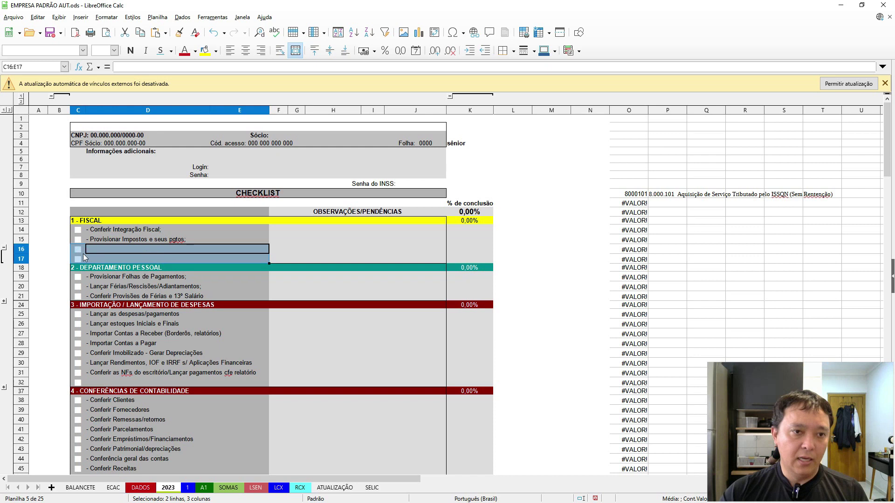
pyautogui.click(76, 239)
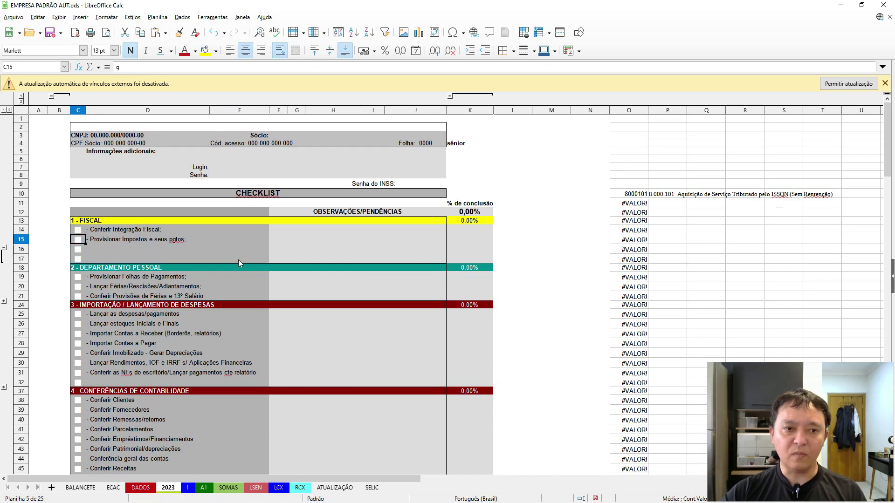
# - Show the bank balance section of the 2023 sheet and browse Calc's data and insertion commands
pyautogui.scroll(-9, 226, 248)
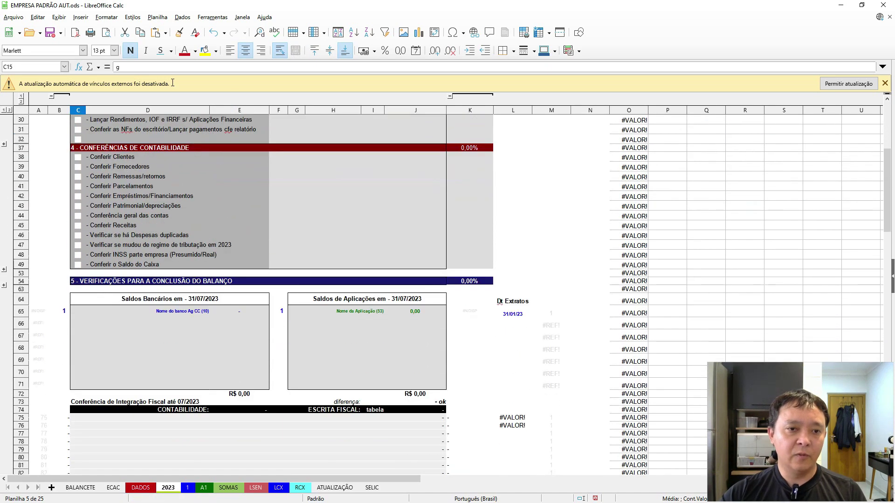
pyautogui.click(132, 17)
pyautogui.moveTo(182, 18)
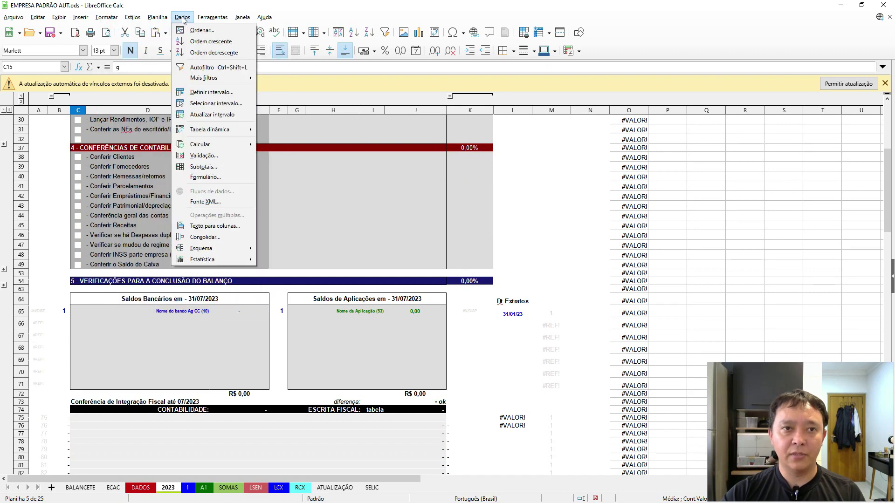
pyautogui.click(63, 18)
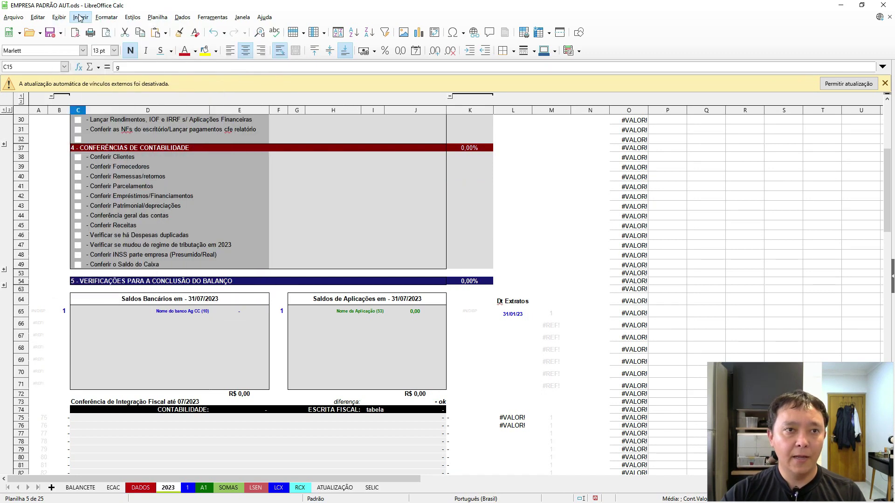
pyautogui.click(42, 17)
pyautogui.moveTo(83, 21)
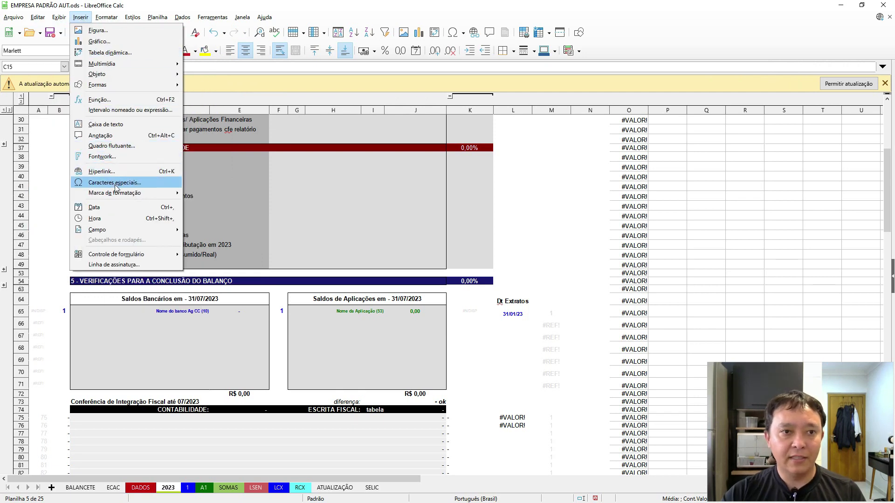
# - Open Calc's Function Wizard and view the Estatísticas and Planilha function categories, down to the PROC functions
pyautogui.click(114, 102)
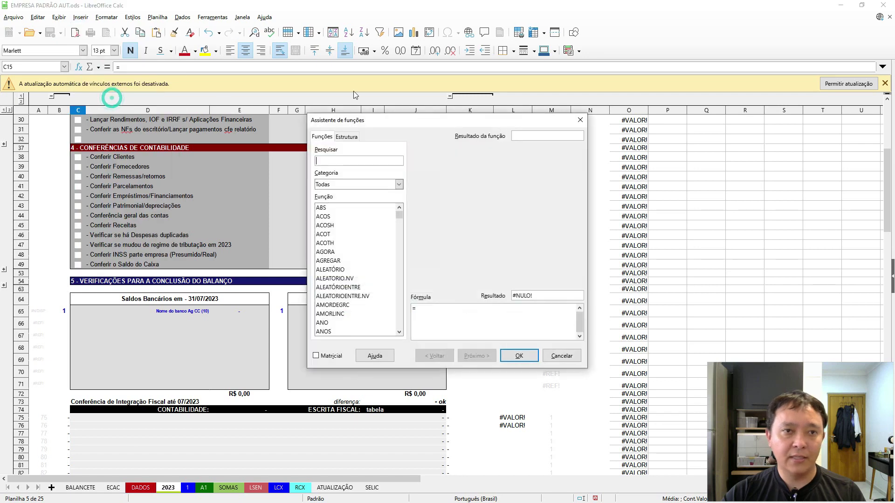
pyautogui.click(379, 189)
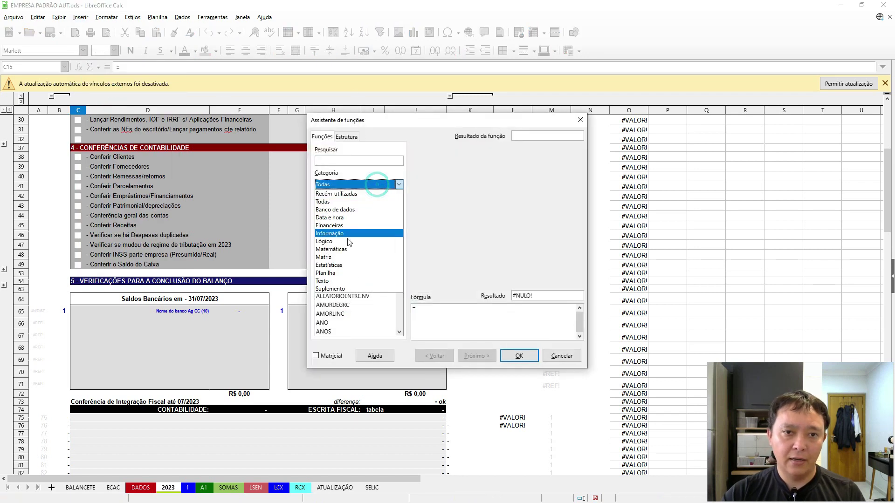
pyautogui.click(342, 265)
pyautogui.click(364, 185)
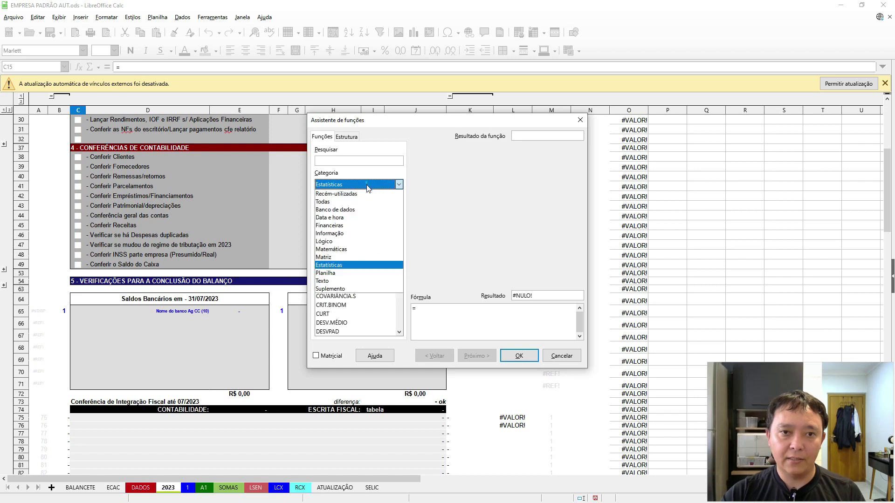
pyautogui.click(337, 272)
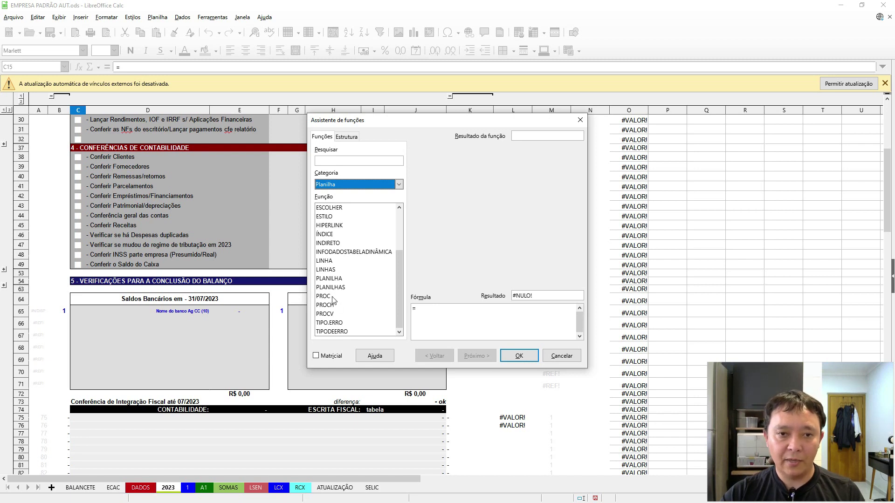
# - Switch to Excel and display its Pesquisa e Referência functions to compare them with Calc's Planilha category
pyautogui.hotkey('alt', 'Tab')
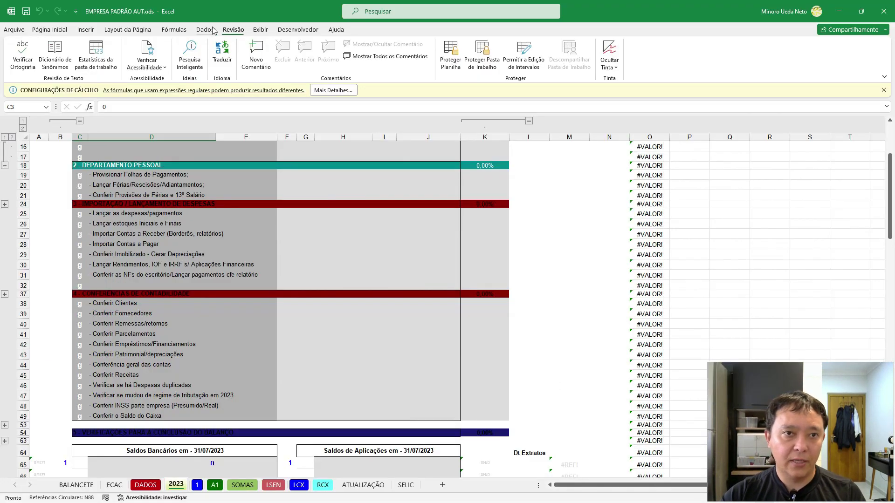
pyautogui.click(205, 30)
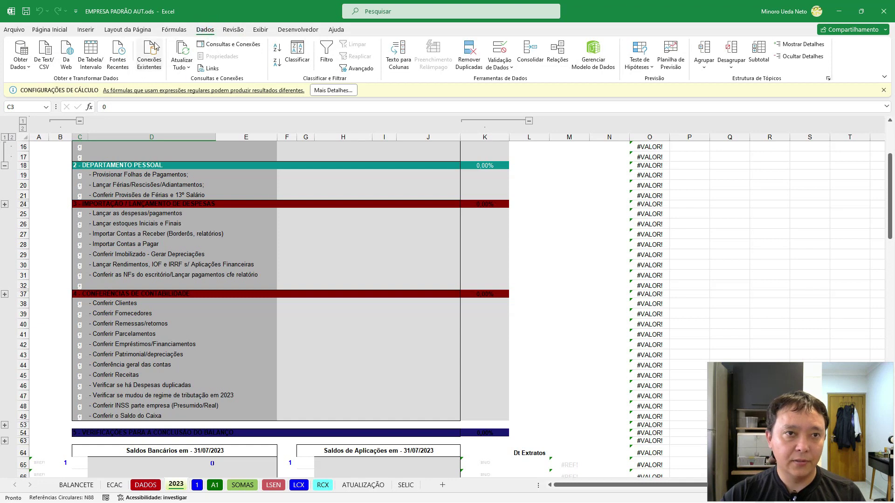
pyautogui.click(176, 30)
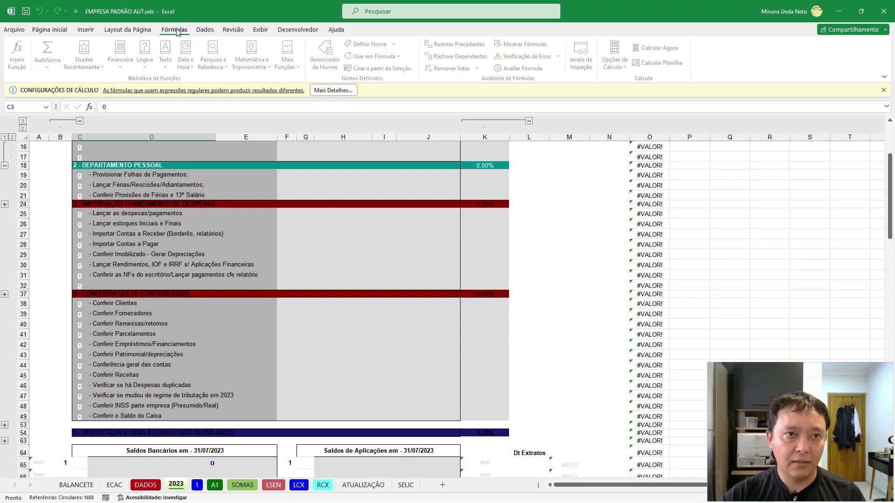
pyautogui.click(222, 69)
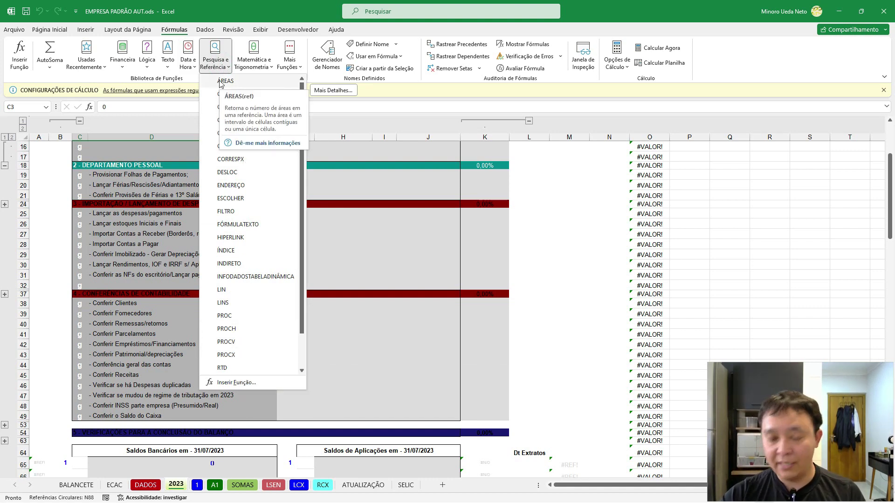
# - Return to Calc's Function Wizard, list the Data e hora functions and view the description of MESES
pyautogui.hotkey('alt', 'Tab')
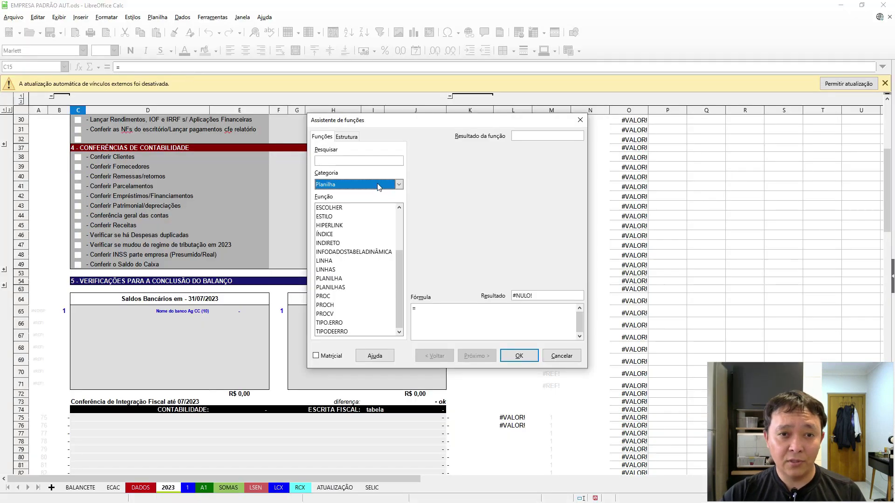
pyautogui.click(378, 185)
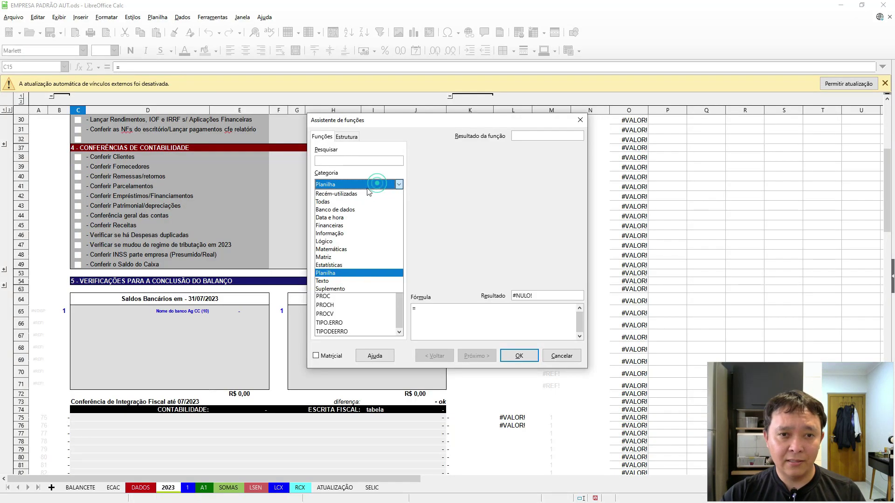
pyautogui.click(349, 217)
pyautogui.scroll(-3, 344, 286)
pyautogui.scroll(-3, 343, 286)
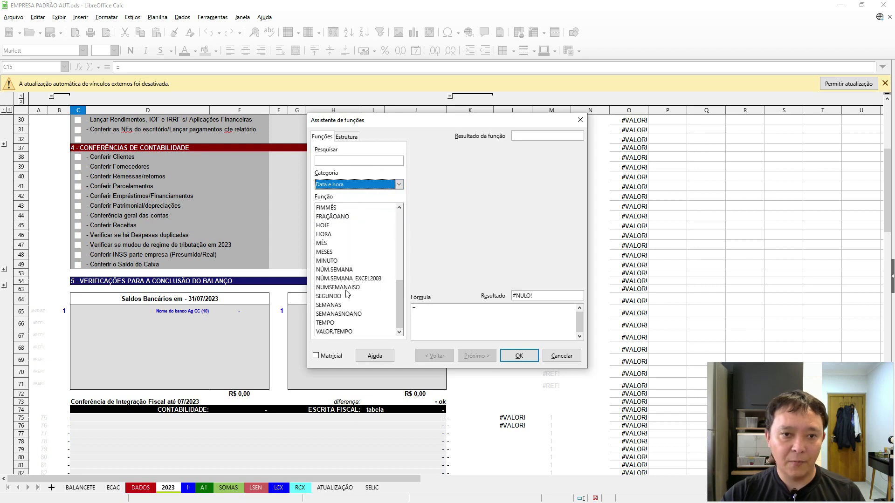
pyautogui.click(325, 253)
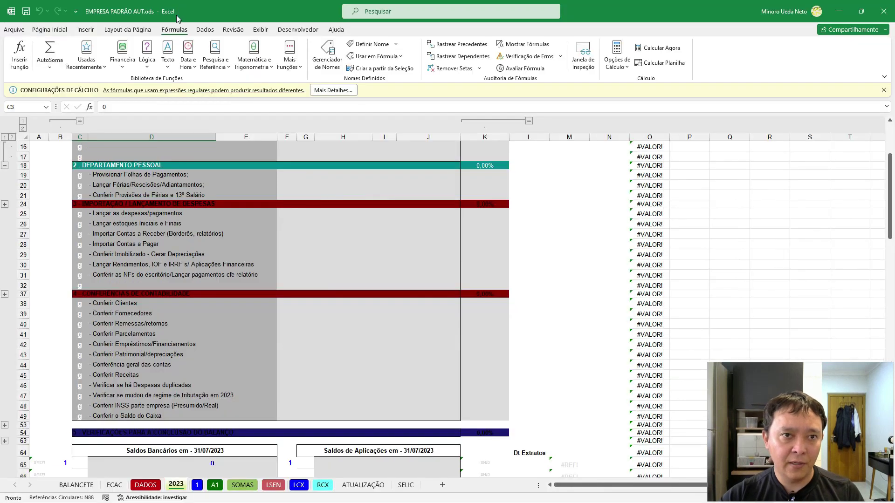
# - Look through Excel's Data e Hora function list for an equivalent of Calc's MESES function
pyautogui.click(192, 64)
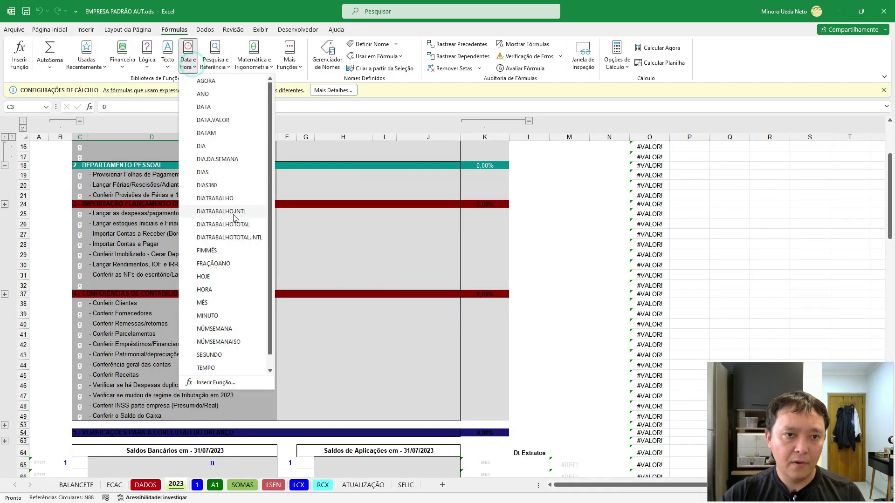
pyautogui.scroll(-1, 236, 247)
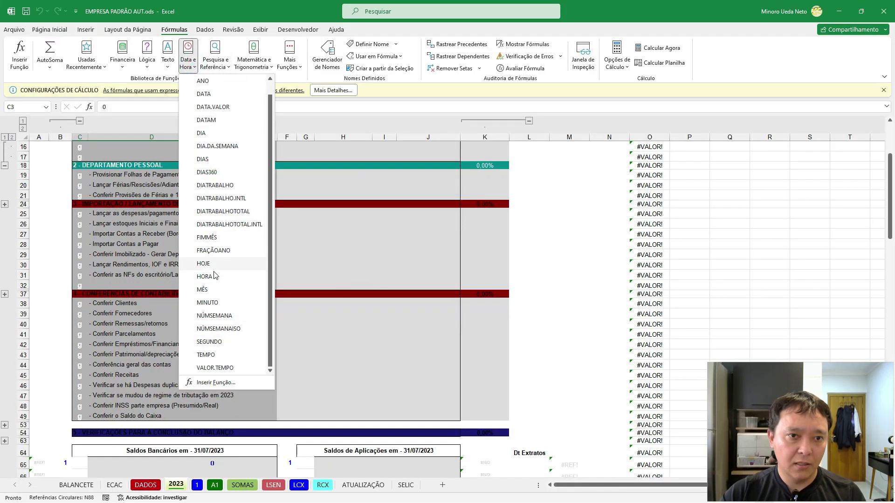
pyautogui.scroll(1, 222, 128)
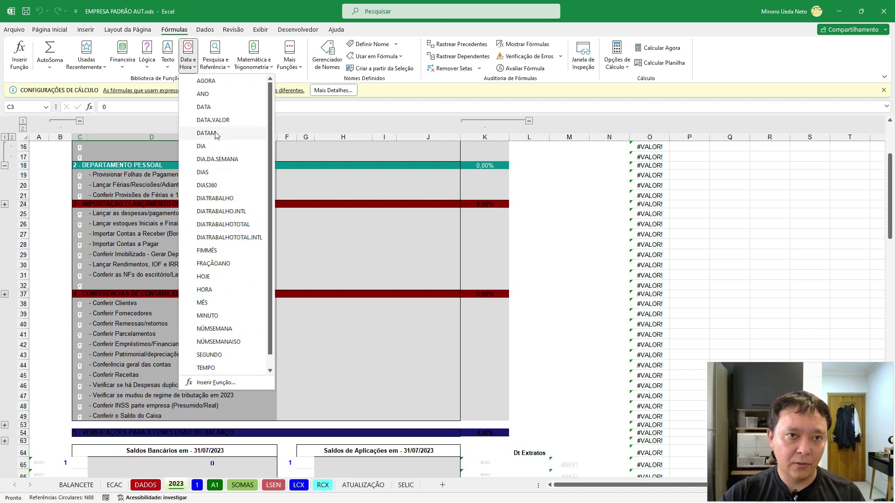
pyautogui.scroll(-1, 219, 249)
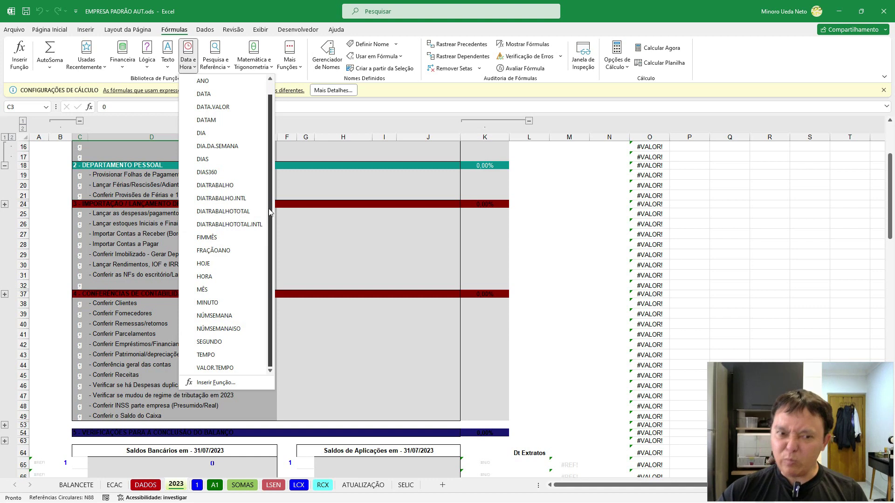
# - Close Excel's function list and look over the 2023 sheet from the checklist down to the Integração Fiscal section
pyautogui.hotkey('alt', 'Tab')
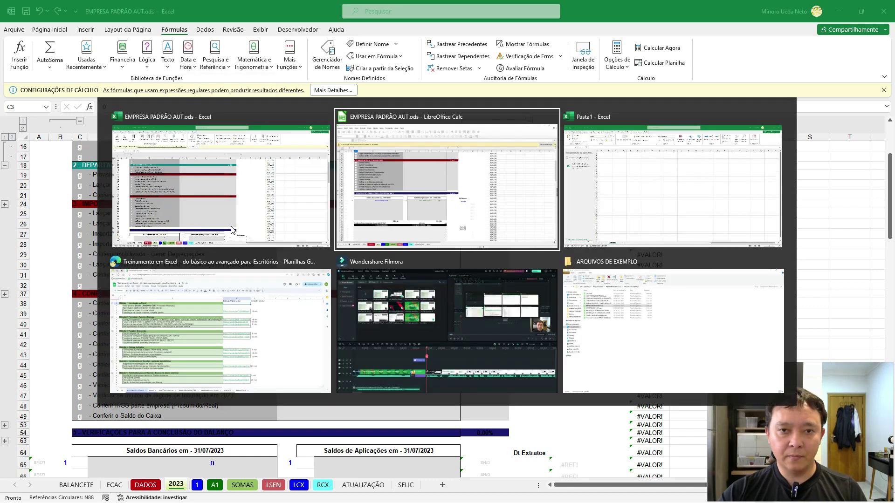
pyautogui.click(254, 240)
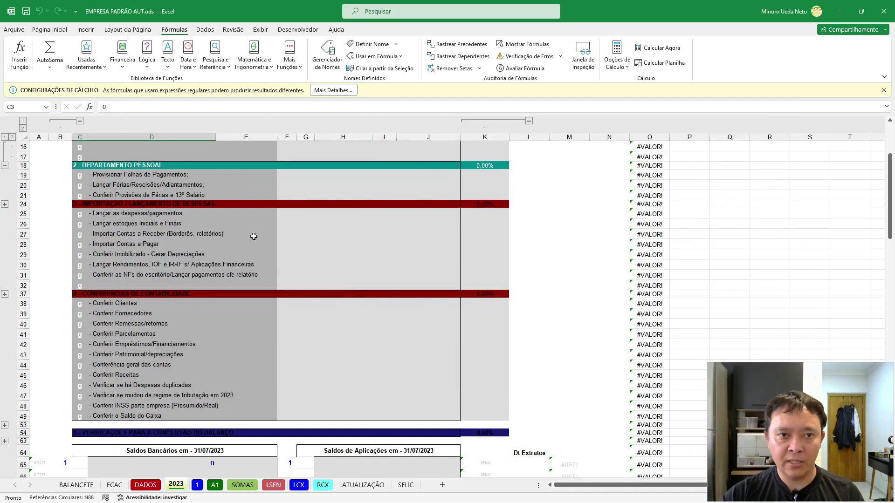
pyautogui.scroll(-4, 251, 241)
pyautogui.scroll(-15, 250, 242)
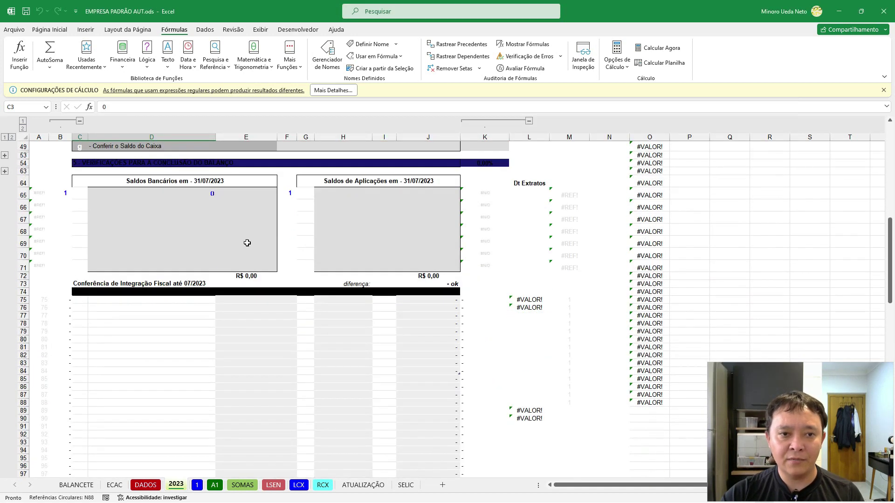
pyautogui.scroll(20, 247, 243)
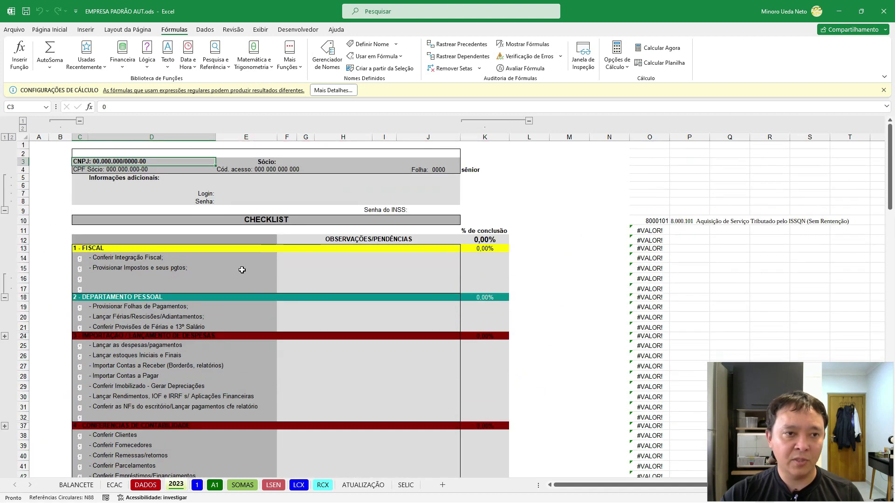
# - Switch to LibreOffice Calc, cancel the Function Wizard and select cell A1 of the 2023 sheet
pyautogui.hotkey('alt', 'Tab')
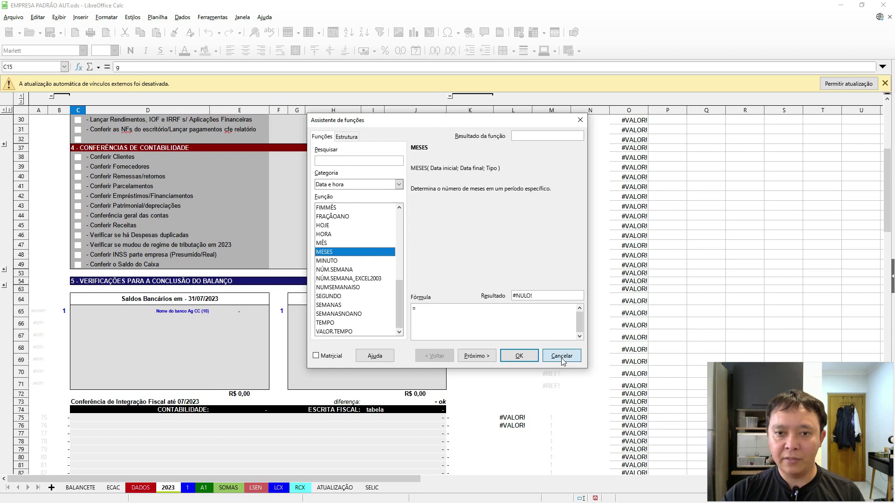
pyautogui.click(562, 355)
pyautogui.click(124, 196)
pyautogui.scroll(10, 125, 195)
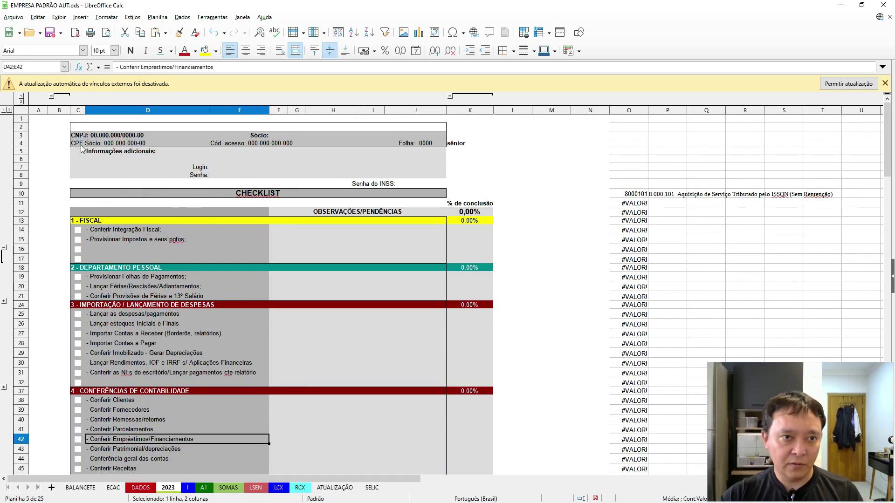
pyautogui.click(269, 155)
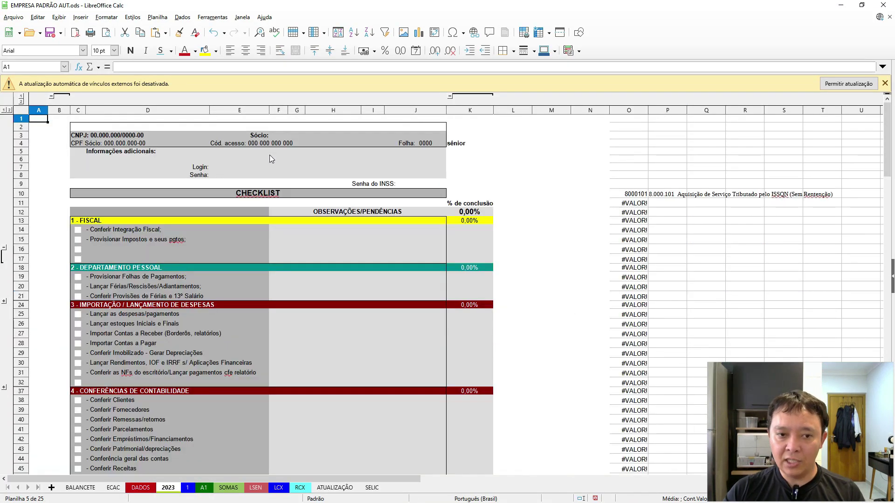
# - Switch to the course spreadsheet in the browser, open the ATALHOS sheet and look over its shortcut list
pyautogui.hotkey('alt', 'Tab')
pyautogui.hotkey('alt', 'Tab')
pyautogui.hotkey('alt', 'Tab')
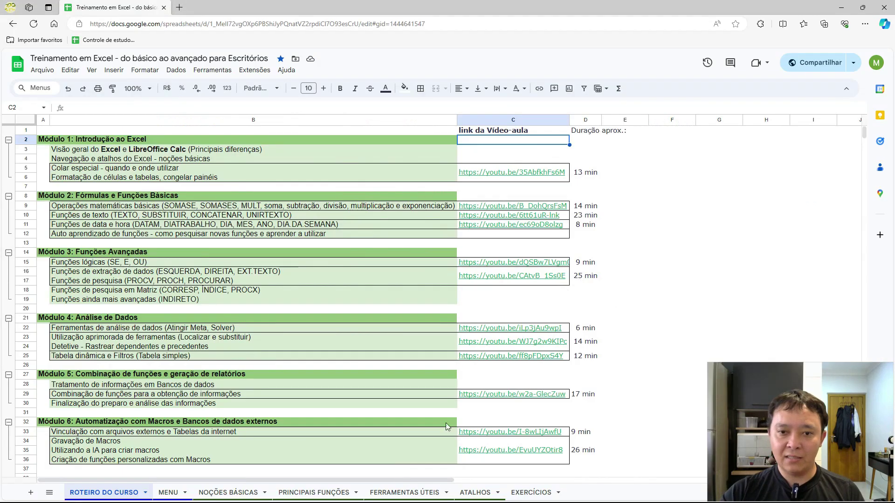
pyautogui.click(480, 493)
pyautogui.scroll(10, 268, 219)
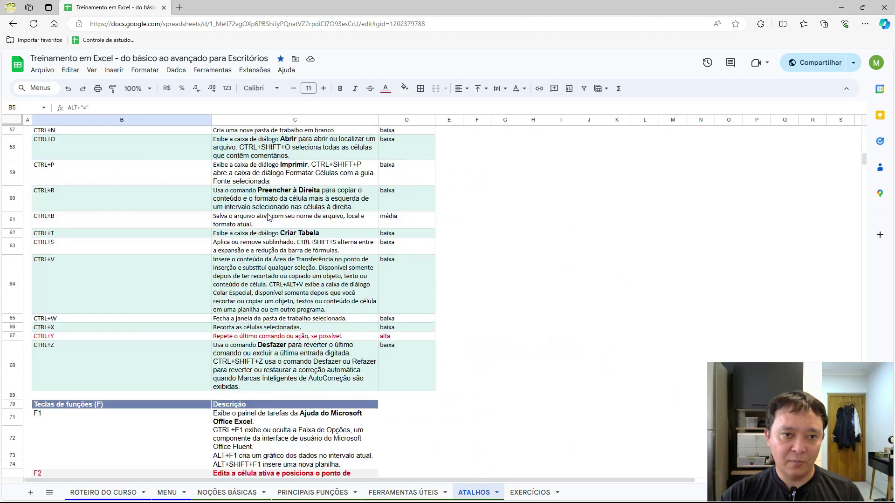
pyautogui.hotkey('ctrl', 'Home')
pyautogui.hotkey('ctrl', 'End')
pyautogui.hotkey('ctrl', 'Home')
# - Go to the last used cell of the 2023 sheet in LibreOffice Calc and in Excel
pyautogui.hotkey('alt', 'Tab')
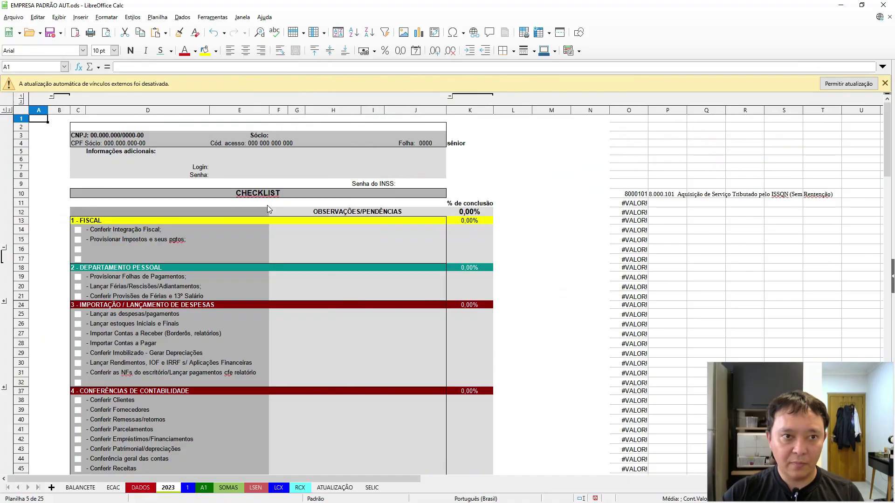
pyautogui.hotkey('ctrl', 'End')
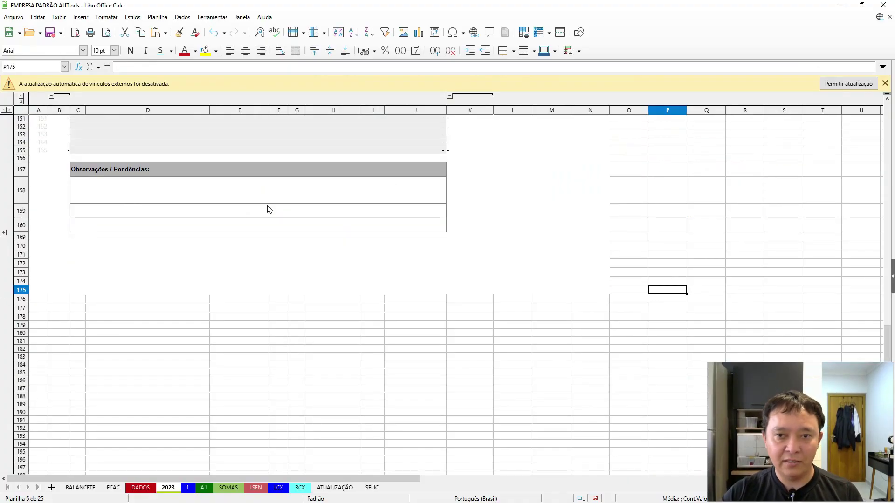
pyautogui.hotkey('alt', 'Tab')
pyautogui.hotkey('alt', 'Tab')
pyautogui.hotkey('alt', 'Tab')
pyautogui.hotkey('alt', 'Tab')
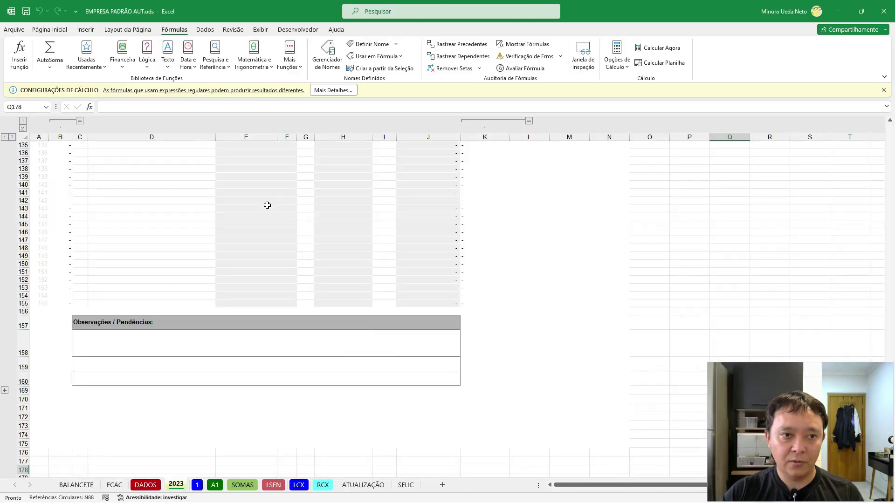
pyautogui.hotkey('ctrl', 'Home')
pyautogui.hotkey('ctrl', 'End')
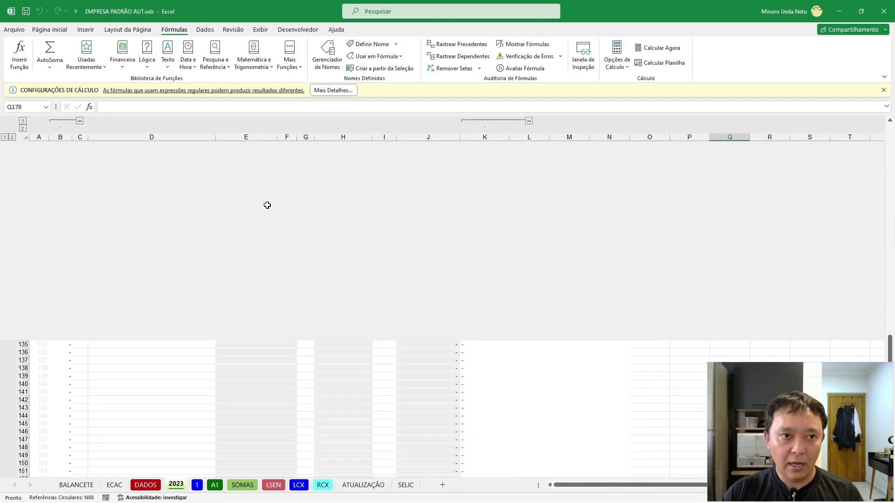
# - Jump between the edges of the filled blocks in column A of Excel's 2023 sheet, from A178 up to A1 and down to A75
pyautogui.press('Home')
pyautogui.press('Right')
pyautogui.press('Left')
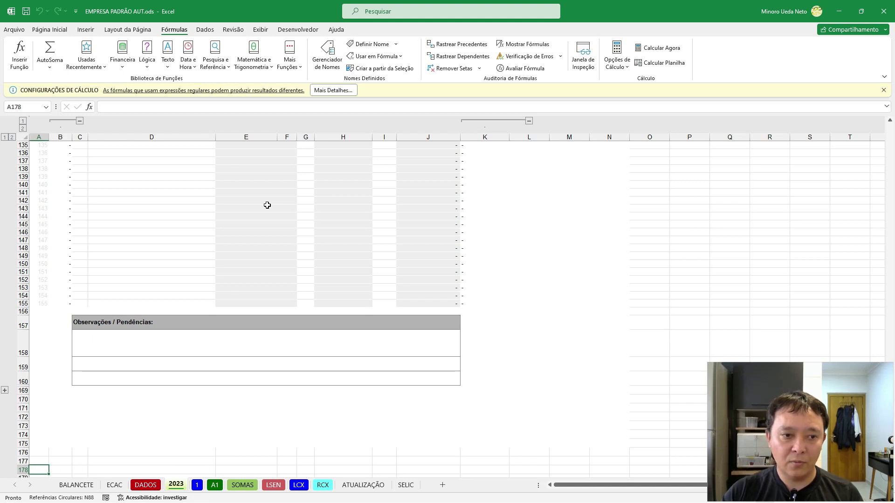
pyautogui.hotkey('ctrl', 'Up')
pyautogui.hotkey('ctrl', 'Up')
pyautogui.hotkey('ctrl', 'Up')
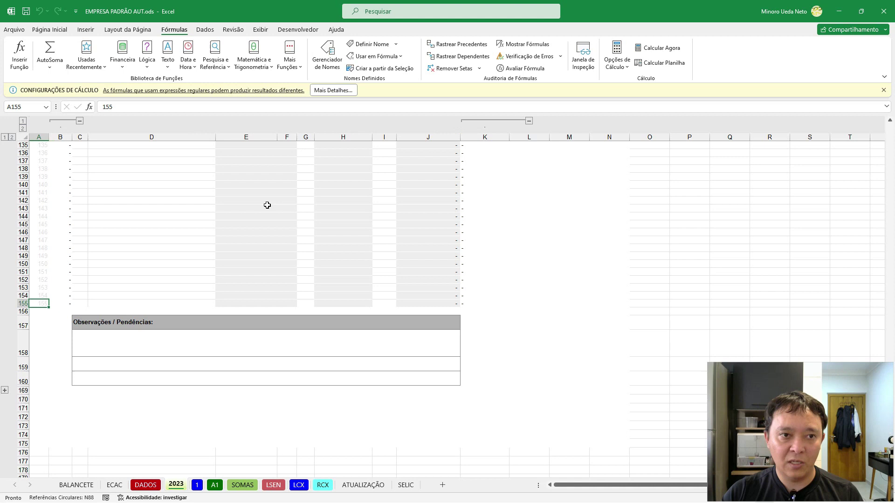
pyautogui.hotkey('ctrl', 'Up')
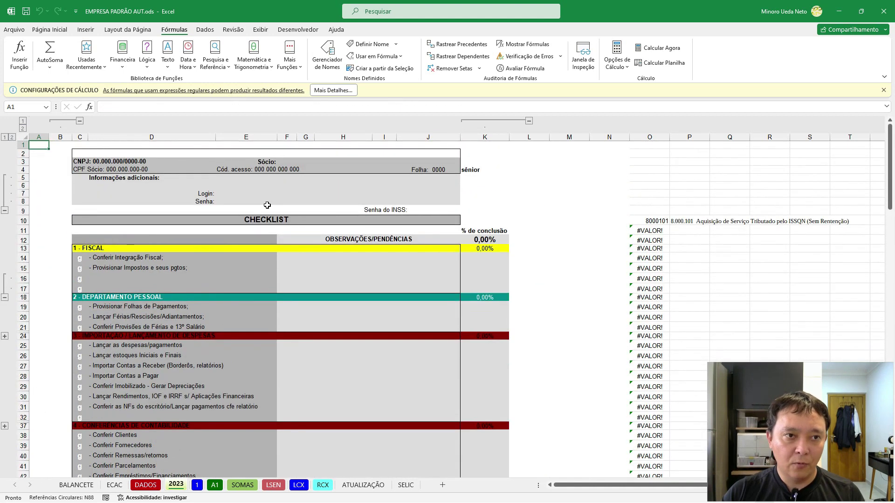
pyautogui.hotkey('ctrl', 'Down')
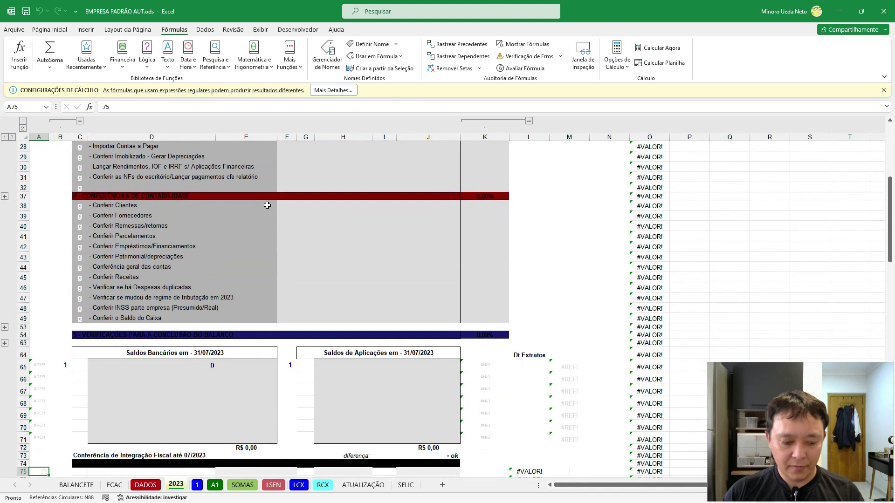
# - Find and open the Windows on-screen keyboard over the Excel sheet
pyautogui.press('super')
pyautogui.write('tecla')
pyautogui.press('Return')
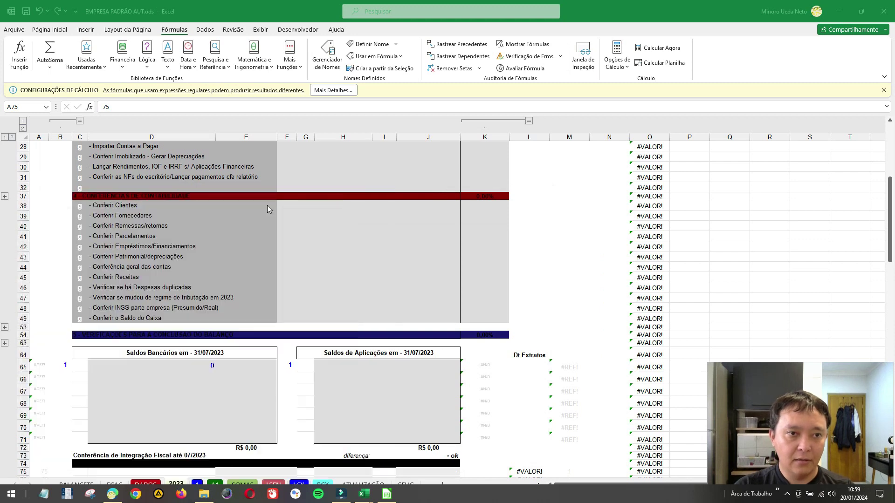
pyautogui.press('super')
pyautogui.press('Escape')
# - Return to the top of the 2023 sheet and jump along its outer edges, ending at cell A1048576
pyautogui.hotkey('ctrl', 'Up')
pyautogui.hotkey('ctrl', 'Up')
pyautogui.hotkey('ctrl', 'Up')
pyautogui.hotkey('ctrl', 'Up')
pyautogui.hotkey('ctrl', 'Right')
pyautogui.hotkey('ctrl', 'Left')
pyautogui.hotkey('ctrl', 'Right')
pyautogui.hotkey('ctrl', 'Down')
pyautogui.hotkey('ctrl', 'Left')
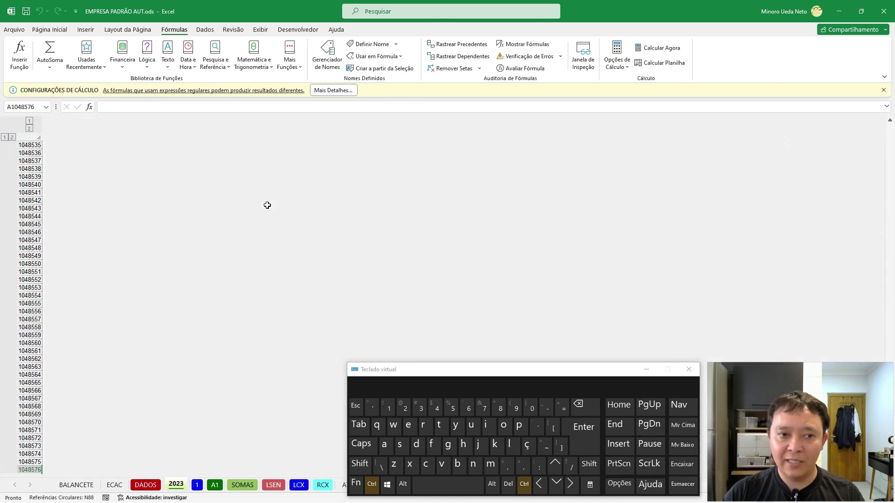
# - Jump between the last row and the filled blocks of column A, ending at cell A75
pyautogui.hotkey('ctrl', 'Up')
pyautogui.hotkey('ctrl', 'Down')
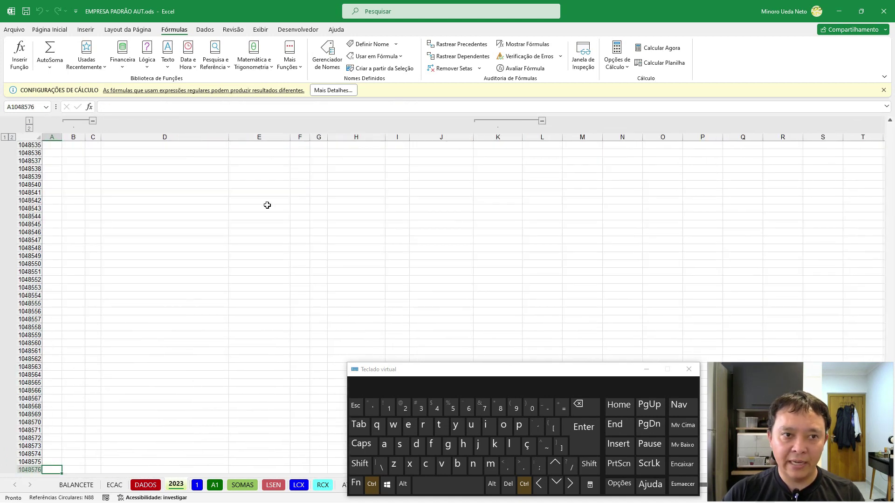
pyautogui.hotkey('ctrl', 'Up')
pyautogui.hotkey('ctrl', 'Down')
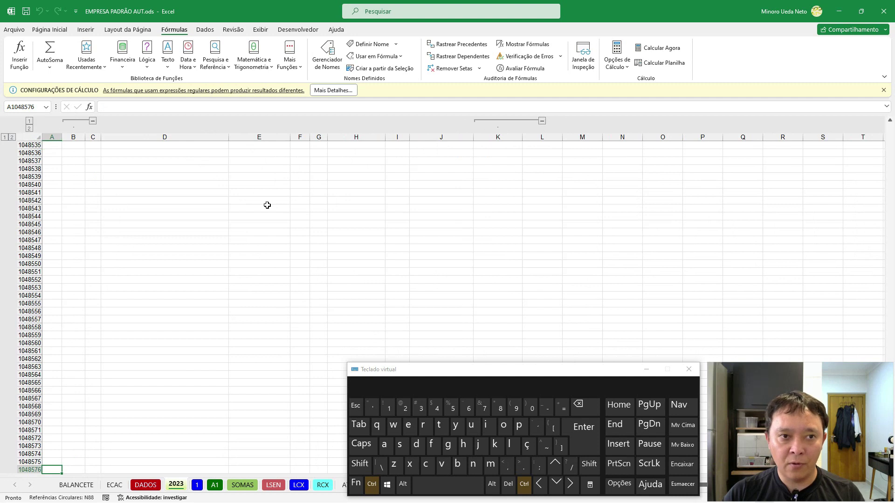
pyautogui.hotkey('ctrl', 'Up')
pyautogui.hotkey('ctrl', 'Up')
pyautogui.hotkey('ctrl', 'Up')
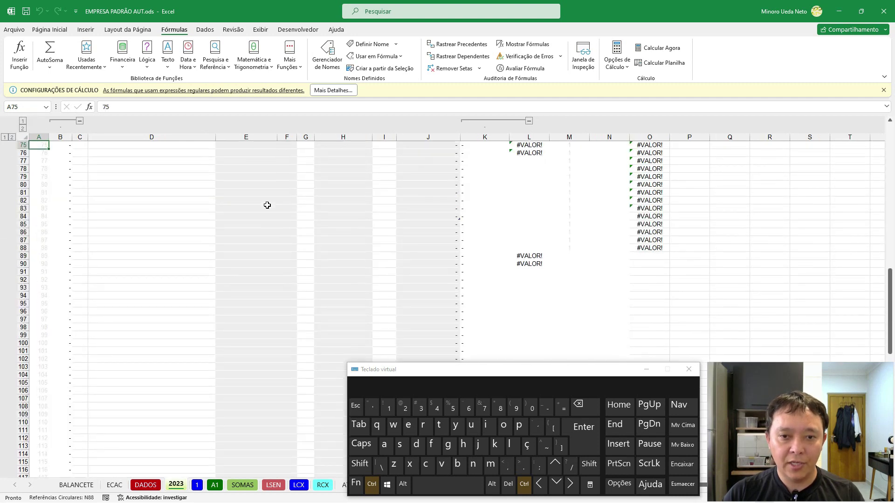
# - Select the filled block A65:A71 on the 2023 sheet and return to cell A1
pyautogui.scroll(15, 267, 206)
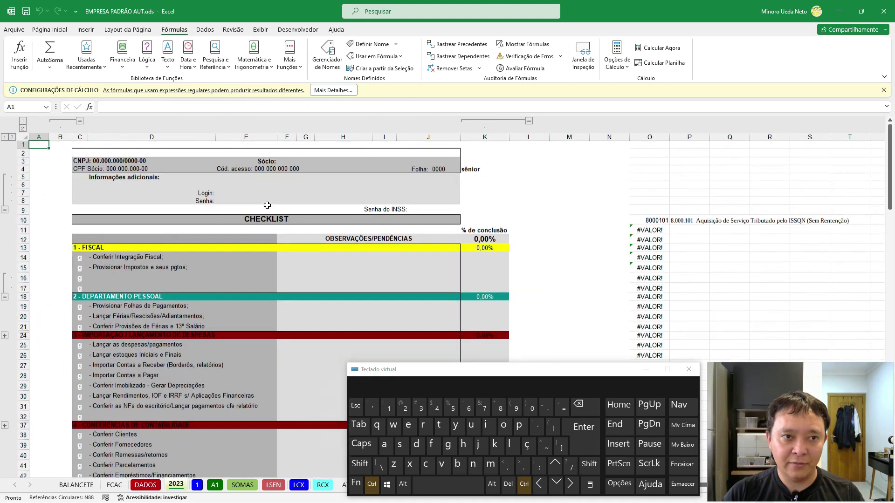
pyautogui.scroll(-5, 267, 205)
pyautogui.scroll(-1, 267, 205)
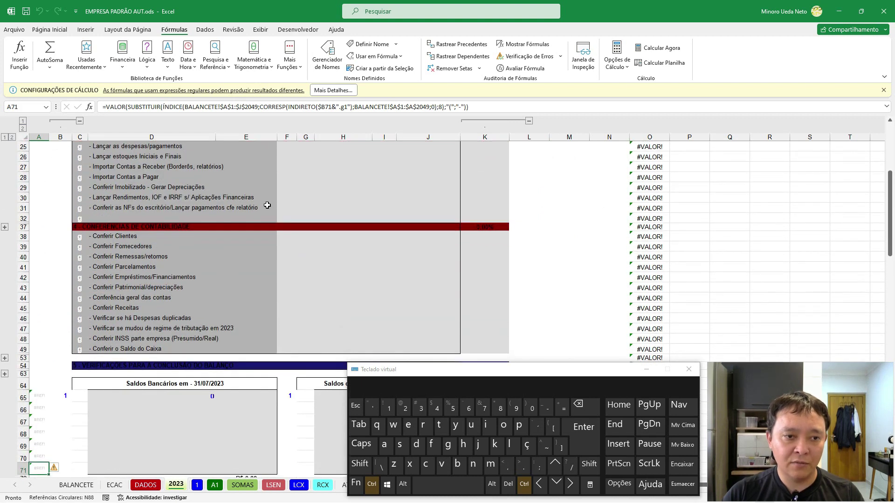
pyautogui.hotkey('ctrl', 'shift', 'Up')
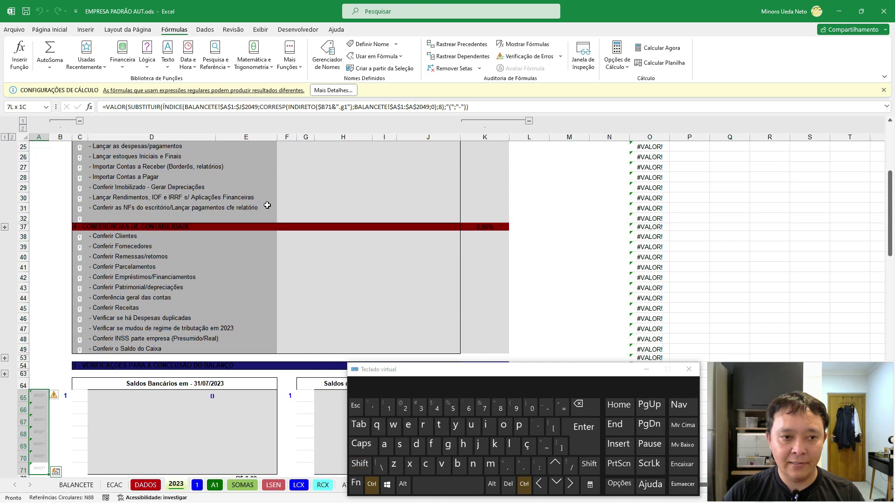
pyautogui.hotkey('ctrl', 'Up')
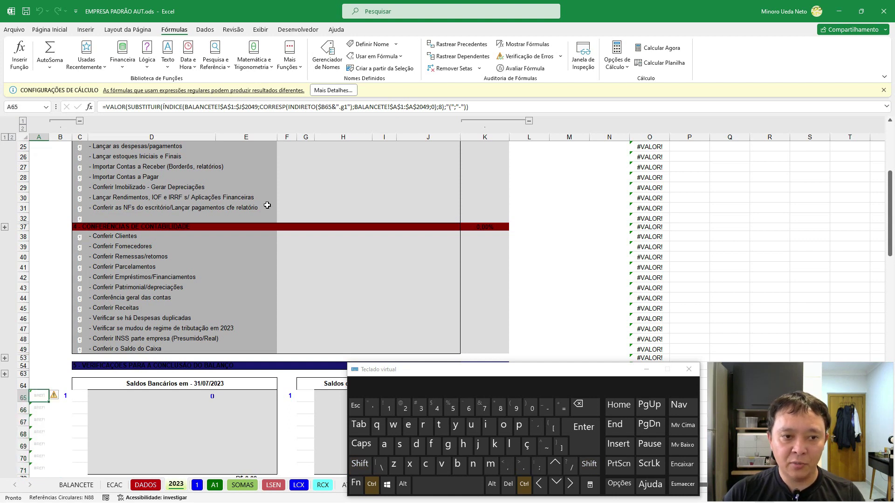
pyautogui.hotkey('ctrl', 'Home')
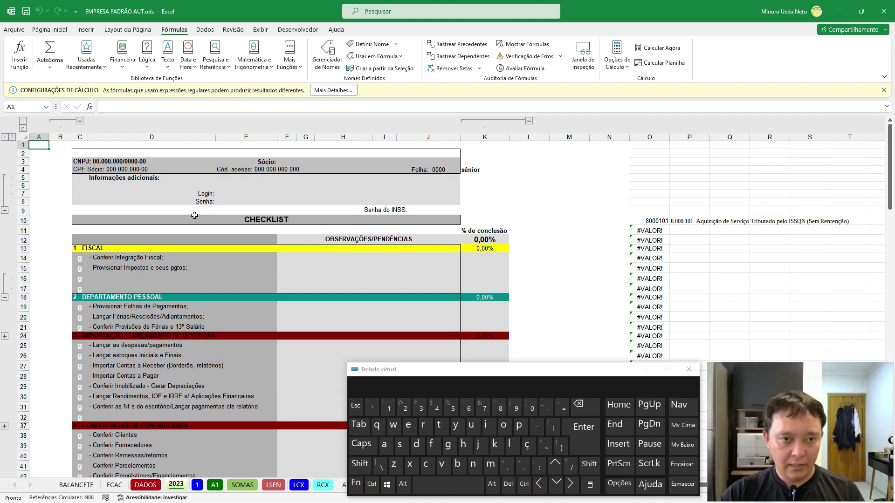
# - Go through Excel's neighbouring sheets from 2023 to sheet 1 and back to DADOS
pyautogui.hotkey('ctrl', 'pagedown')
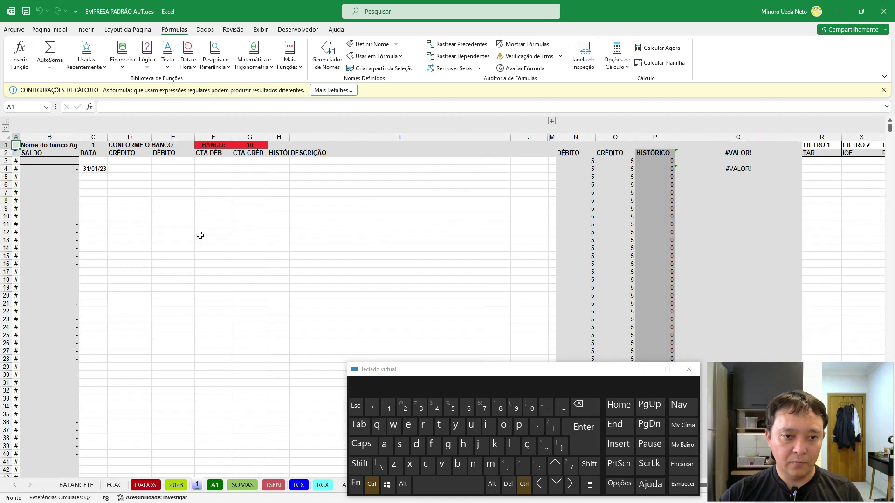
pyautogui.hotkey('ctrl', 'pageup')
pyautogui.hotkey('ctrl', 'pageup')
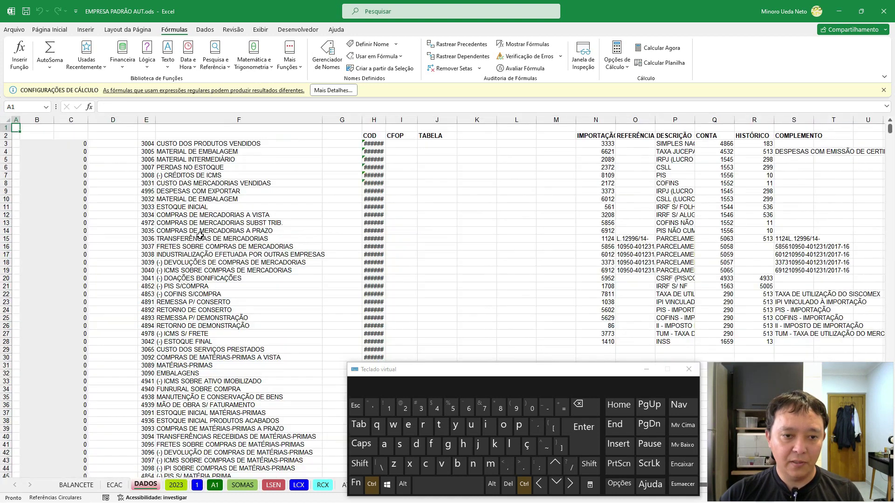
# - Switch to LibreOffice Calc and move back and forth through the workbook's sheets, ending on BALANCETE
pyautogui.hotkey('alt', 'Tab')
pyautogui.hotkey('alt', 'Tab')
pyautogui.hotkey('alt', 'shift', 'Tab')
pyautogui.hotkey('ctrl', 'pagedown')
pyautogui.hotkey('ctrl', 'pagedown')
pyautogui.hotkey('ctrl', 'pageup')
pyautogui.hotkey('ctrl', 'pageup')
pyautogui.hotkey('ctrl', 'pageup')
pyautogui.hotkey('ctrl', 'pagedown')
pyautogui.hotkey('ctrl', 'pagedown')
pyautogui.hotkey('ctrl', 'pagedown')
pyautogui.hotkey('ctrl', 'pagedown')
pyautogui.hotkey('ctrl', 'pageup')
pyautogui.hotkey('ctrl', 'pageup')
pyautogui.hotkey('ctrl', 'pageup')
pyautogui.hotkey('ctrl', 'pageup')
pyautogui.hotkey('ctrl', 'pageup')
pyautogui.hotkey('ctrl', 'pageup')
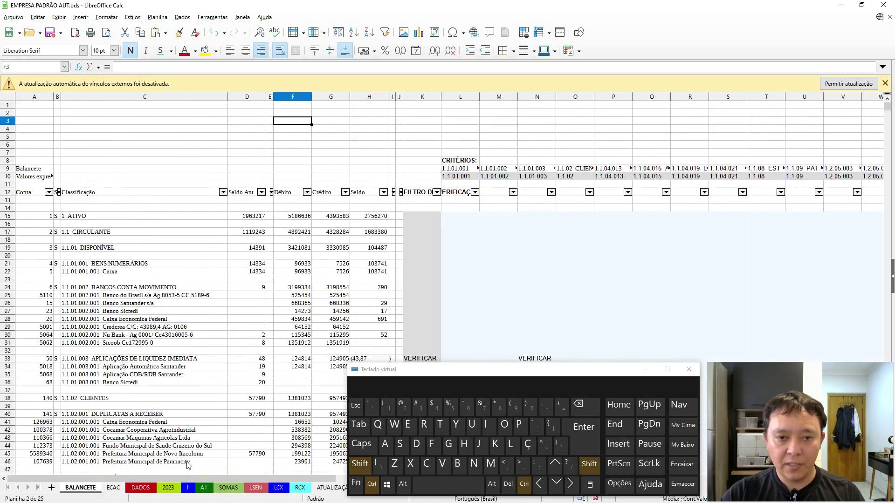
# - Move through Calc's sheets from BALANCETE to sheet 1, back past 2023, and return to sheet 1
pyautogui.hotkey('ctrl', 'pagedown')
pyautogui.hotkey('ctrl', 'pagedown')
pyautogui.hotkey('ctrl', 'pagedown')
pyautogui.hotkey('ctrl', 'pagedown')
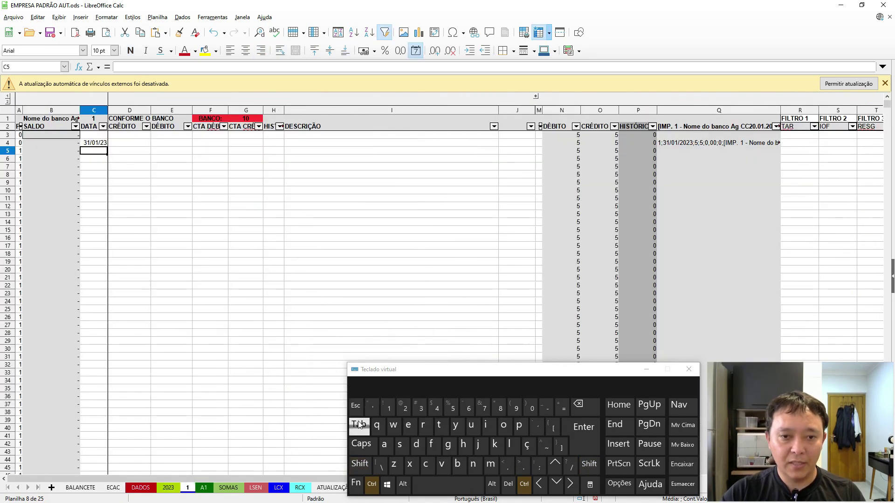
pyautogui.hotkey('ctrl', 'pageup')
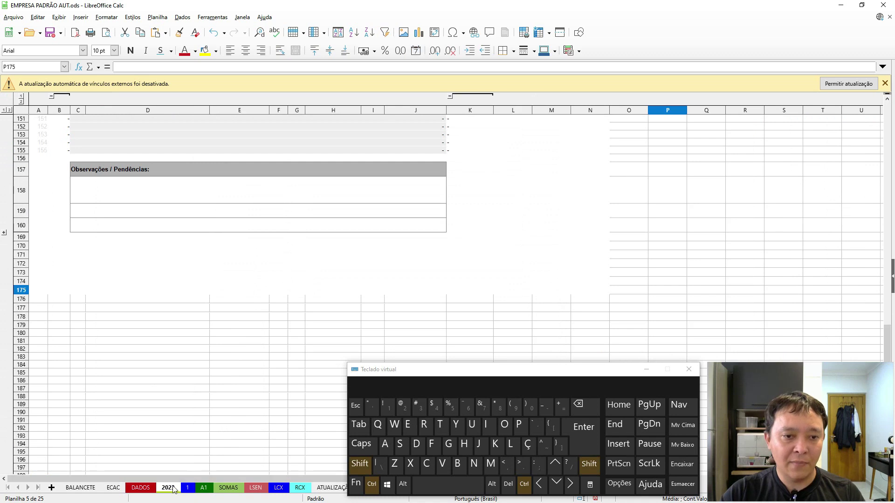
pyautogui.hotkey('ctrl', 'pageup')
pyautogui.hotkey('ctrl', 'pagedown')
pyautogui.hotkey('ctrl', 'pagedown')
# - Switch to Excel and cycle between the open workbooks Pasta1 and EMPRESA PADRÃO AUT.ods
pyautogui.hotkey('alt', 'Tab')
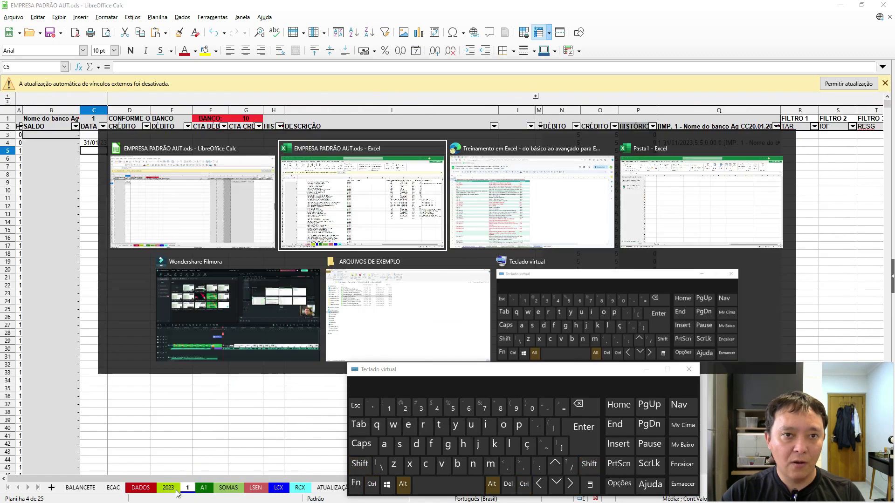
pyautogui.hotkey('ctrl', 'Tab')
pyautogui.hotkey('ctrl', 'shift', 'Tab')
pyautogui.hotkey('ctrl', 'shift', 'Tab')
pyautogui.hotkey('ctrl', 'shift', 'Tab')
pyautogui.hotkey('ctrl', 'shift', 'Tab')
pyautogui.hotkey('ctrl', 'Tab')
pyautogui.hotkey('ctrl', 'Tab')
pyautogui.hotkey('ctrl', 'Tab')
pyautogui.hotkey('ctrl', 'Tab')
pyautogui.hotkey('ctrl', 'Tab')
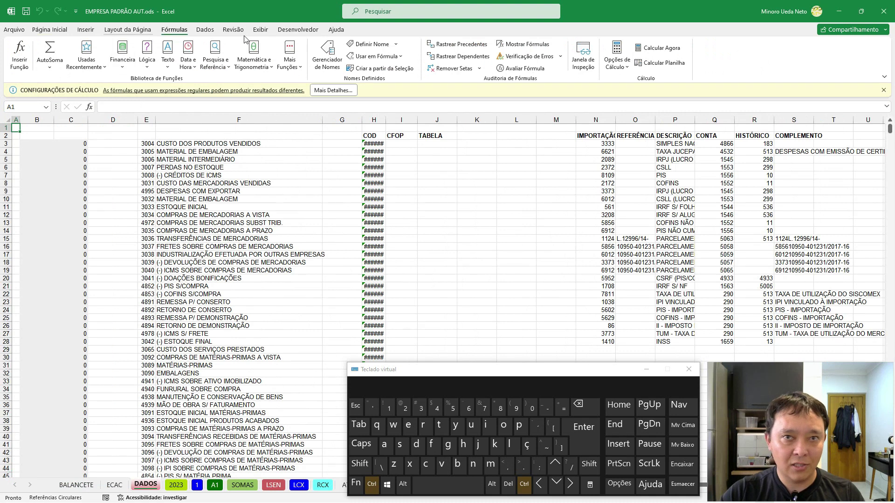
pyautogui.hotkey('ctrl', 'Tab')
pyautogui.click(103, 480)
pyautogui.hotkey('ctrl', 'Tab')
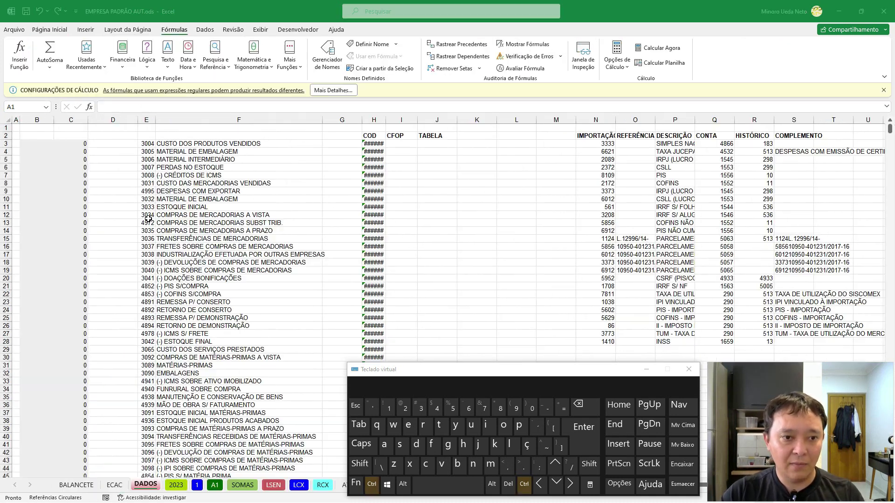
pyautogui.hotkey('ctrl', 'Tab')
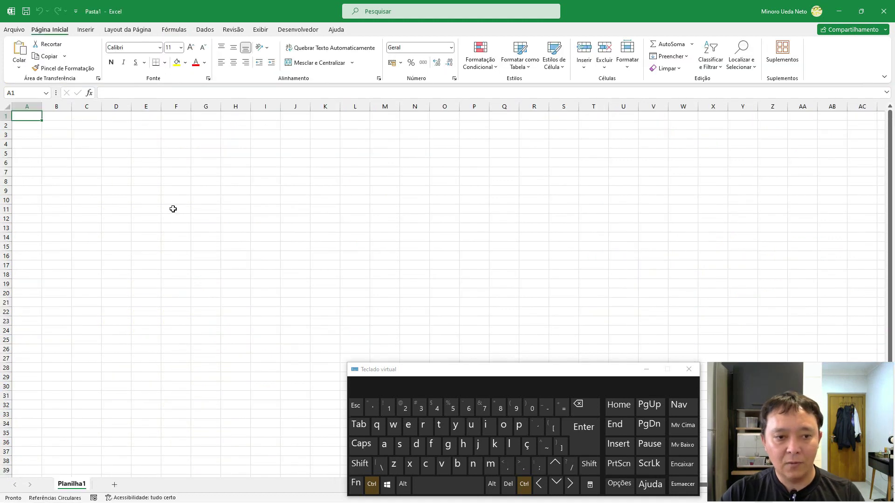
pyautogui.hotkey('ctrl', 'Tab')
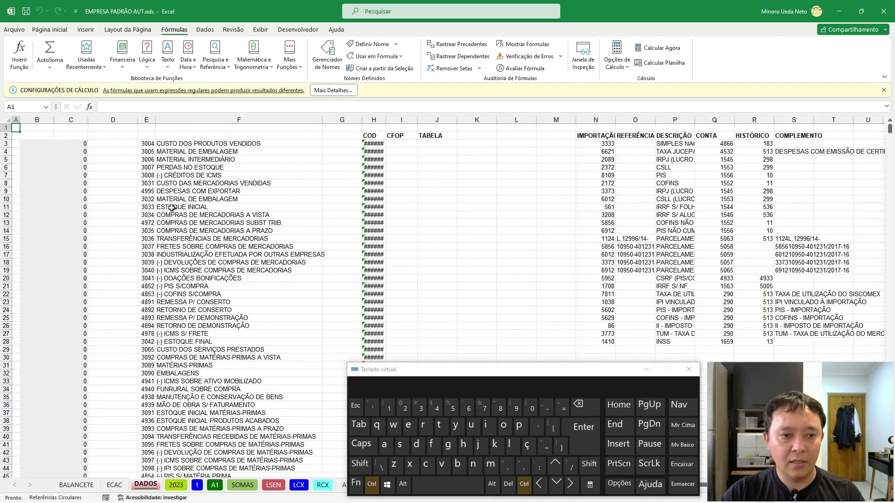
# - Switch to LibreOffice Calc and select entire rows 5 to 13 on sheet 1
pyautogui.click(224, 209)
pyautogui.hotkey('alt', 'Tab')
pyautogui.hotkey('alt', 'Tab')
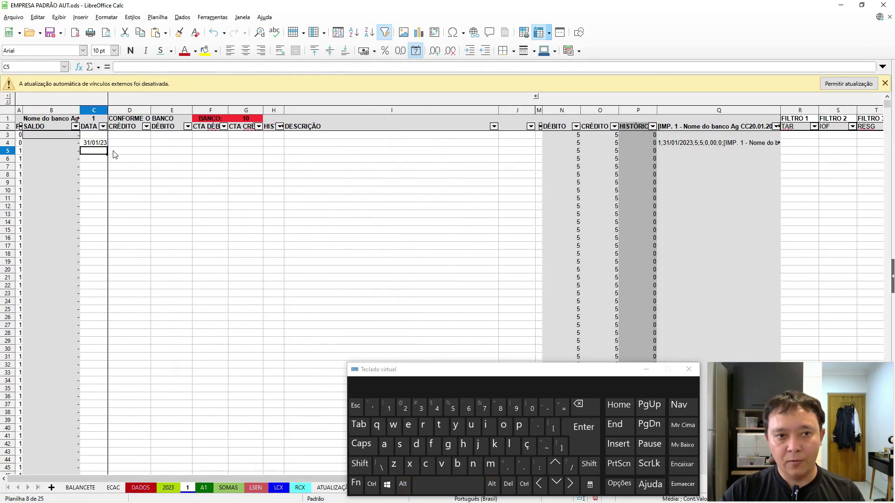
pyautogui.keyDown('shift'); pyautogui.click(122, 217); pyautogui.keyUp('shift')
pyautogui.hotkey('shift', 'space')
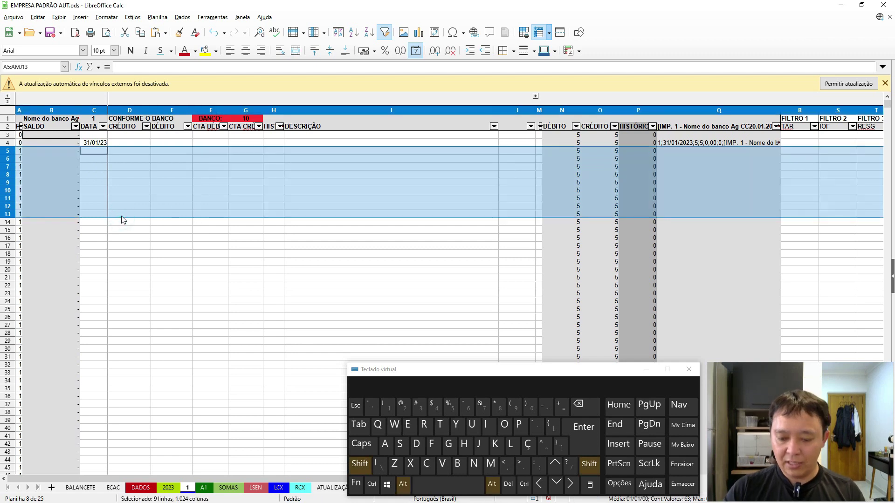
# - Widen the DATA column of sheet 1 in increments, narrow it back and select cell C2
pyautogui.hotkey('alt', 'shift', 'Left')
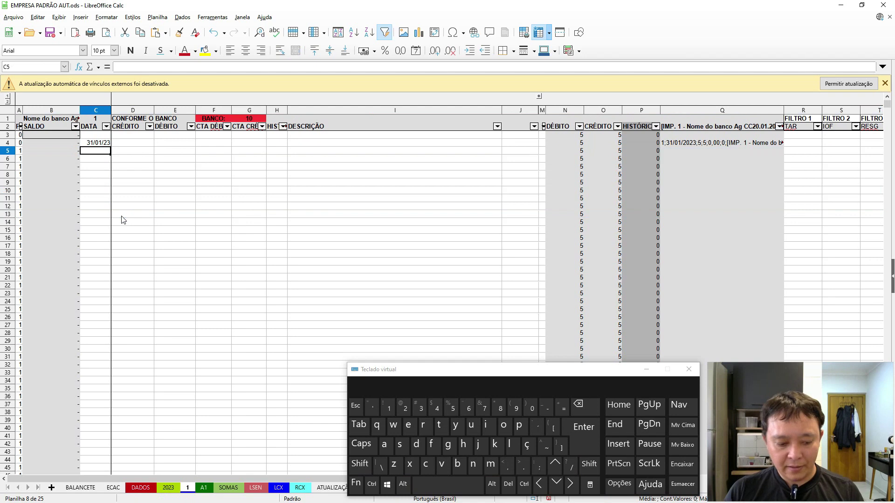
pyautogui.hotkey('alt', 'shift', 'Right')
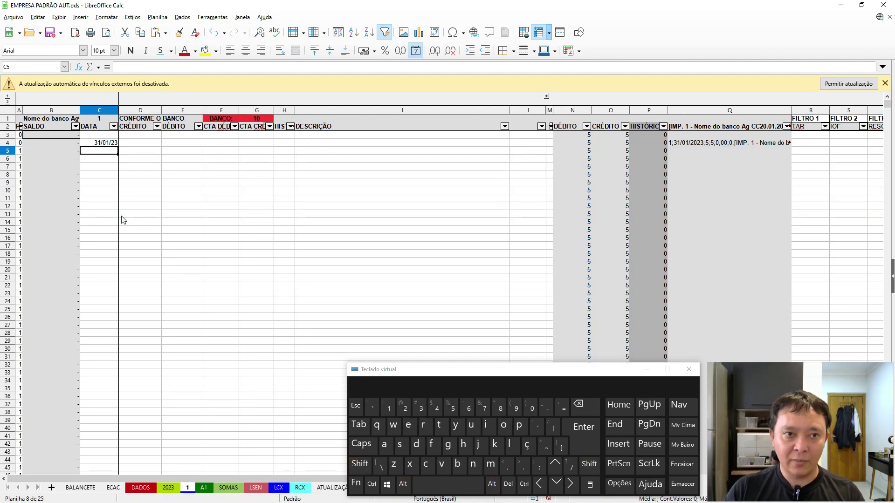
pyautogui.press('Up')
pyautogui.hotkey('alt', 'shift', 'Left')
pyautogui.press('Up')
pyautogui.press('Up')
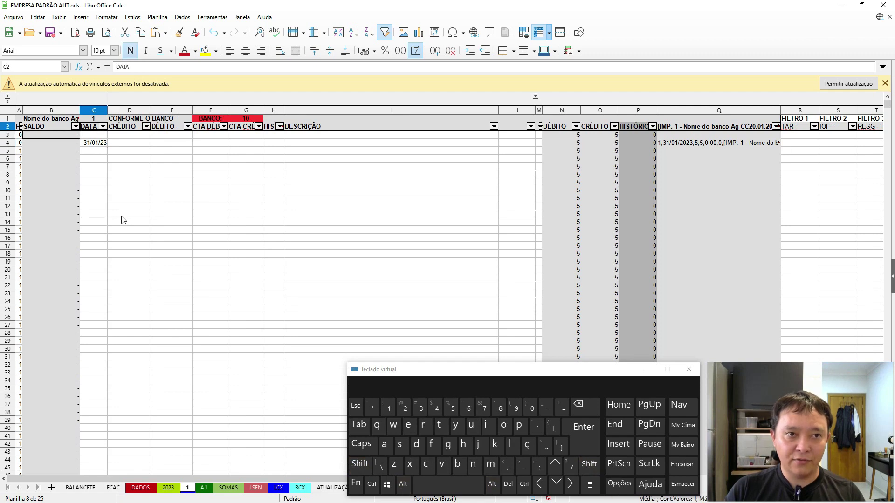
# - Widen the CTA DÉB column slightly and narrow the CTA CRÉD column on sheet 1
pyautogui.hotkey('alt', 'shift', 'Right')
pyautogui.press('Right')
pyautogui.press('Right')
pyautogui.press('Right')
pyautogui.hotkey('alt', 'shift', 'Left')
pyautogui.press('Left')
pyautogui.press('Up')
pyautogui.press('Right')
pyautogui.press('Right')
pyautogui.hotkey('alt', 'shift', 'Left')
pyautogui.press('Down')
pyautogui.press('Down')
pyautogui.press('Down')
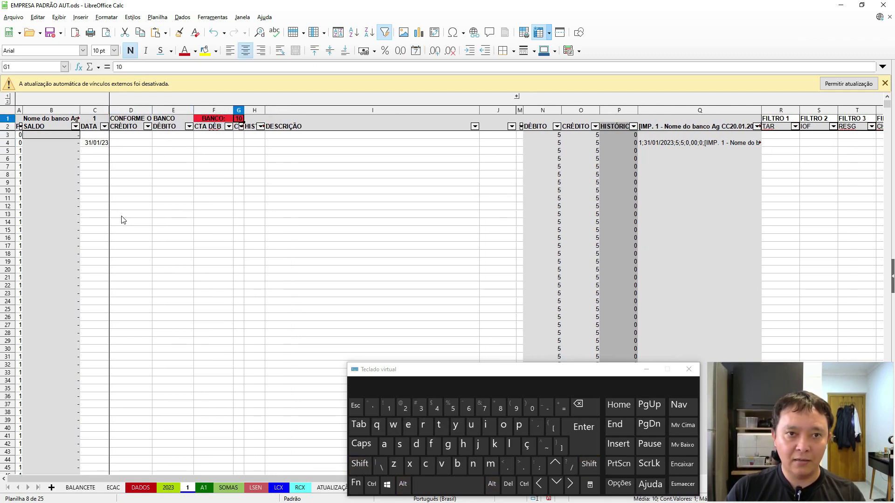
# - Widen the CTA CRÉD column again and select cell B4
pyautogui.hotkey('alt', 'shift', 'Right')
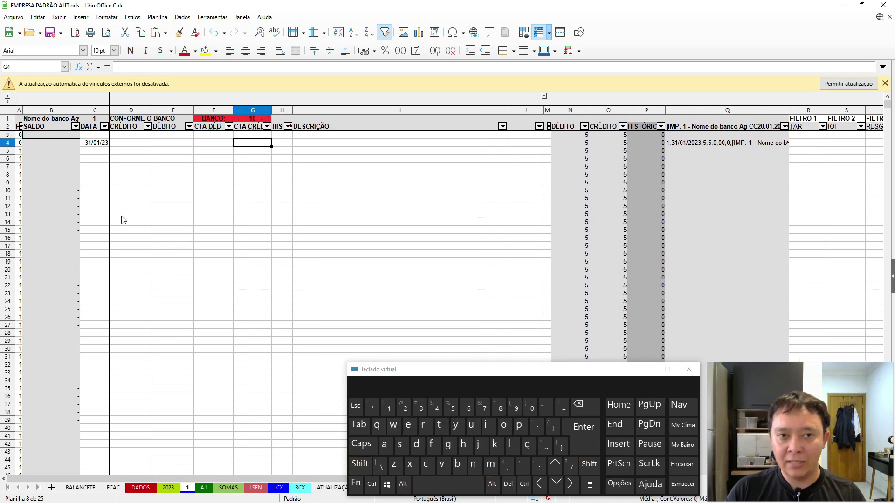
pyautogui.press('Left')
pyautogui.press('Left')
pyautogui.press('Left')
pyautogui.press('Left')
pyautogui.press('Left')
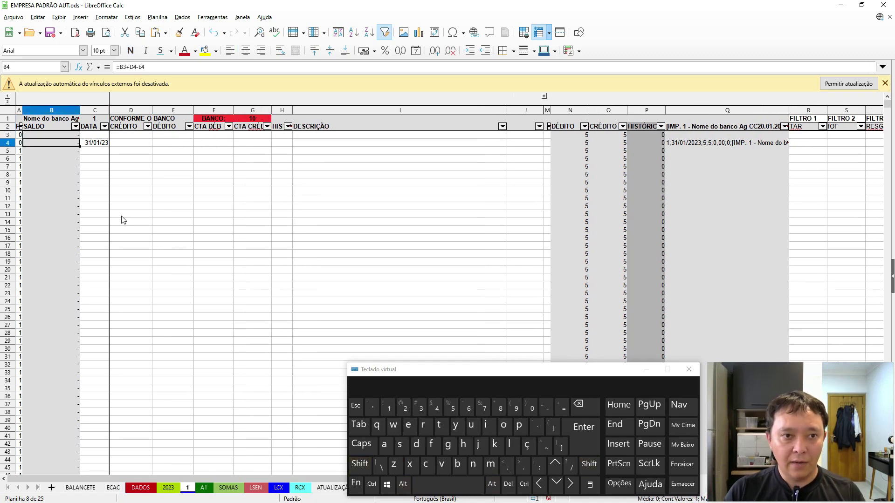
# - Switch to Excel, bring up the Agrupar dialog from cell F13 of the DADOS sheet and dismiss it
pyautogui.hotkey('alt', 'Tab')
pyautogui.press('Down')
pyautogui.press('Down')
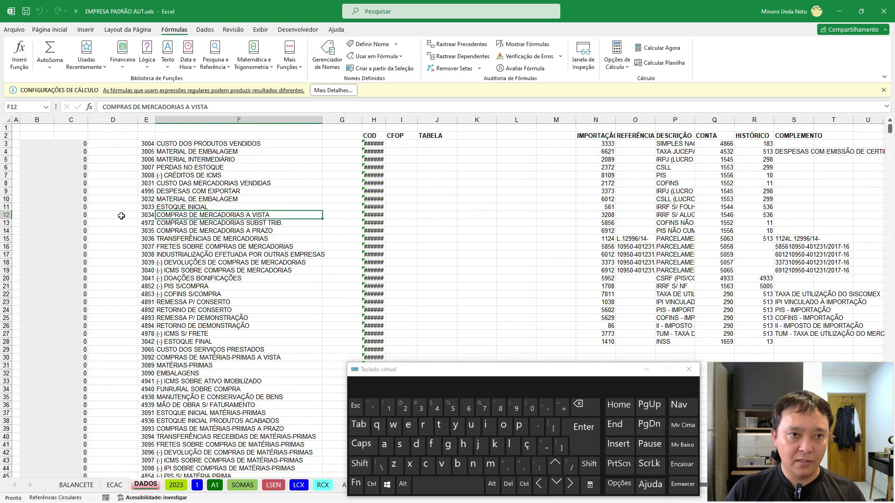
pyautogui.hotkey('shift', 'alt', 'Right')
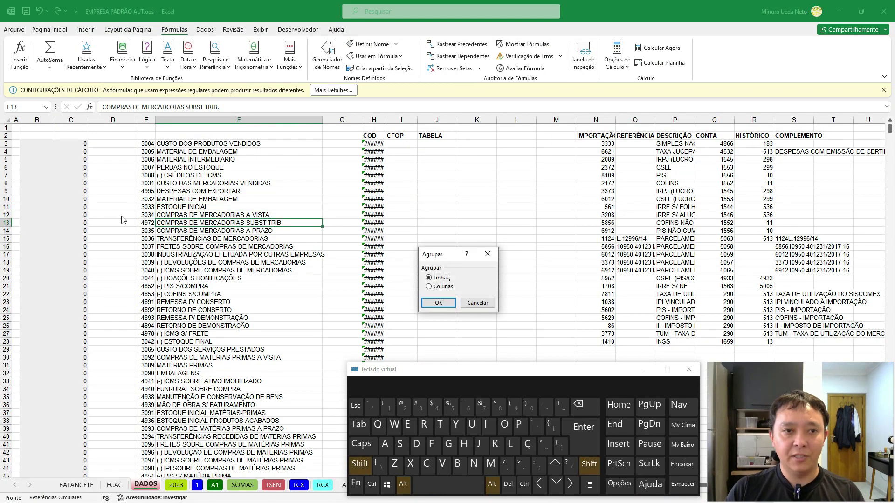
pyautogui.press('Return')
pyautogui.press('Up')
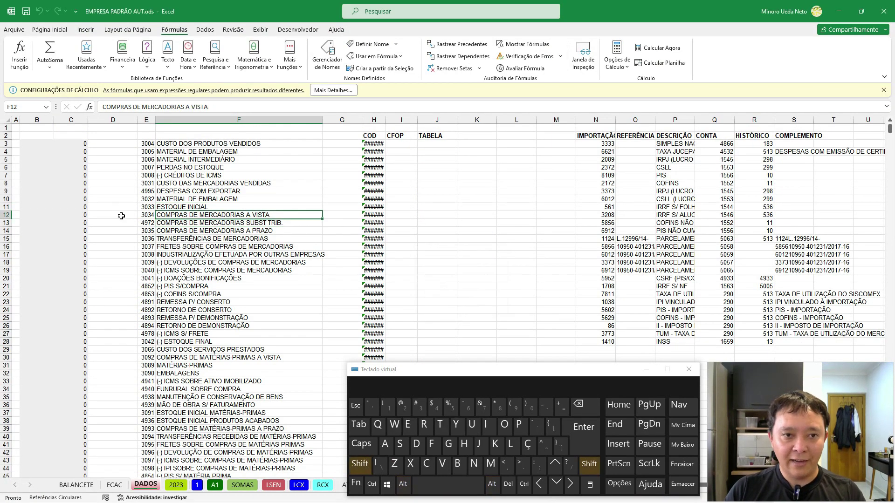
# - Group entire row 12 of the DADOS sheet and remove its grouping again
pyautogui.hotkey('shift', 'space')
pyautogui.hotkey('shift', 'alt', 'Right')
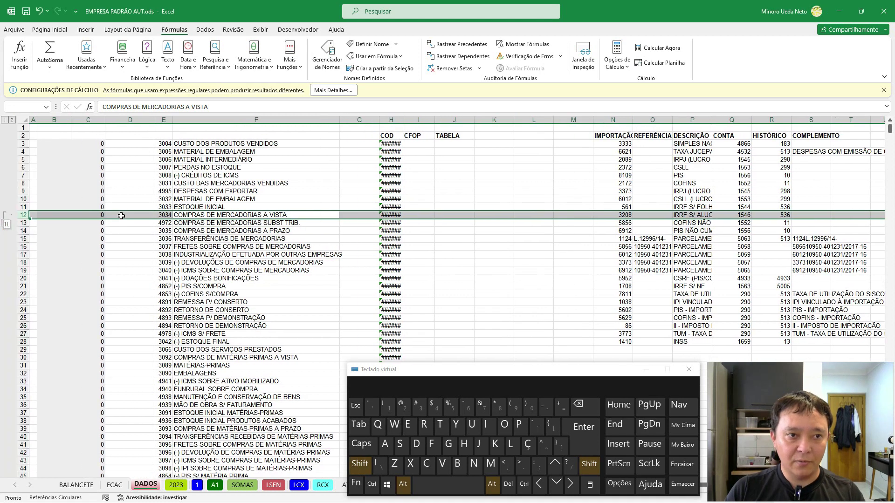
pyautogui.hotkey('shift', 'alt', 'Left')
pyautogui.hotkey('shift', 'alt', 'Left')
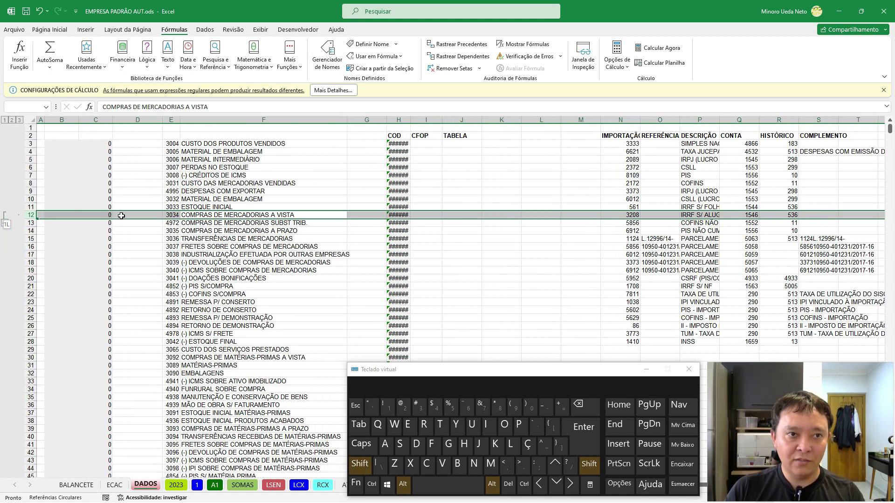
pyautogui.press('Return')
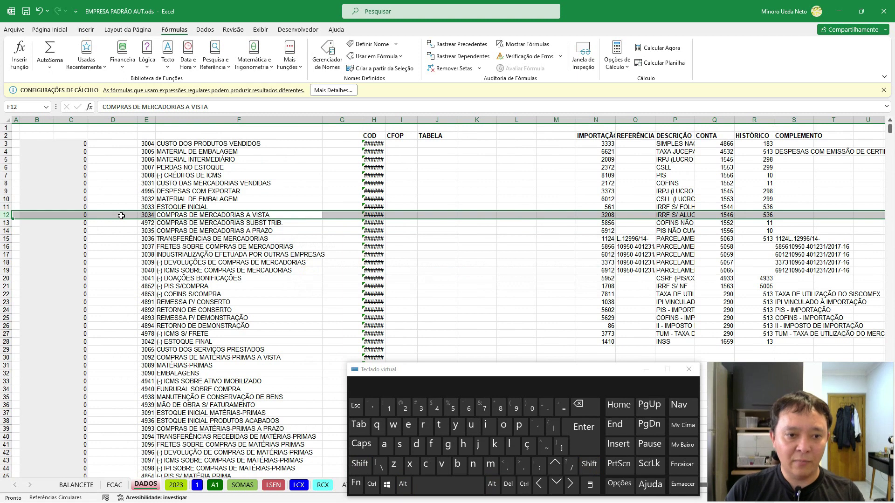
# - Go to the 2023 sheet and select cell C14, the first checklist item under 1 - FISCAL
pyautogui.hotkey('ctrl', 'pageup')
pyautogui.hotkey('ctrl', 'pagedown')
pyautogui.hotkey('ctrl', 'pagedown')
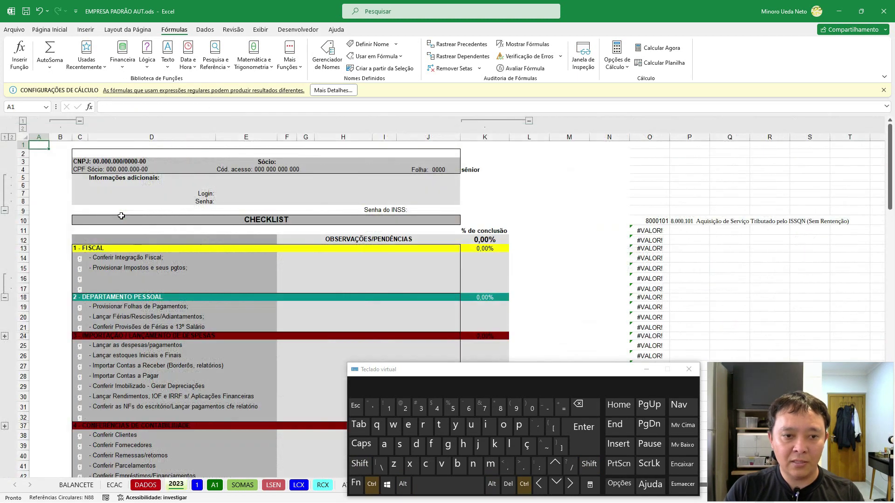
pyautogui.press('Down')
pyautogui.press('Down')
pyautogui.press('Down')
pyautogui.press('Down')
pyautogui.press('Down')
pyautogui.press('Down')
pyautogui.press('Down')
pyautogui.press('Down')
pyautogui.press('Right')
pyautogui.press('Right')
pyautogui.press('Right')
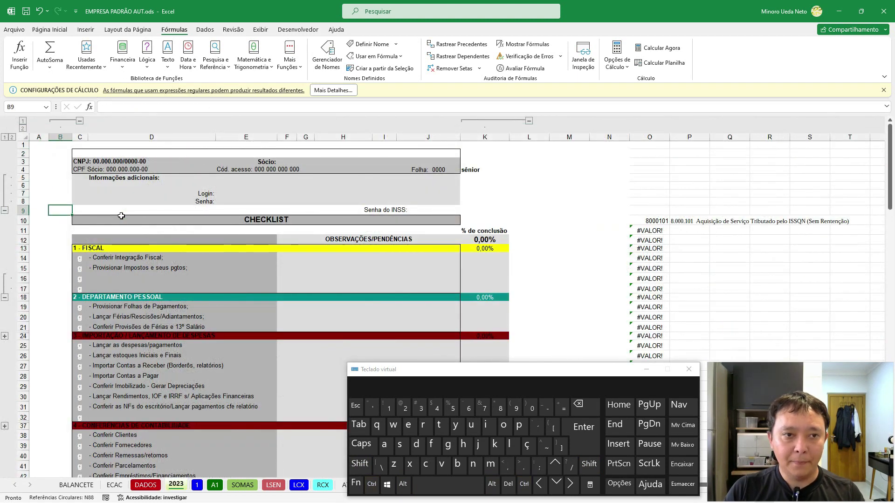
pyautogui.press('Down')
pyautogui.press('Down')
pyautogui.press('Down')
pyautogui.press('Down')
pyautogui.press('Down')
pyautogui.press('Left')
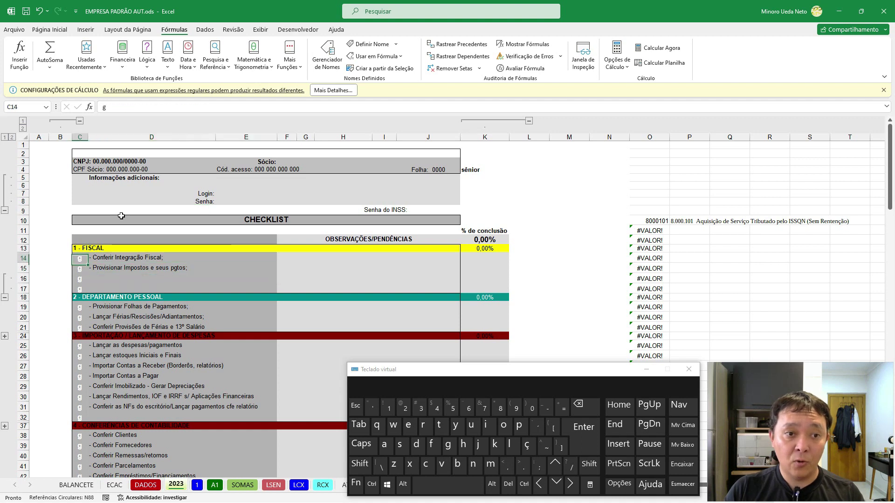
# - Group entire rows 14 to 17 of the 2023 sheet
pyautogui.hotkey('shift', 'Down')
pyautogui.hotkey('shift', 'Down')
pyautogui.hotkey('shift', 'Down')
pyautogui.hotkey('shift', 'space')
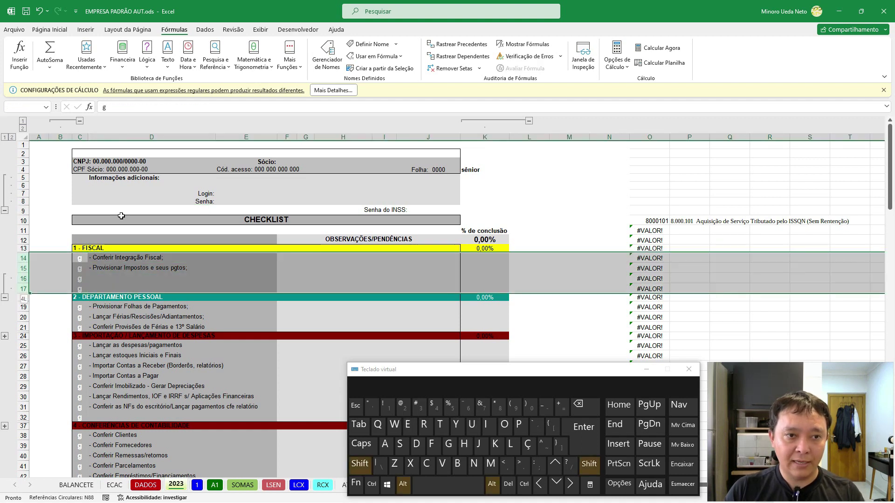
pyautogui.hotkey('shift', 'alt', 'Right')
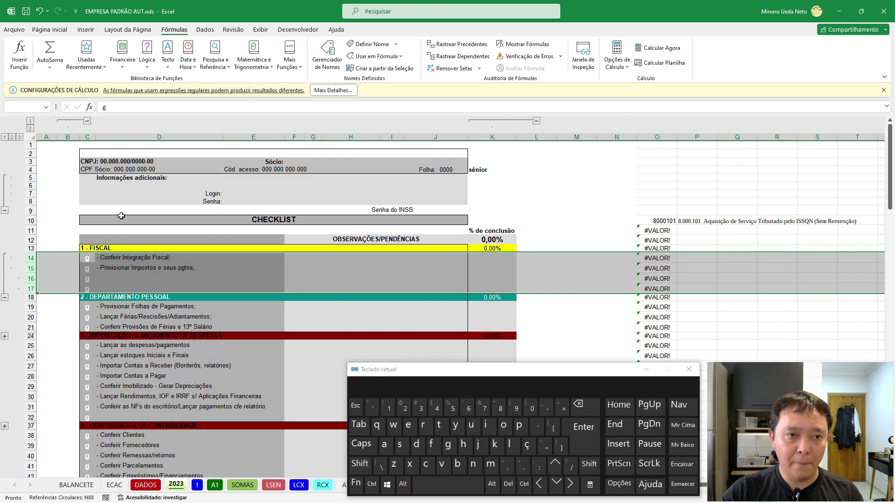
# - Collapse and expand the row group under 1 - FISCAL twice
pyautogui.click(5, 298)
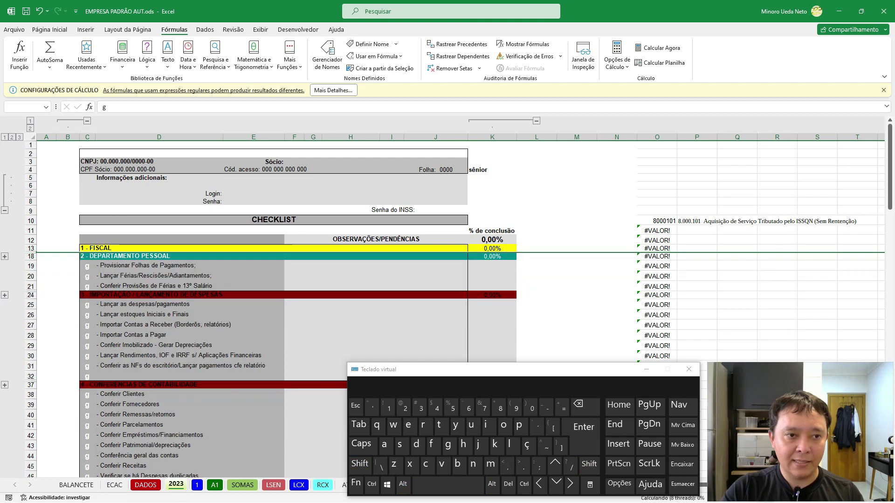
pyautogui.click(5, 257)
pyautogui.click(4, 297)
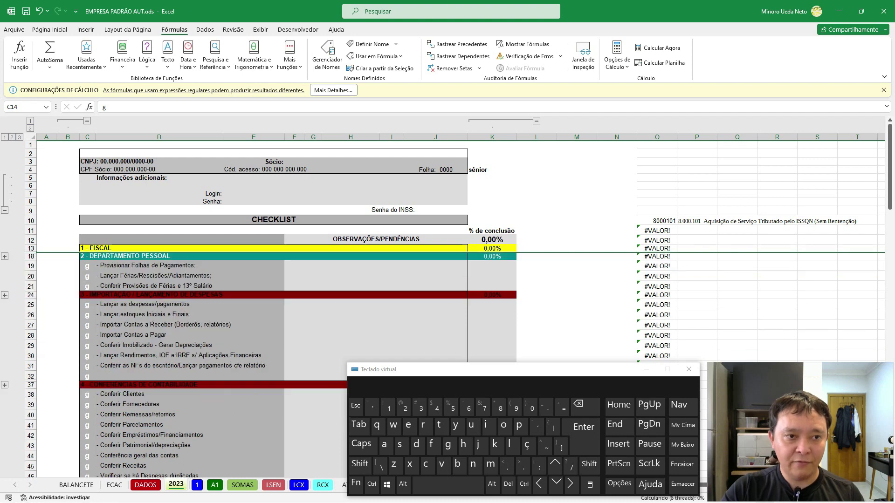
pyautogui.click(4, 257)
# - Alternate the row outline between levels 1, 2 and 3, ending with level 3 expanded
pyautogui.click(12, 137)
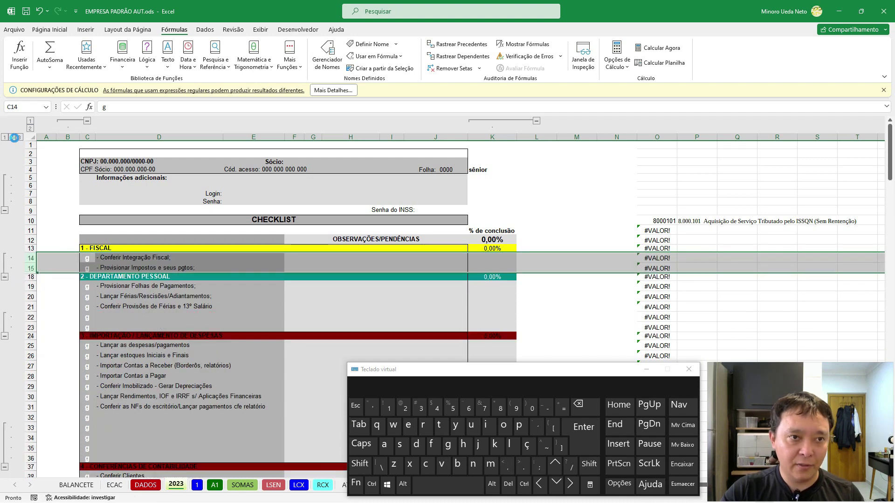
pyautogui.click(19, 137)
pyautogui.click(11, 137)
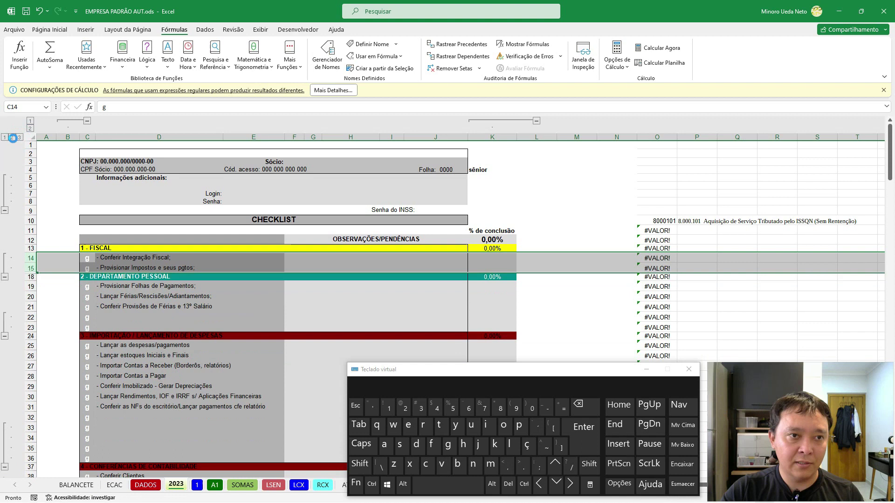
pyautogui.click(5, 137)
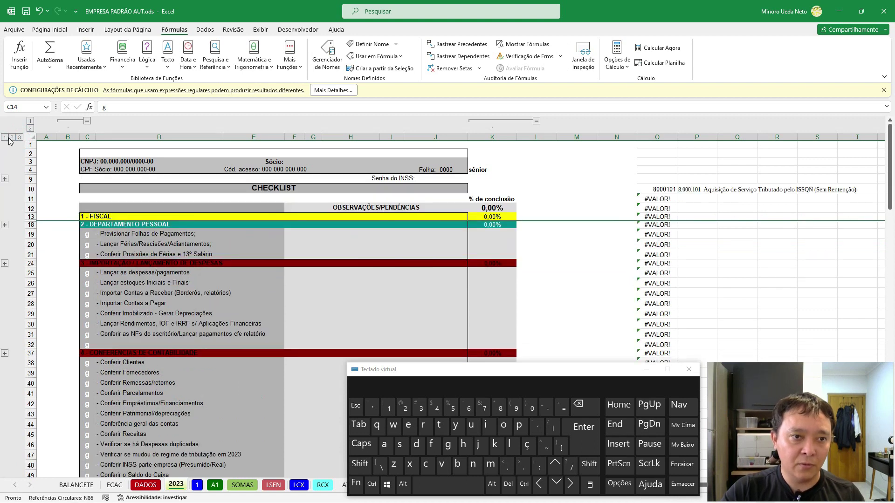
pyautogui.click(12, 138)
pyautogui.click(4, 138)
pyautogui.click(19, 138)
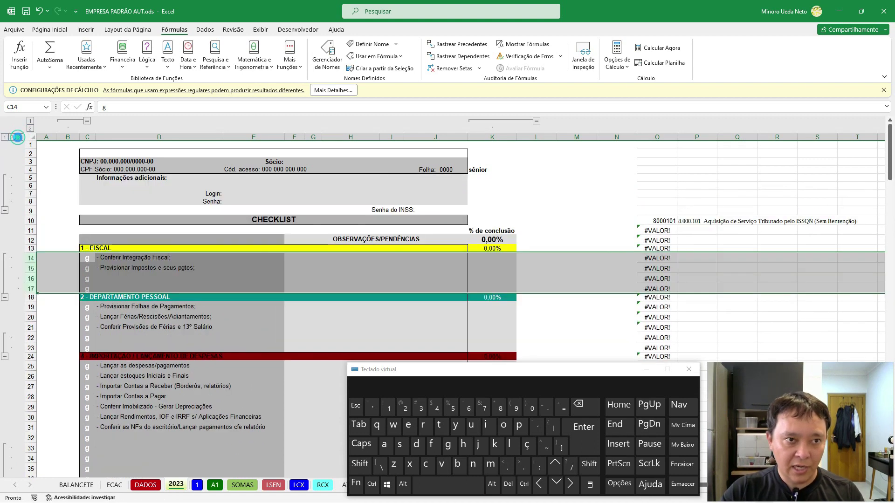
# - Switch to LibreOffice Calc, group entire row 5 of sheet 1 and ungroup it
pyautogui.hotkey('alt', 'Tab')
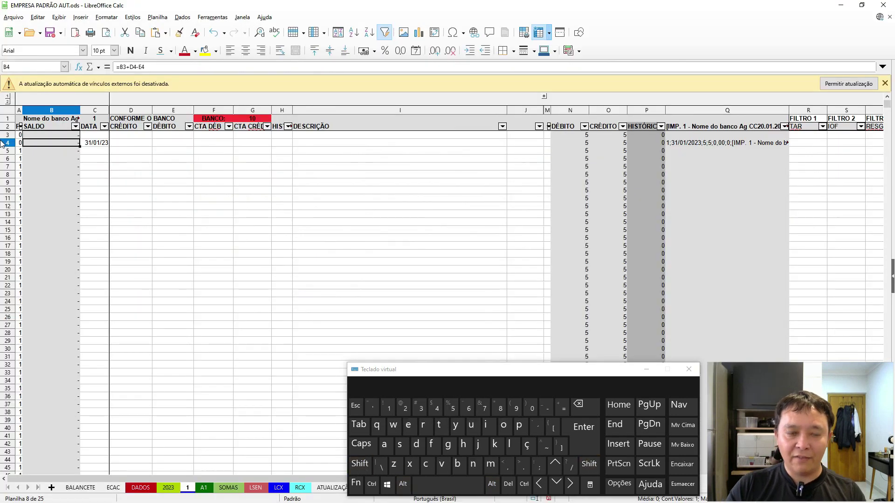
pyautogui.press('Right')
pyautogui.press('Down')
pyautogui.hotkey('shift', 'space')
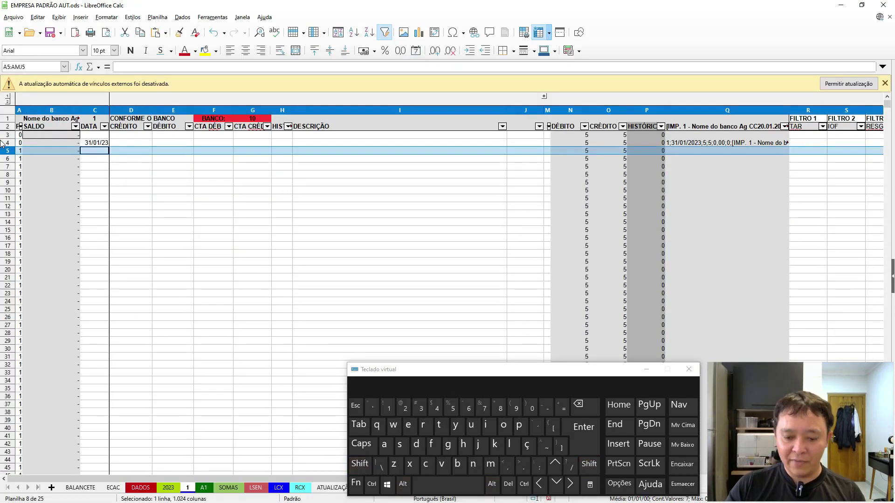
pyautogui.press('F12')
pyautogui.hotkey('ctrl', 'F12')
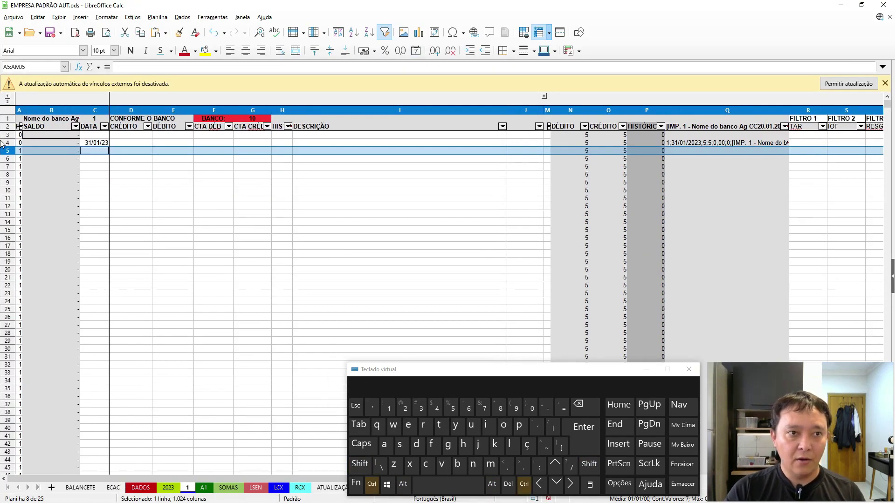
# - Group row 5 repeatedly, remove some of the grouping, and build it up to four nested levels
pyautogui.press('F12')
pyautogui.press('F12')
pyautogui.press('F12')
pyautogui.press('F12')
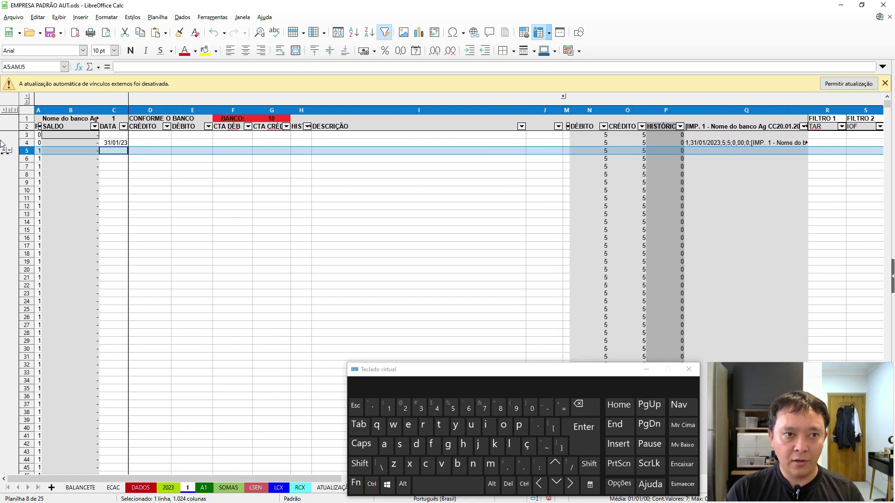
pyautogui.hotkey('ctrl', 'F12')
pyautogui.hotkey('ctrl', 'F12')
pyautogui.press('F12')
pyautogui.press('F12')
# - Group entire rows 6 to 9 on sheet 1
pyautogui.press('Down')
pyautogui.hotkey('shift', 'Down')
pyautogui.hotkey('shift', 'Down')
pyautogui.hotkey('shift', 'Down')
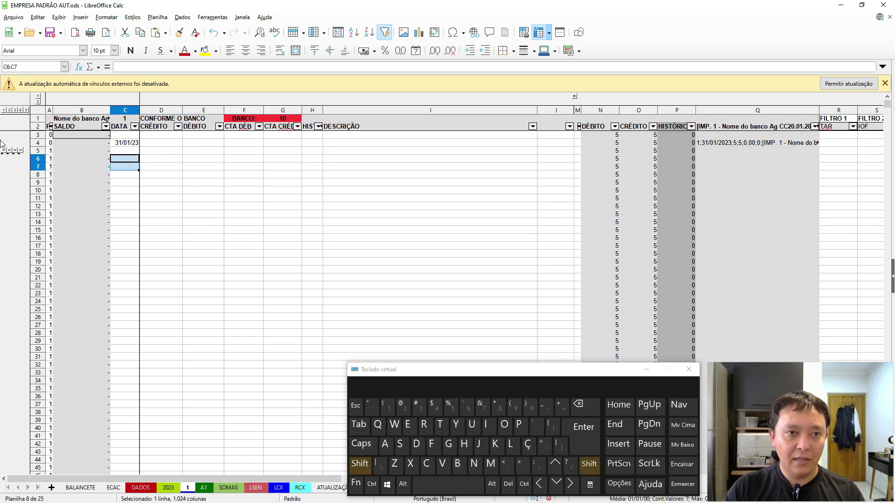
pyautogui.hotkey('shift', 'space')
pyautogui.press('F12')
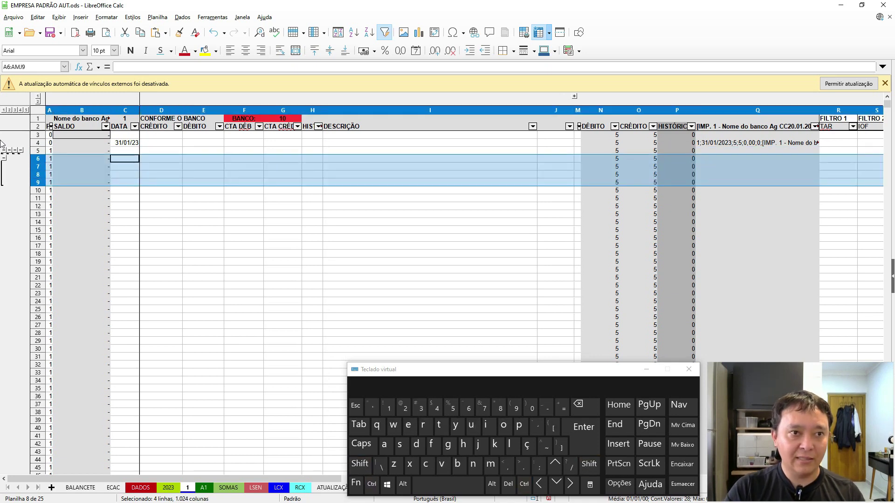
# - Nest further groups inside that block for rows 6 to 8, rows 6 to 7 and row 6 alone
pyautogui.press('shift')
pyautogui.hotkey('shift', 'Up')
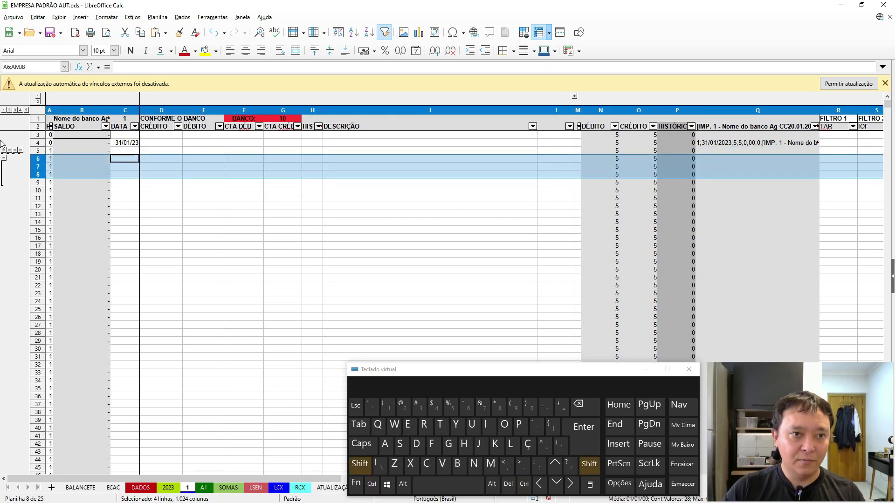
pyautogui.press('F12')
pyautogui.hotkey('shift', 'Up')
pyautogui.press('F12')
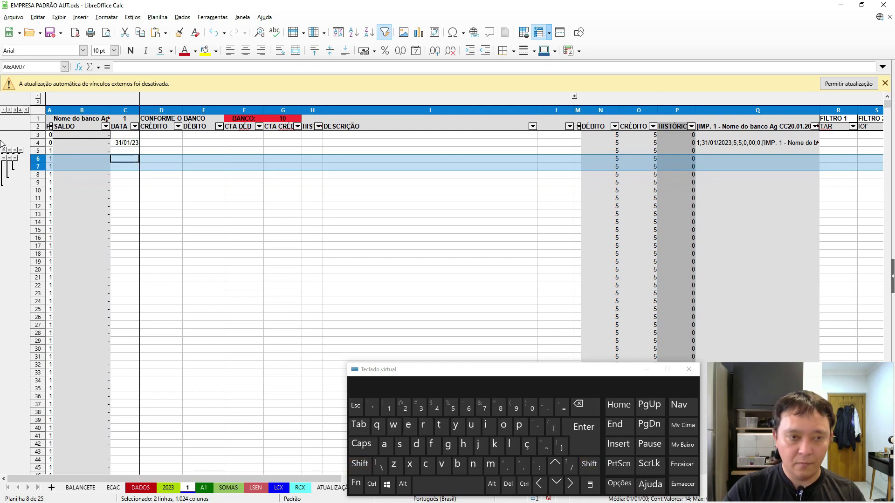
pyautogui.hotkey('shift', 'Up')
pyautogui.press('F12')
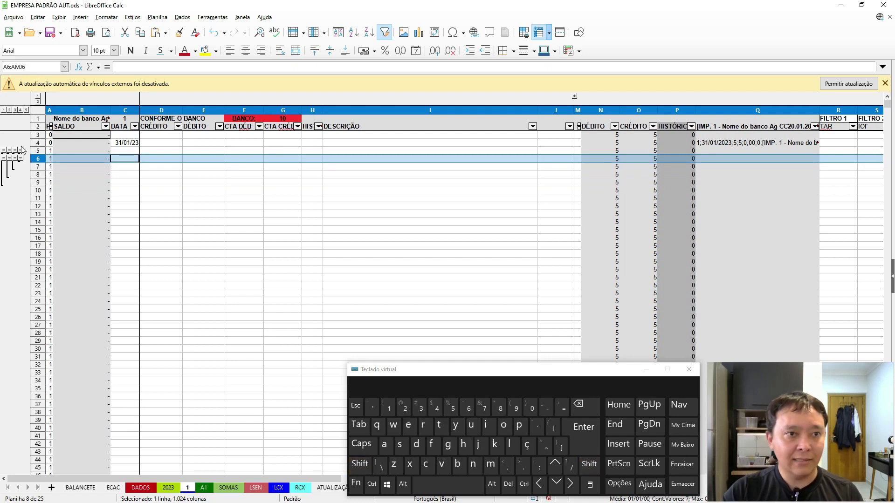
# - Collapse the row outline through its levels down to level 1 and expand it again to level 5
pyautogui.click(27, 111)
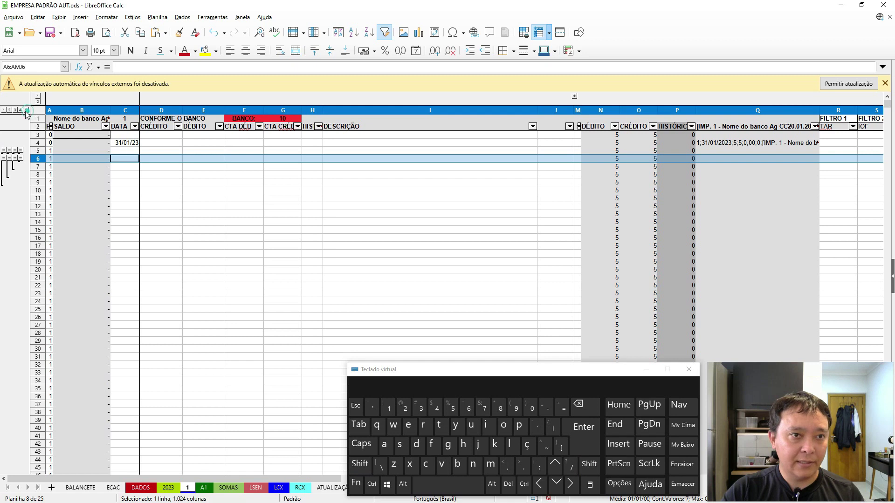
pyautogui.click(21, 110)
pyautogui.click(15, 110)
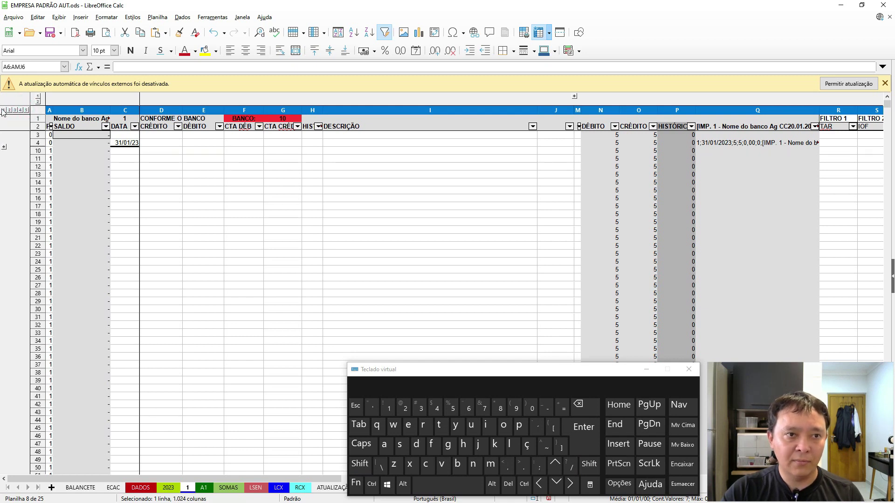
pyautogui.click(26, 111)
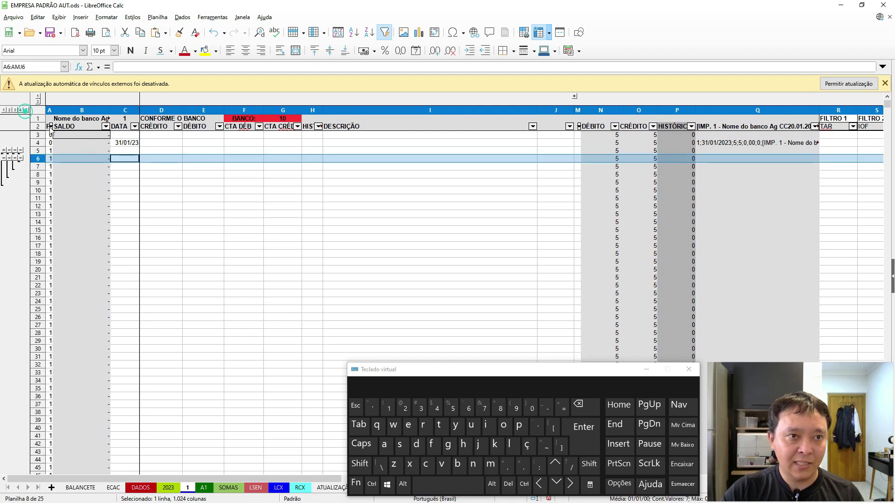
# - Select entire rows 4 to 8 and ungroup them until all nested levels are removed
pyautogui.moveTo(120, 143); pyautogui.dragTo(120, 179)
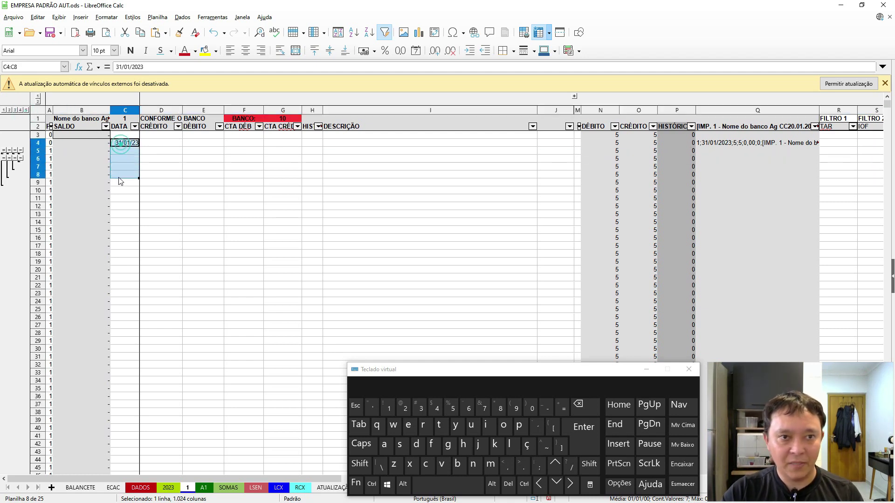
pyautogui.hotkey('shift', 'space')
pyautogui.hotkey('ctrl', 'F12')
pyautogui.hotkey('ctrl', 'F12')
pyautogui.hotkey('ctrl', 'F12')
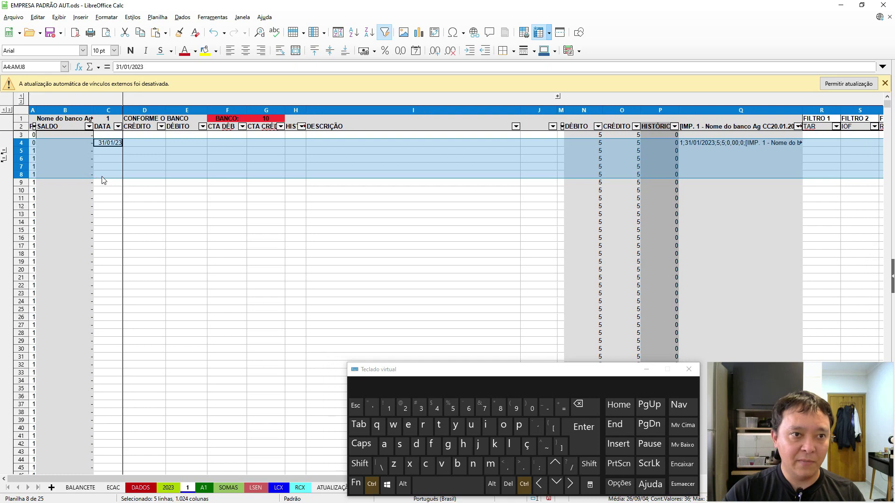
pyautogui.hotkey('ctrl', 'F12')
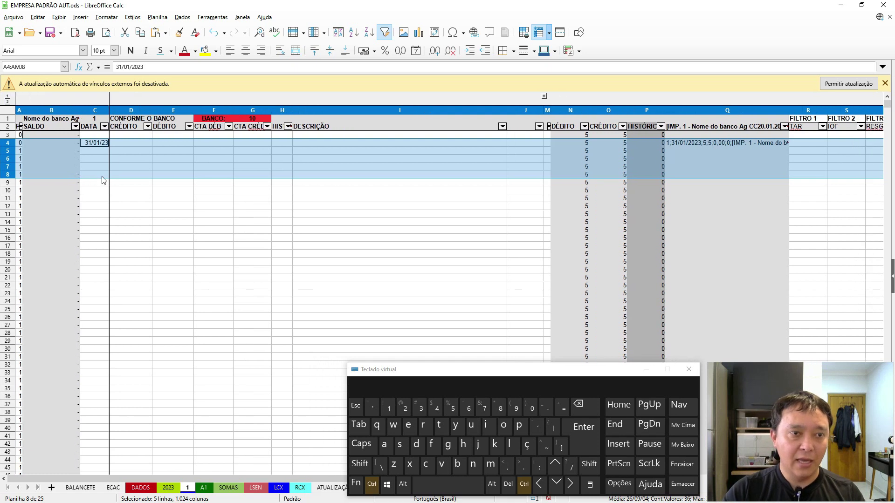
# - Hide rows 4 to 8 on sheet 1 and show them again from the surrounding rows 3 and 9
pyautogui.rightClick(10, 147)
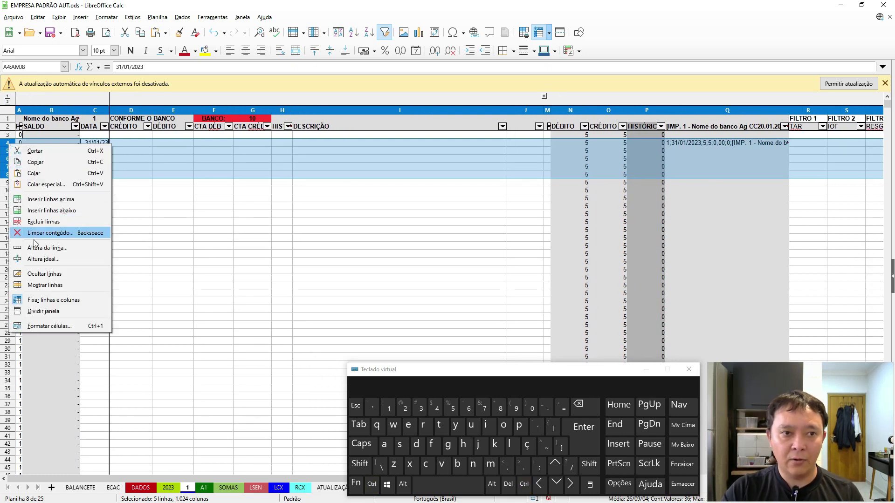
pyautogui.click(44, 274)
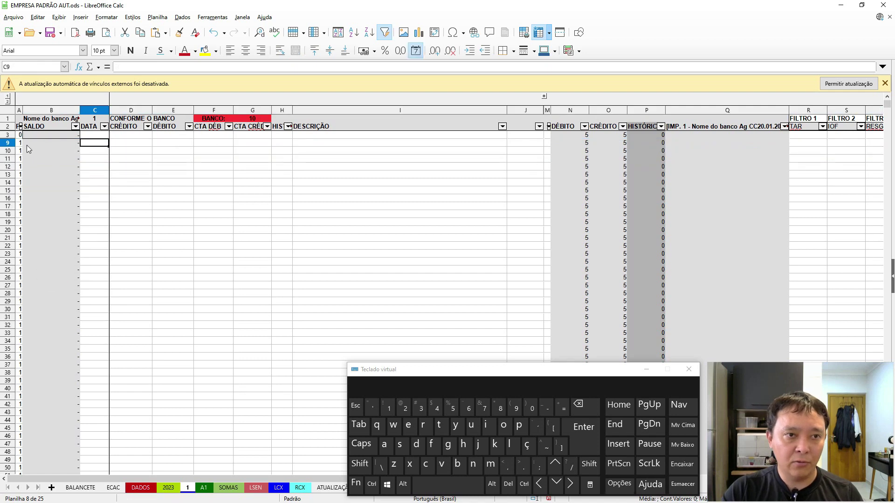
pyautogui.moveTo(7, 136); pyautogui.dragTo(8, 143)
pyautogui.rightClick(8, 142)
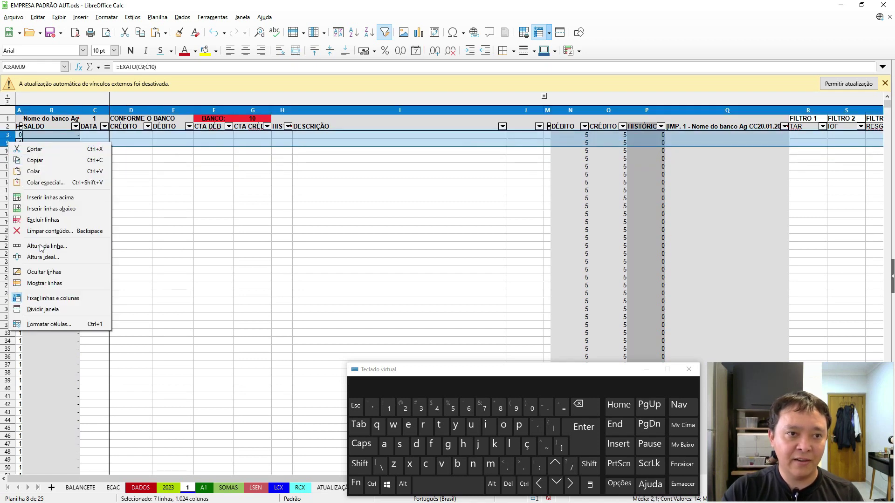
pyautogui.click(54, 282)
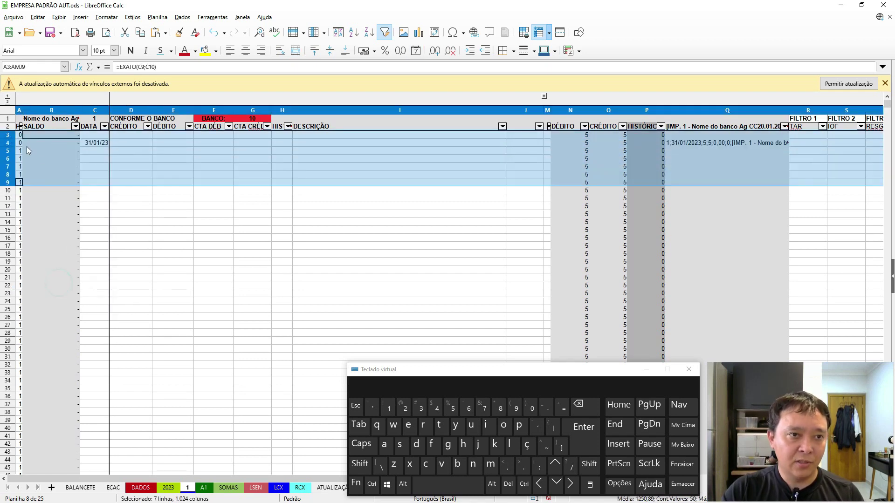
# - View the commands available for entire columns D to F on sheet 1 and dismiss them without applying any
pyautogui.moveTo(141, 110); pyautogui.dragTo(208, 111)
pyautogui.rightClick(208, 111)
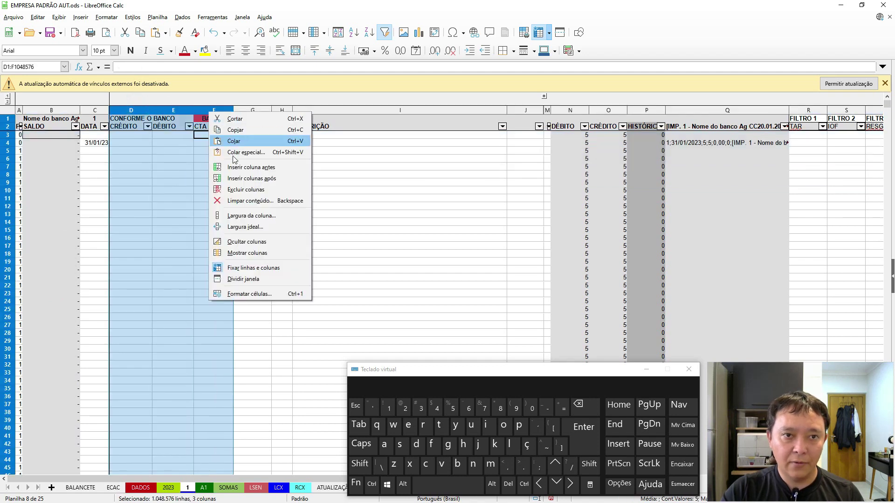
pyautogui.click(385, 225)
pyautogui.click(161, 222)
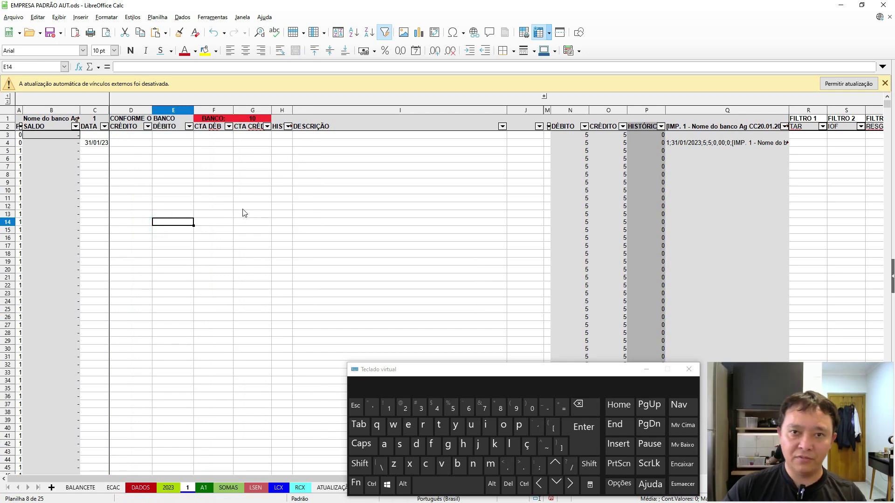
# - Switch to EMPRESA PADRÃO AUT.ods in Excel and repeatedly ungroup and regroup rows 14 to 17 on sheet 2023
pyautogui.hotkey('alt', 'Tab')
pyautogui.hotkey('alt', 'Tab')
pyautogui.hotkey('alt', 'shift', 'Tab')
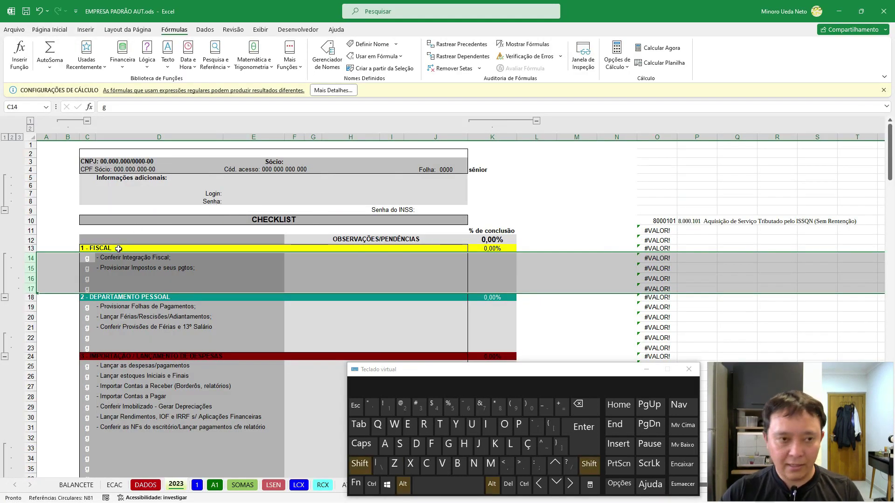
pyautogui.hotkey('alt', 'shift', 'Left')
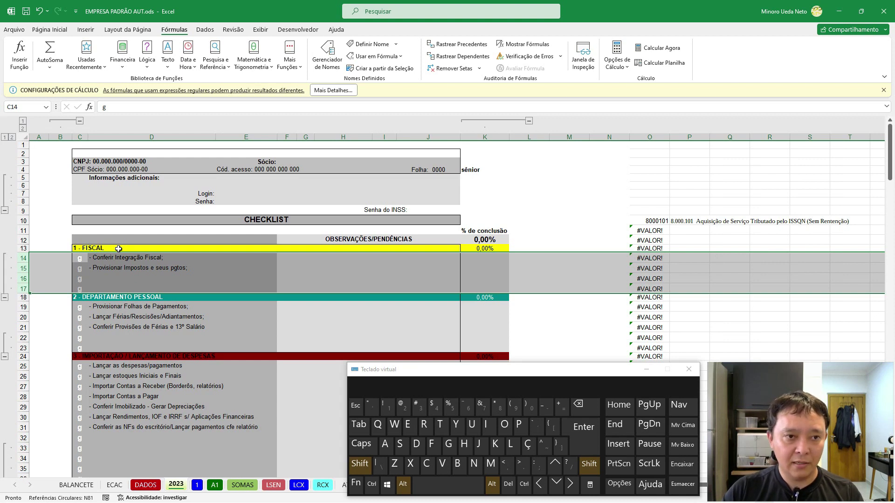
pyautogui.hotkey('alt', 'shift', 'Right')
pyautogui.hotkey('alt', 'shift', 'Right')
pyautogui.hotkey('alt', 'shift', 'Left')
pyautogui.hotkey('alt', 'shift', 'Left')
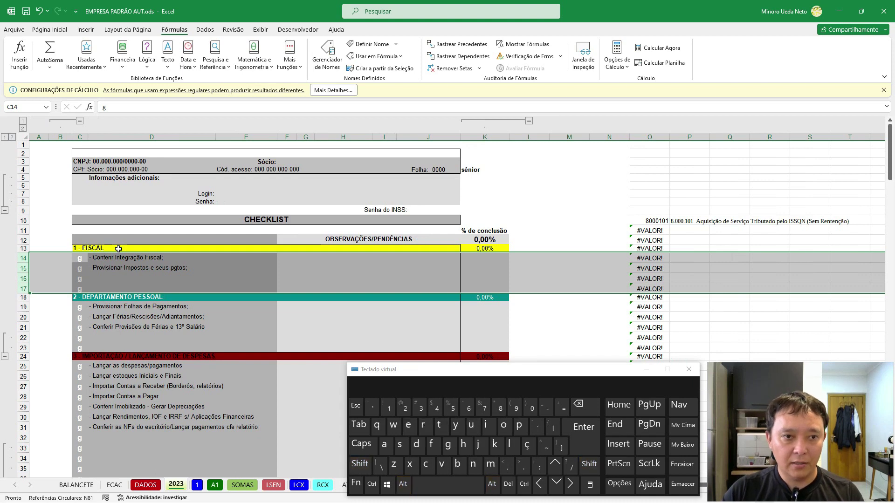
# - Group only rows 16 and 17 in the FISCAL section of sheet 2023
pyautogui.moveTo(23, 279); pyautogui.dragTo(23, 289)
pyautogui.hotkey('alt', 'shift', 'Right')
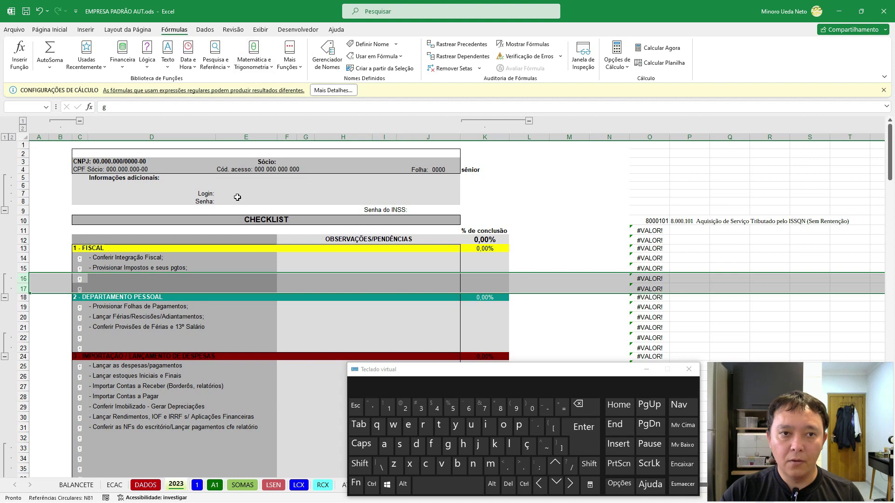
pyautogui.click(178, 201)
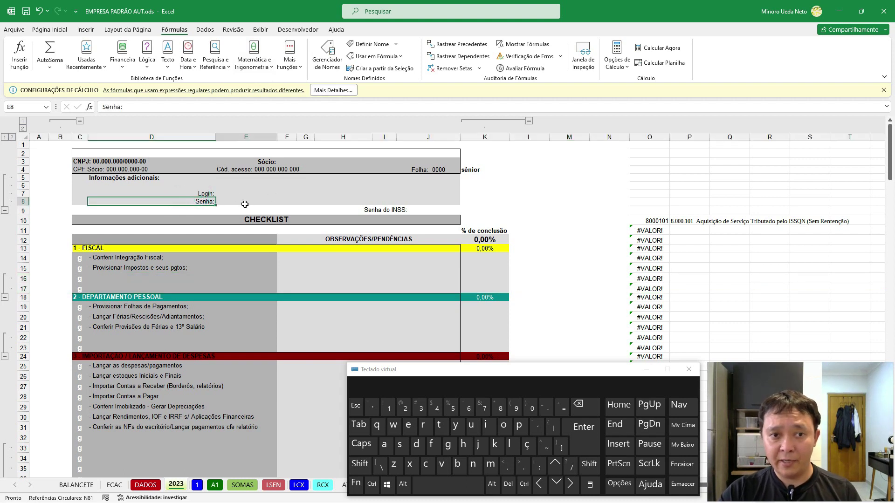
pyautogui.click(201, 193)
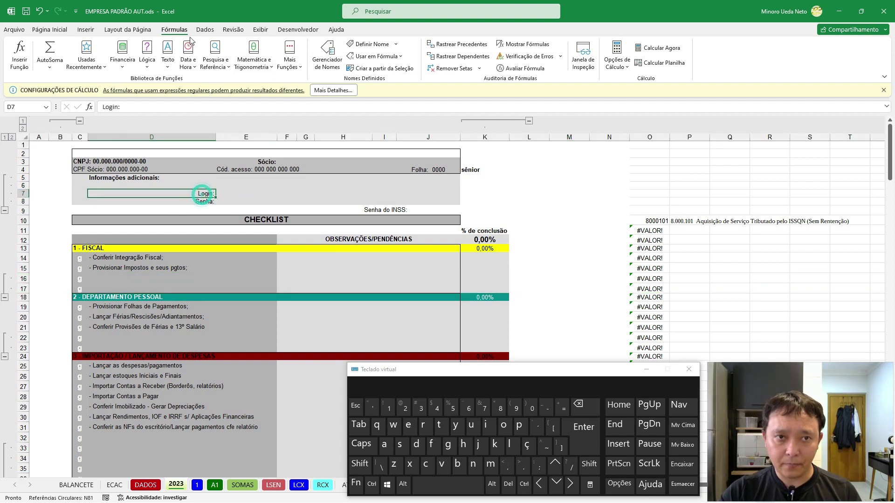
# - View the Excel start page with its templates and recent files, returning to sheet 2023 each time
pyautogui.click(10, 31)
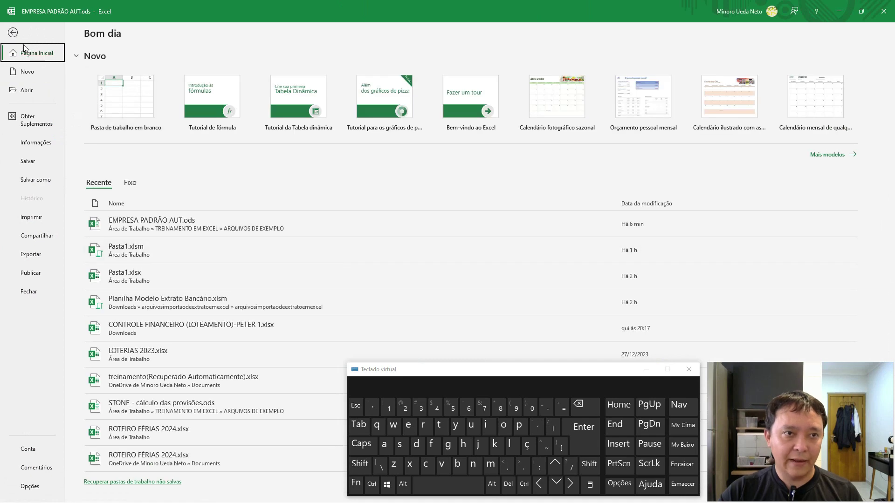
pyautogui.click(10, 32)
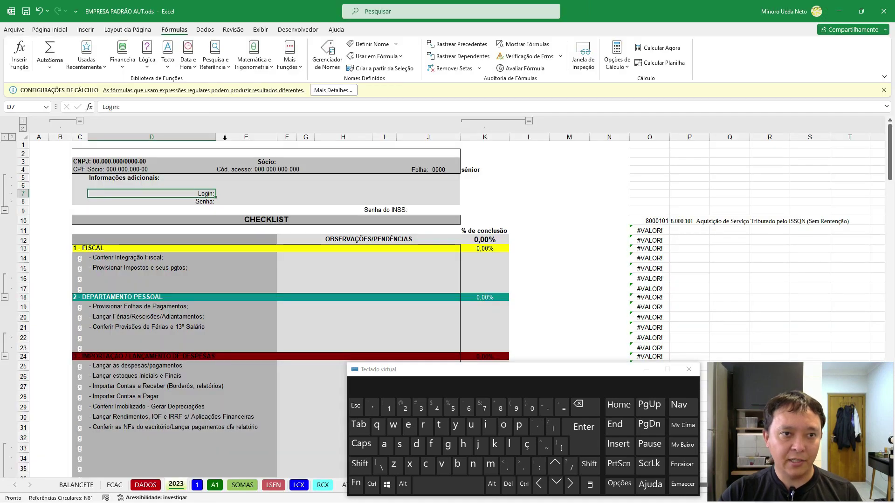
pyautogui.click(10, 30)
pyautogui.click(12, 33)
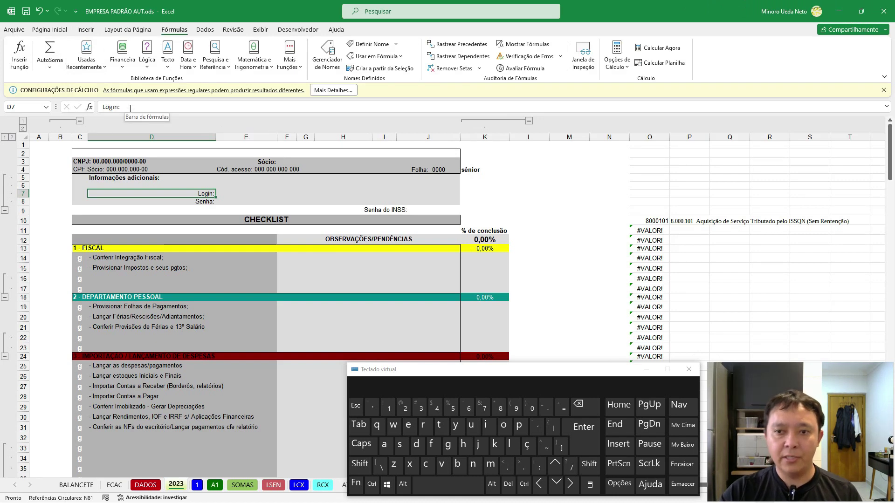
# - Switch to LibreOffice Calc, select cells C7 and C4 on sheet 1, and return to the Excel workbook
pyautogui.press('alt')
pyautogui.hotkey('alt', 'Tab')
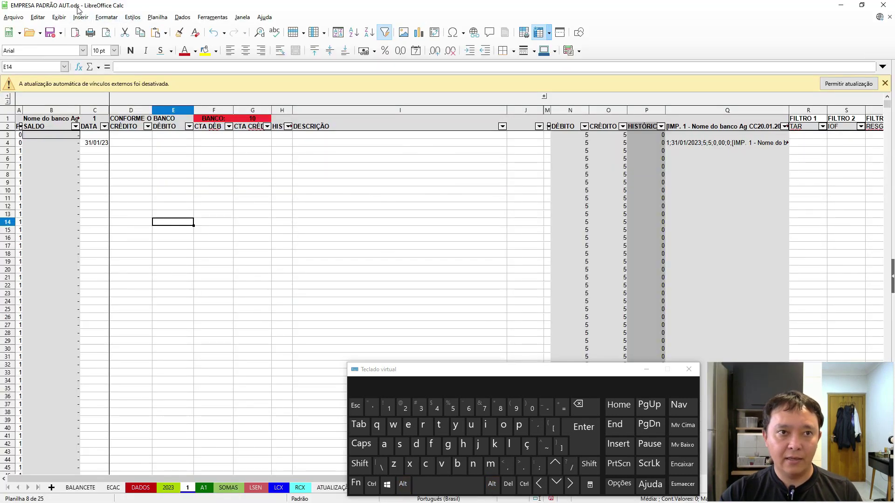
pyautogui.click(105, 165)
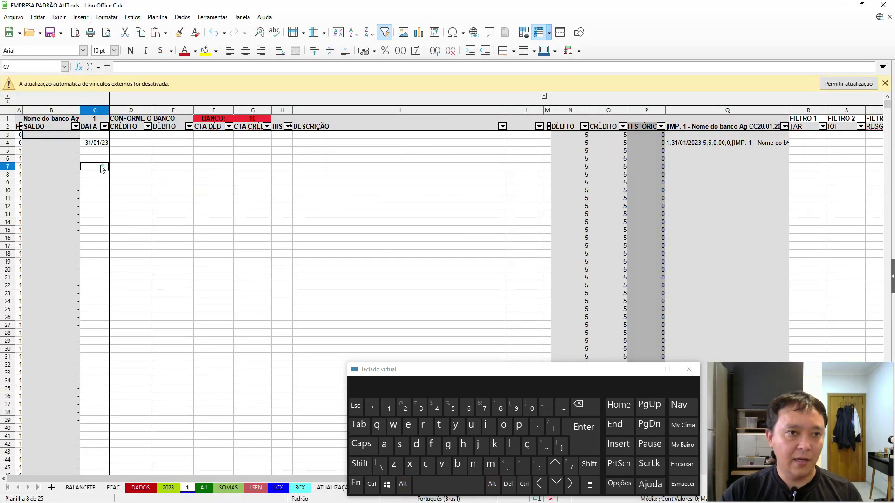
pyautogui.click(98, 144)
pyautogui.hotkey('alt', 'Tab')
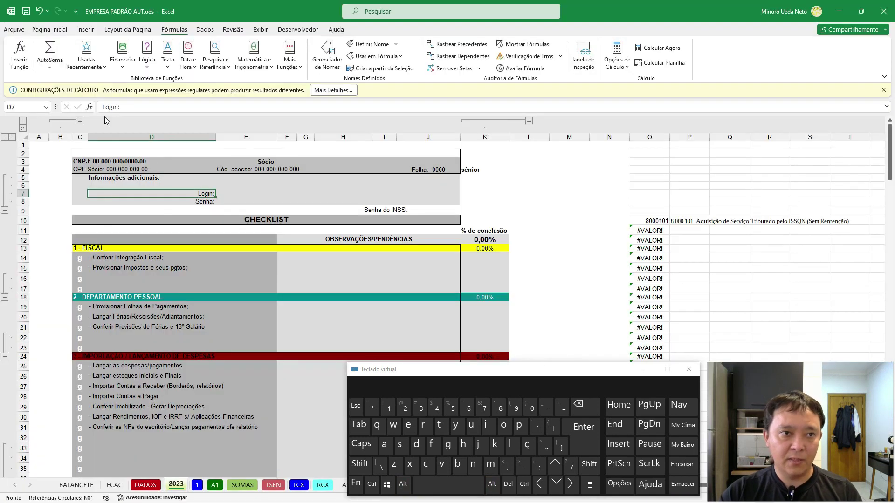
pyautogui.click(87, 163)
pyautogui.click(90, 172)
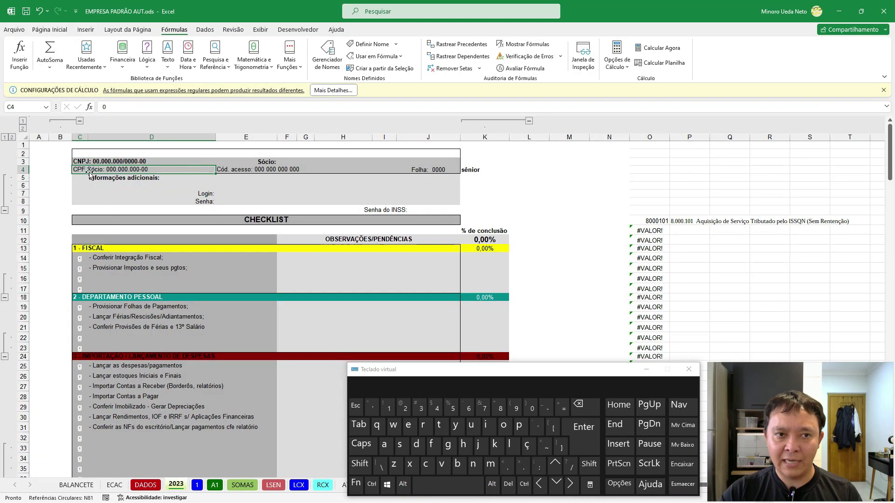
pyautogui.click(87, 160)
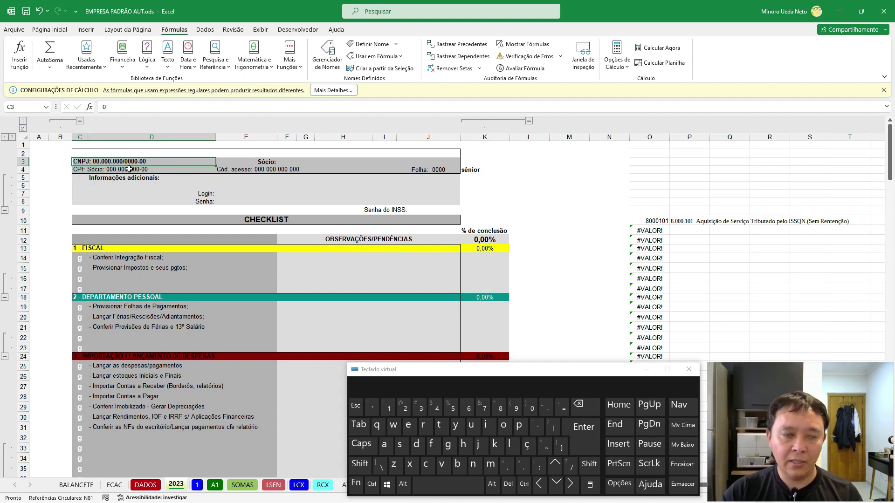
pyautogui.click(100, 171)
pyautogui.click(106, 157)
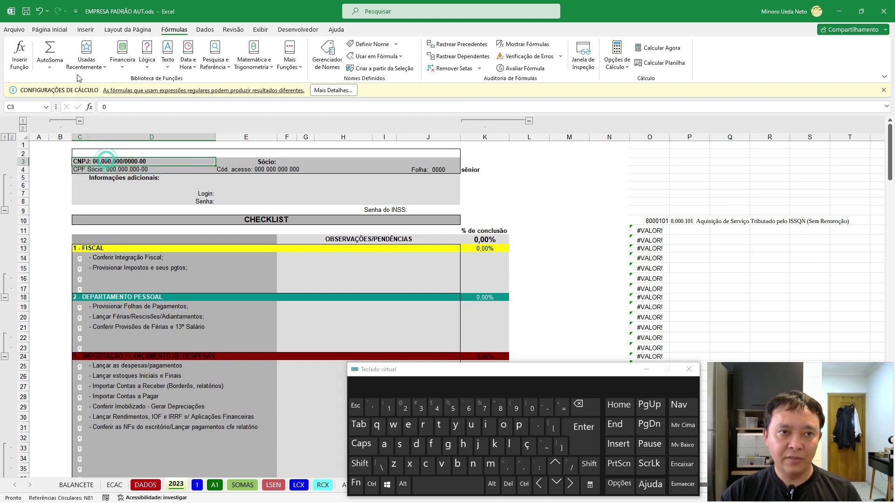
# - Review the start page's recent files again and return to the CHECKLIST sheet
pyautogui.click(14, 30)
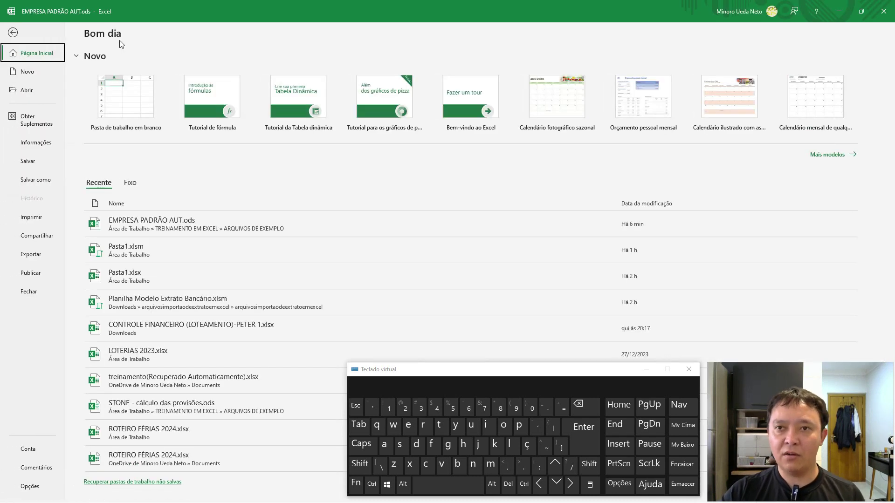
pyautogui.click(13, 32)
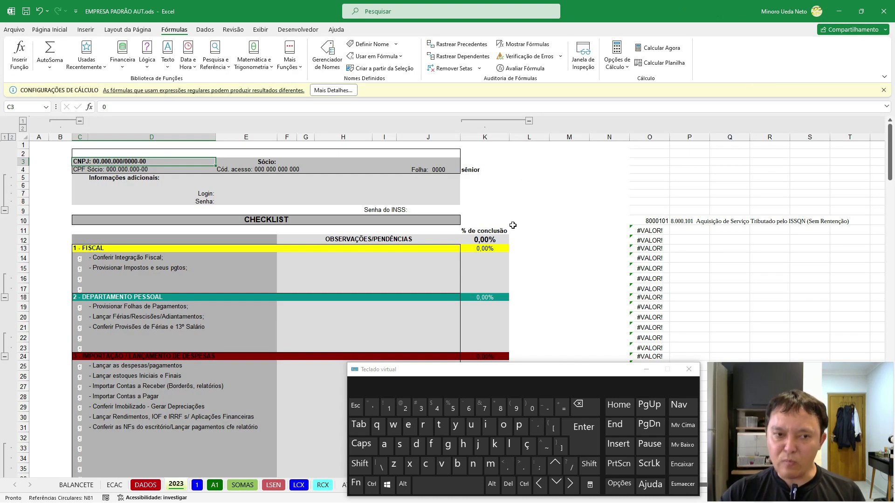
pyautogui.click(129, 170)
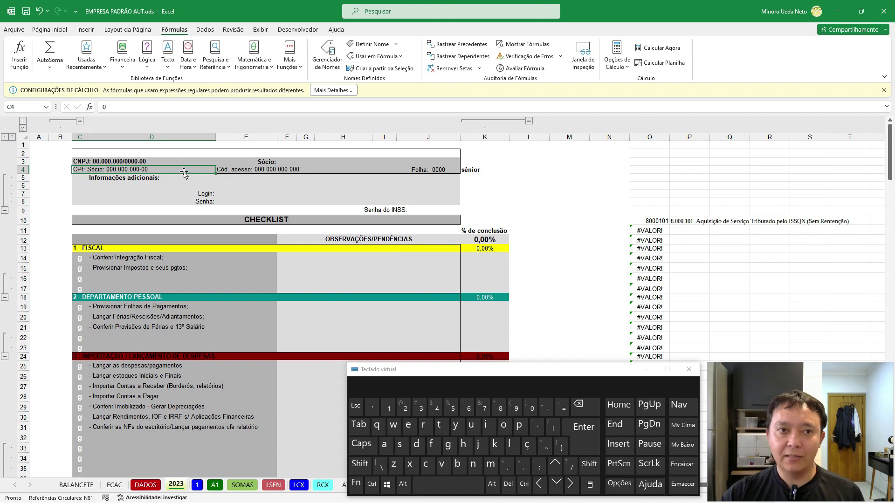
pyautogui.click(106, 161)
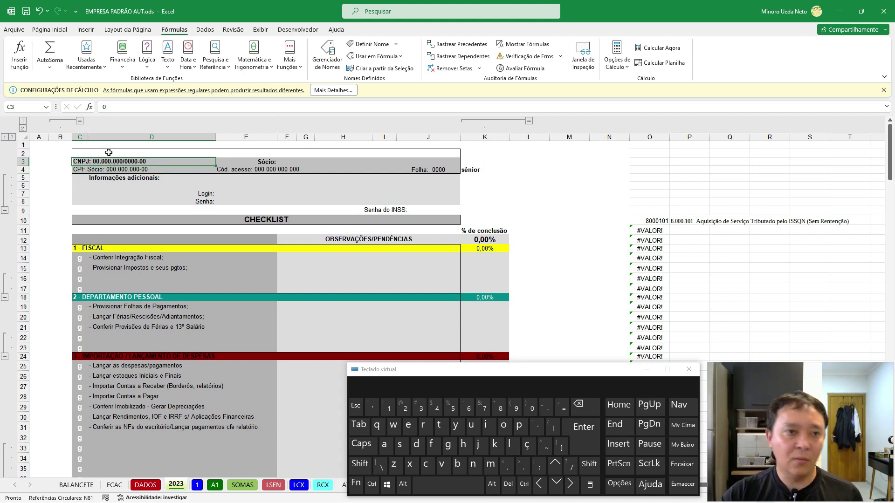
pyautogui.click(14, 30)
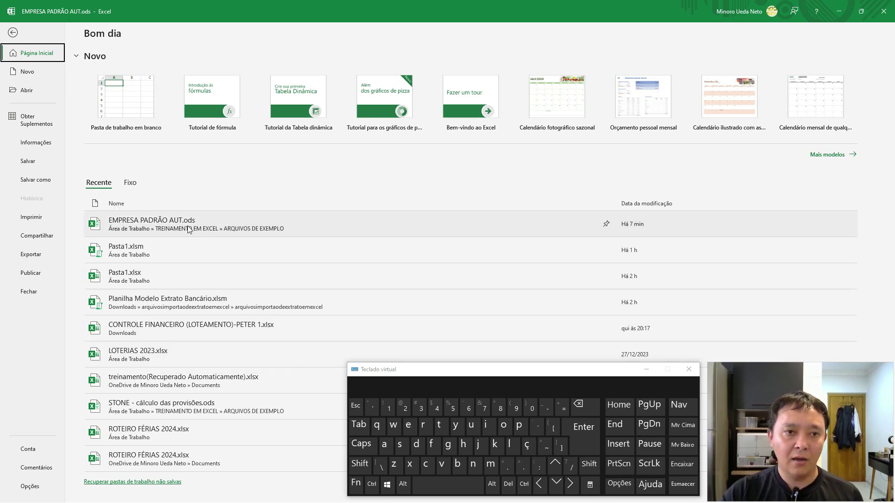
pyautogui.click(13, 32)
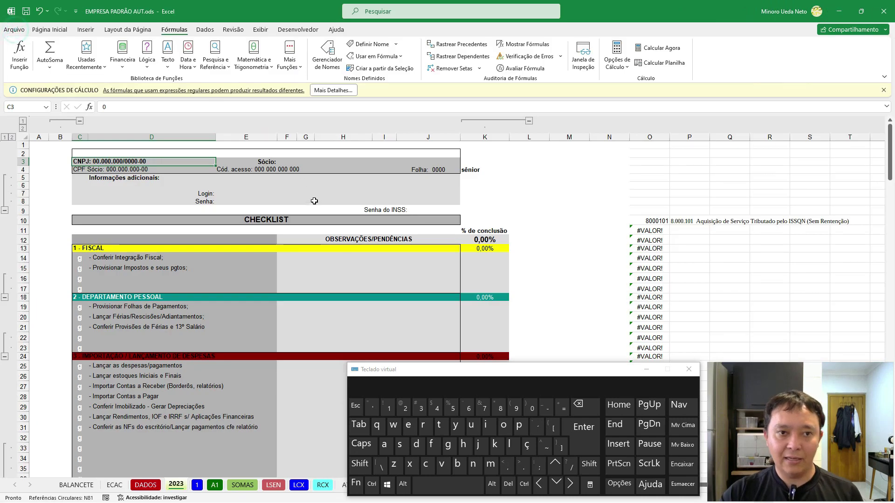
# - Switch to the blank Pasta1 workbook and jump to the sheet's last row, last column and back to cell A1
pyautogui.hotkey('alt', 'Tab')
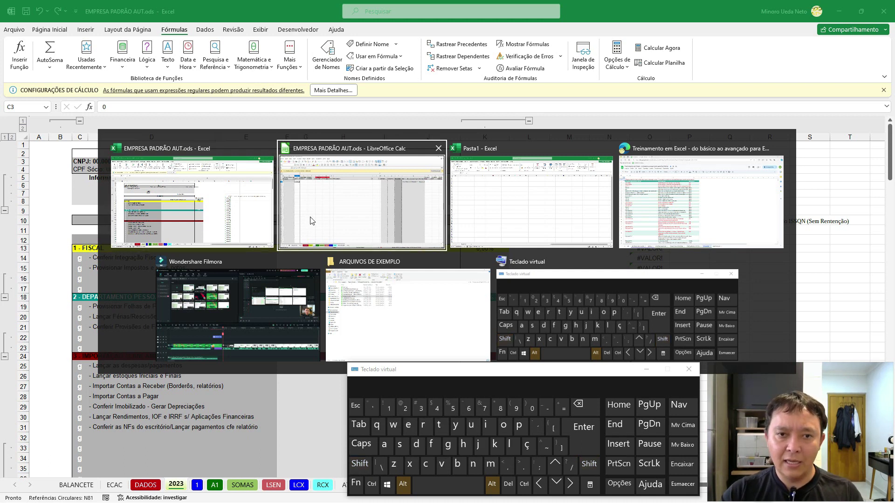
pyautogui.hotkey('alt', 'Tab')
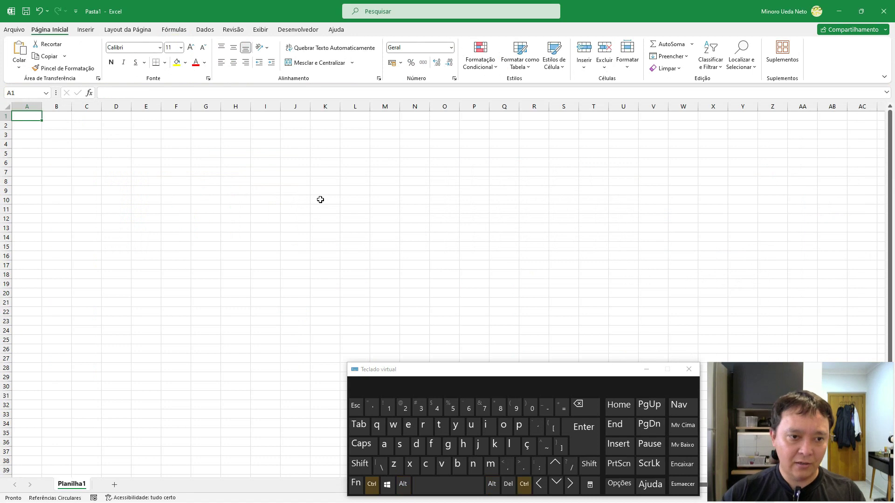
pyautogui.hotkey('ctrl', 'Down')
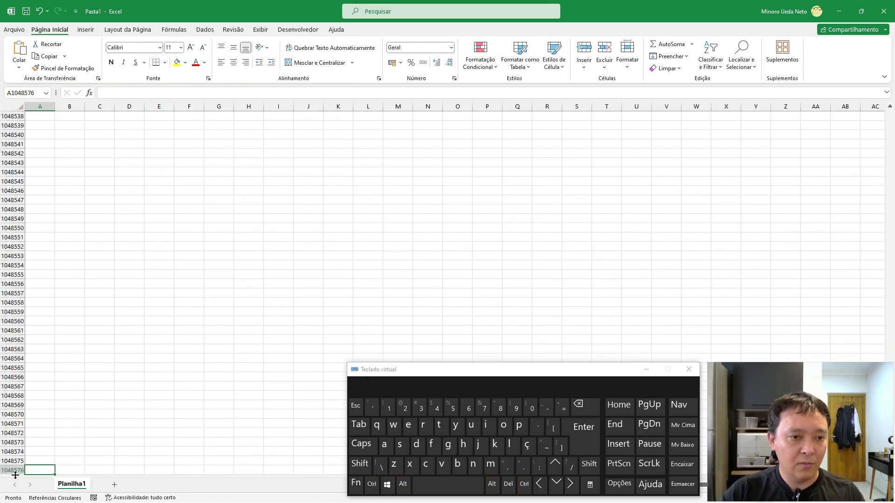
pyautogui.hotkey('ctrl', 'Right')
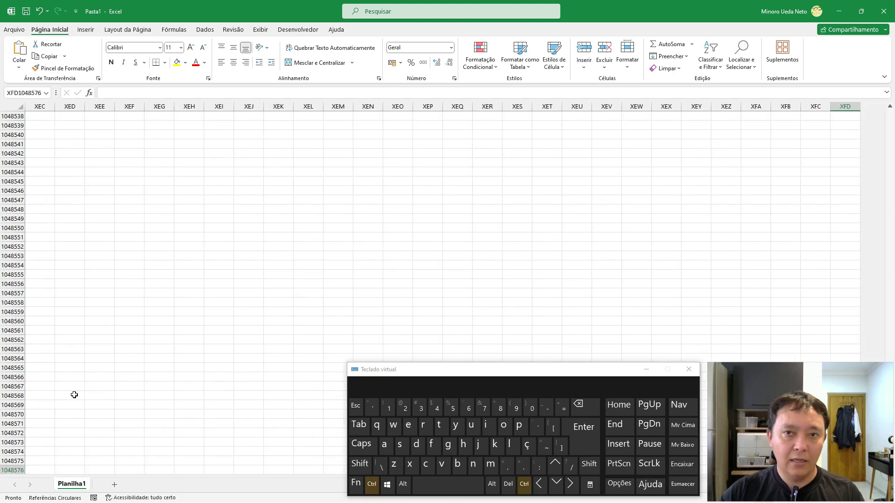
pyautogui.hotkey('ctrl', 'Home')
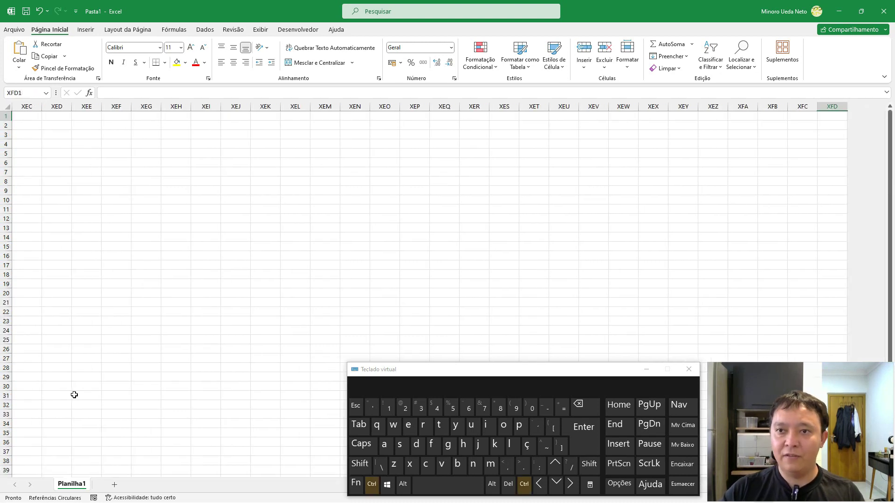
# - Cycle forward and backward through the open windows, staying on the Pasta1 workbook
pyautogui.hotkey('alt', 'Tab')
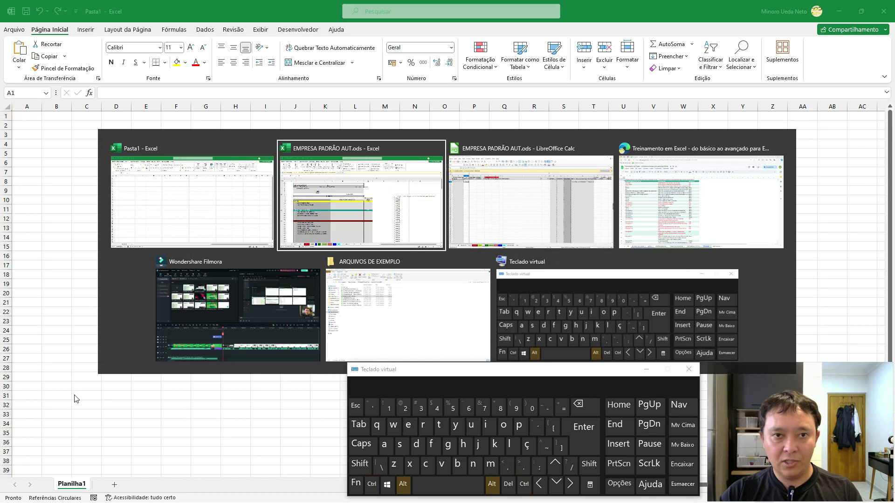
pyautogui.press('Tab')
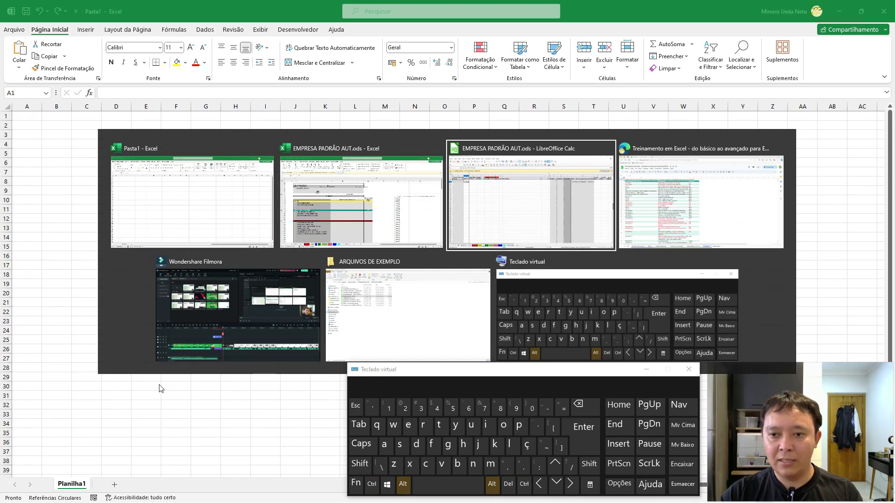
pyautogui.hotkey('shift', 'Tab')
pyautogui.hotkey('shift', 'Tab')
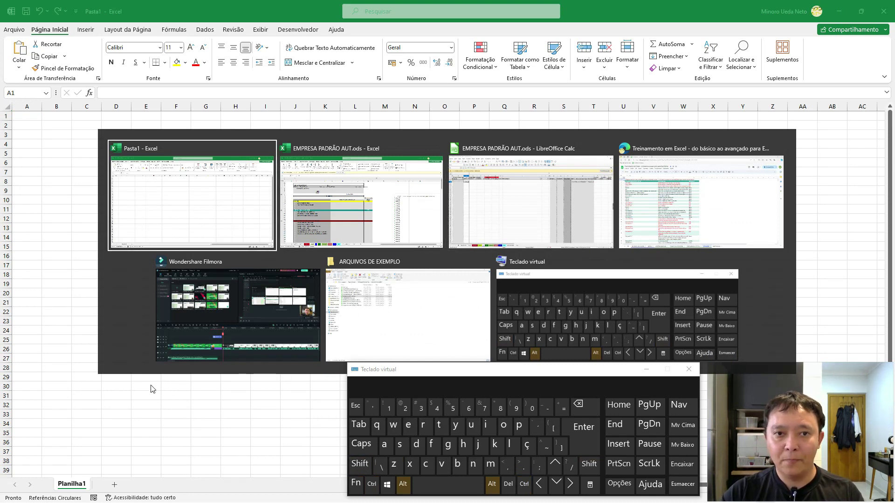
# - View the Excel start page again, return to the Pasta1 sheet and select cell B2
pyautogui.click(14, 29)
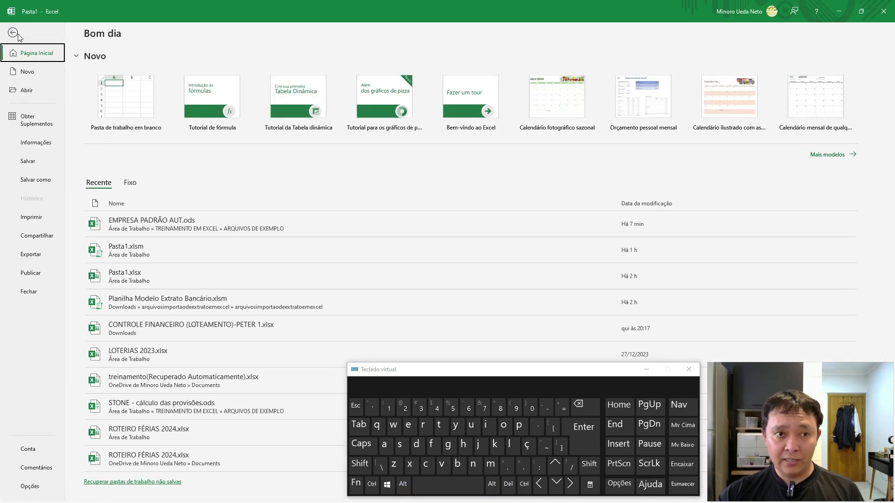
pyautogui.click(17, 34)
pyautogui.click(18, 34)
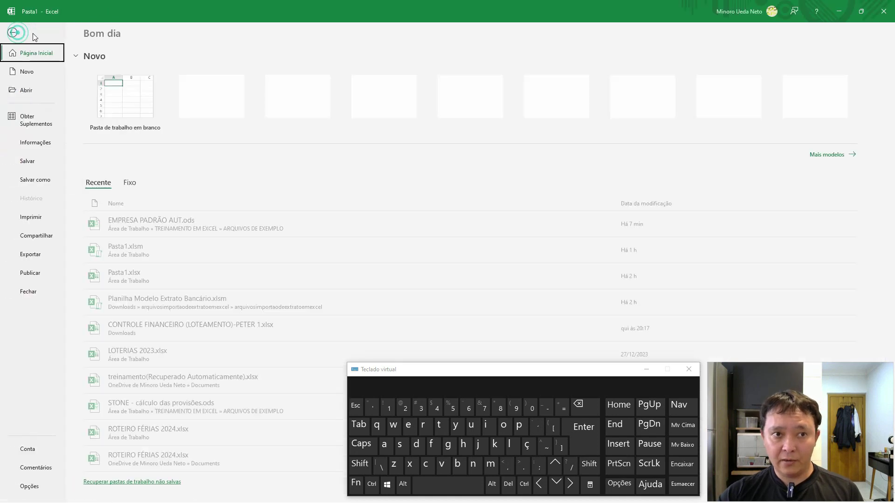
pyautogui.click(17, 34)
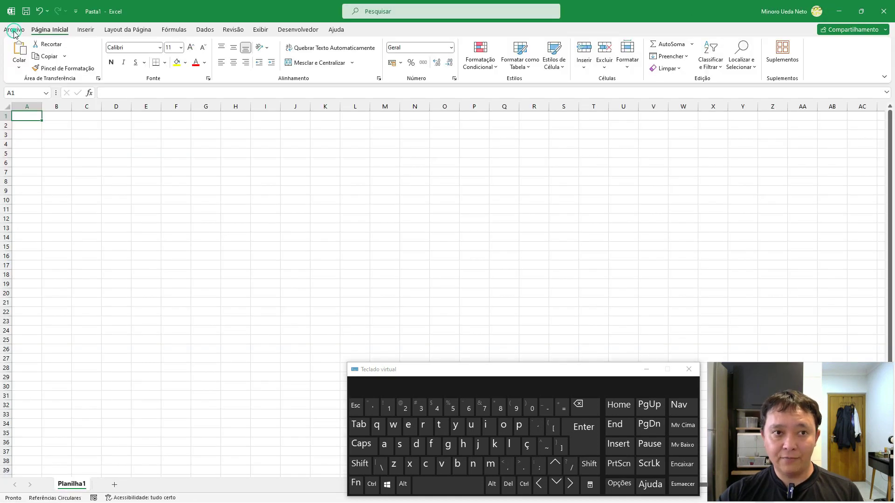
pyautogui.click(51, 126)
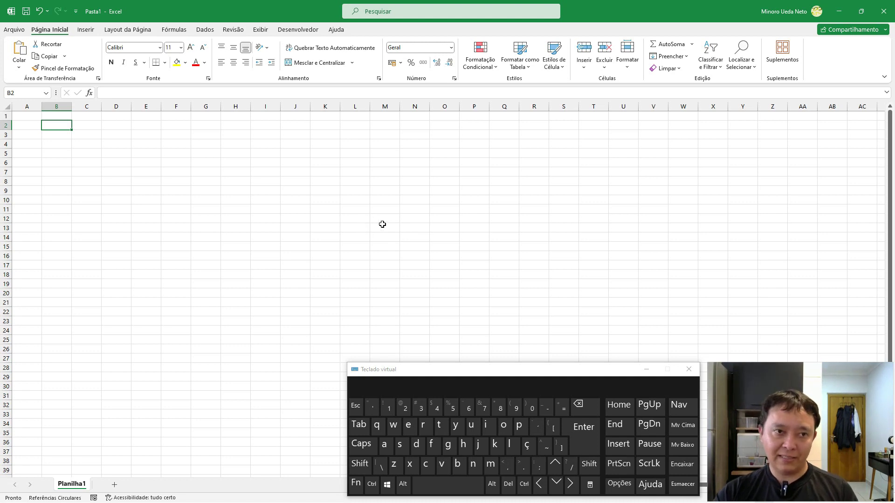
# - Cycle through the open windows, switch to the Google Sheets course spreadsheet and select the ALT, H, FD e P shortcut in cell B11
pyautogui.hotkey('alt', 'Tab')
pyautogui.hotkey('alt', 'Tab')
pyautogui.hotkey('alt', 'shift', 'Tab')
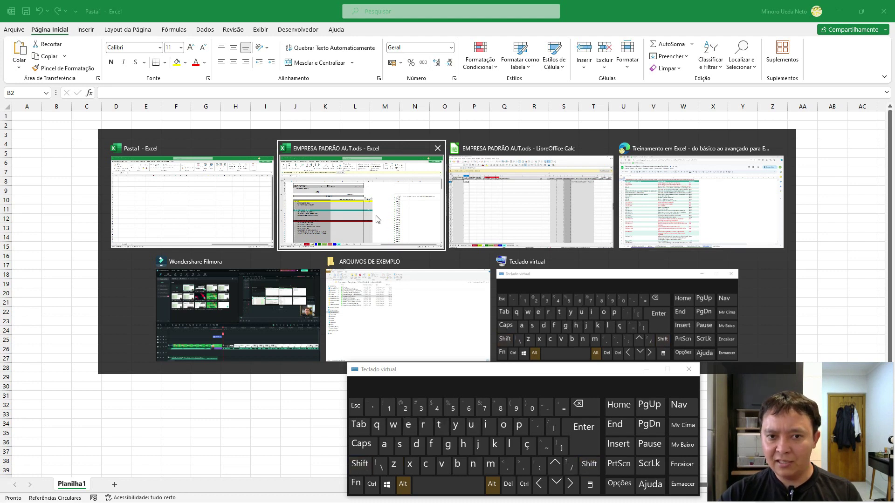
pyautogui.hotkey('alt', 'Tab')
pyautogui.hotkey('alt', 'shift', 'Tab')
pyautogui.hotkey('alt', 'Tab')
pyautogui.hotkey('alt', 'Tab')
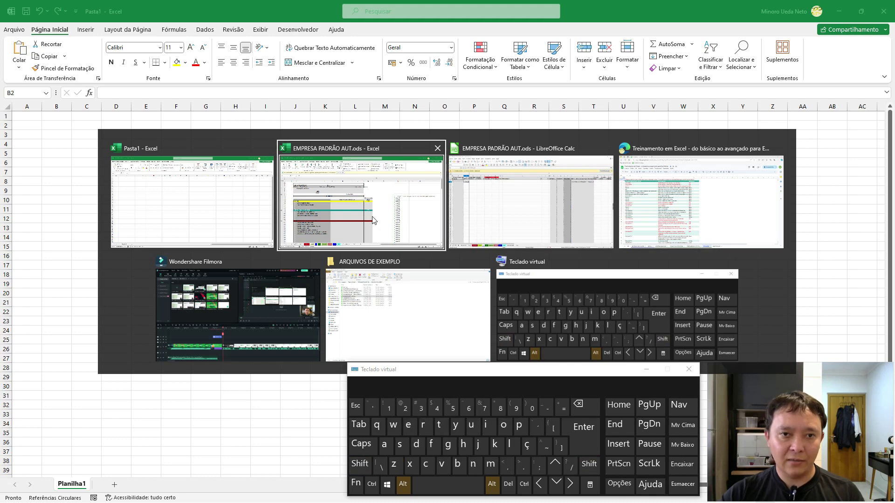
pyautogui.press('Tab')
pyautogui.press('Tab')
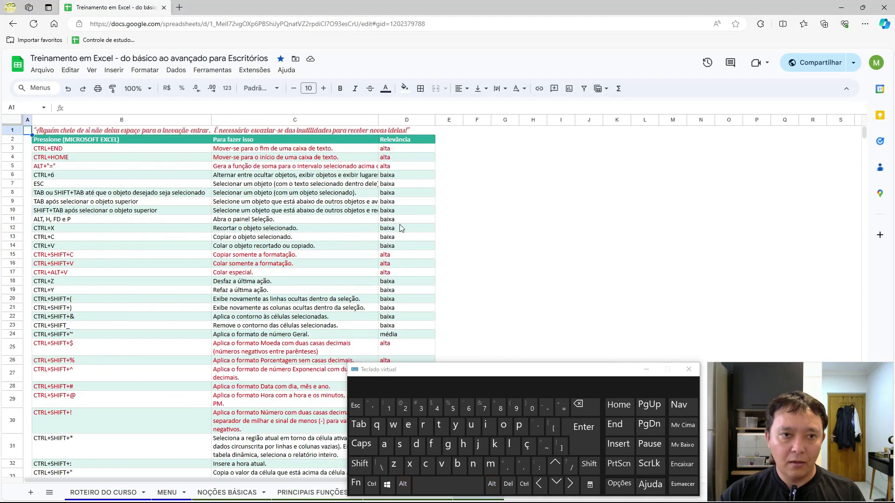
pyautogui.click(88, 220)
# - Switch to LibreOffice Calc and select the whole of row 6, followed by the whole of column C, on sheet 1
pyautogui.hotkey('alt', 'Tab')
pyautogui.press('Tab')
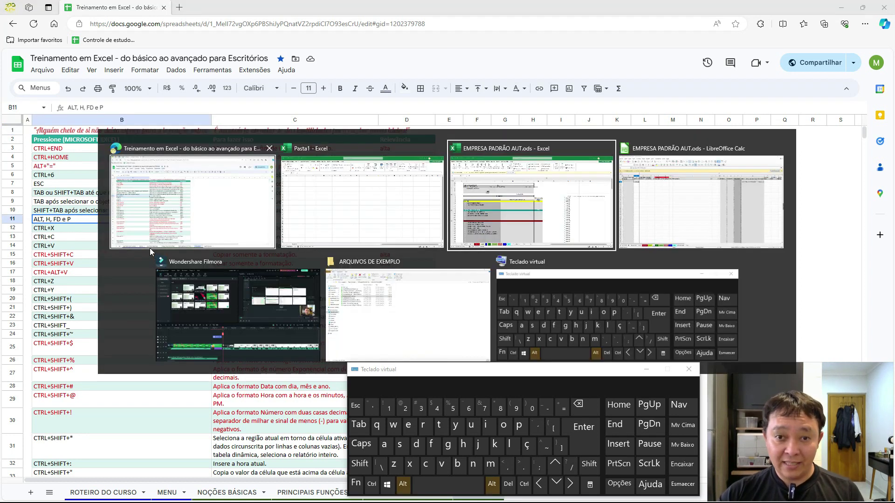
pyautogui.press('Tab')
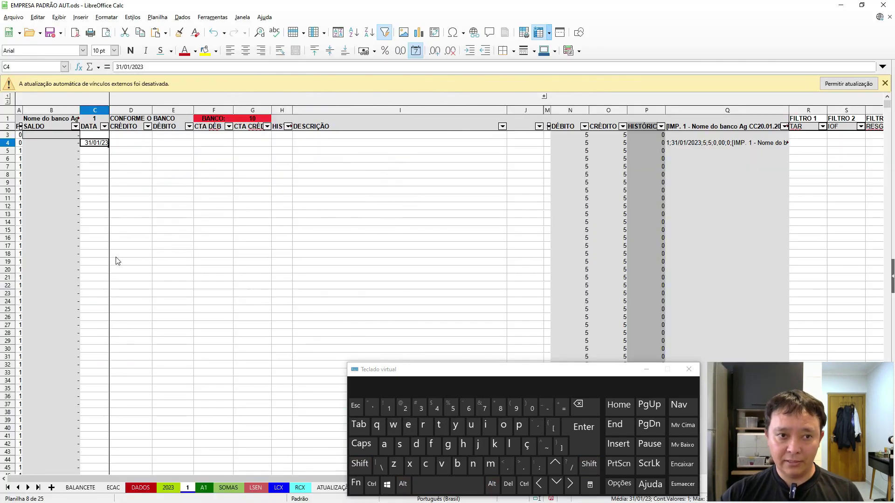
pyautogui.click(105, 160)
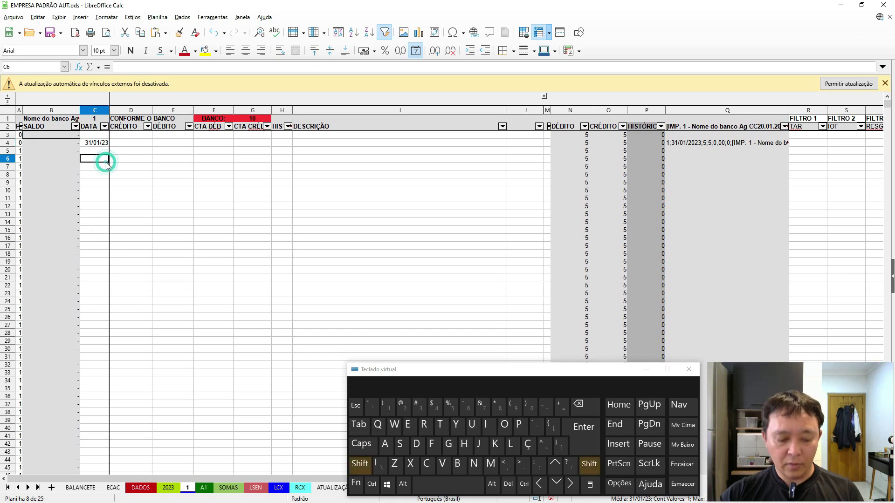
pyautogui.hotkey('shift', 'space')
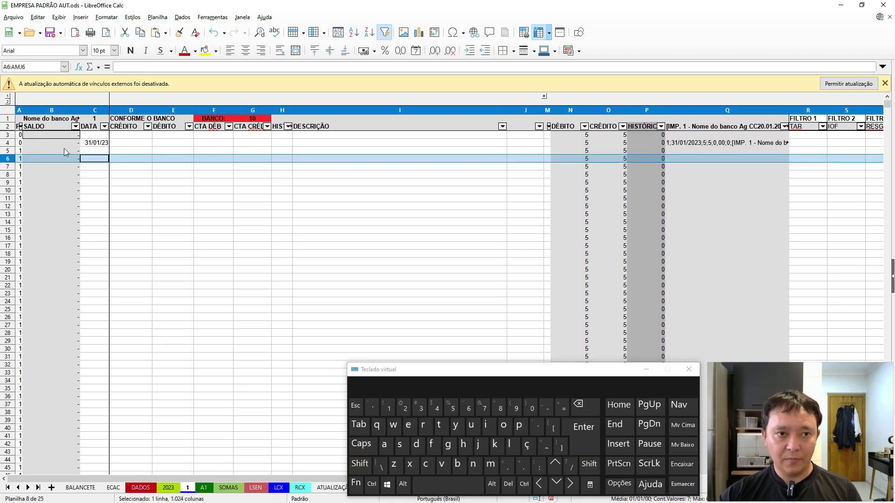
pyautogui.click(97, 174)
pyautogui.hotkey('ctrl', 'space')
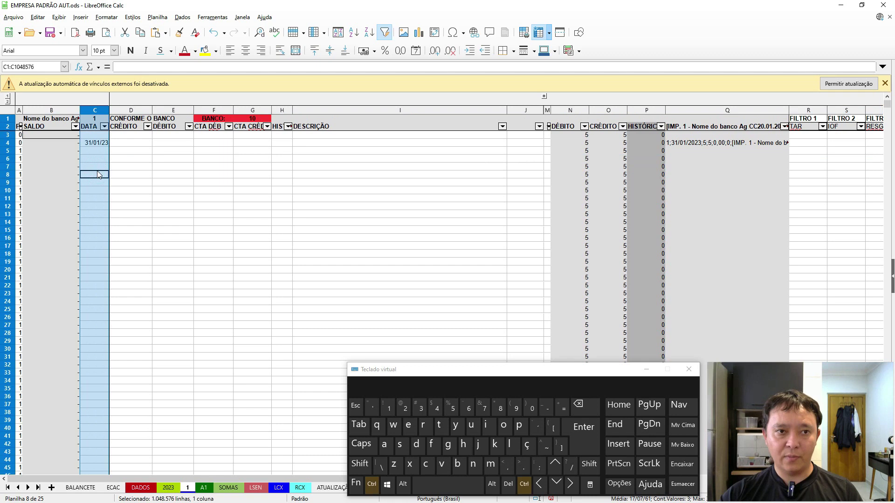
# - Select every cell of sheet 1 starting from E11, and again starting from E8
pyautogui.click(161, 199)
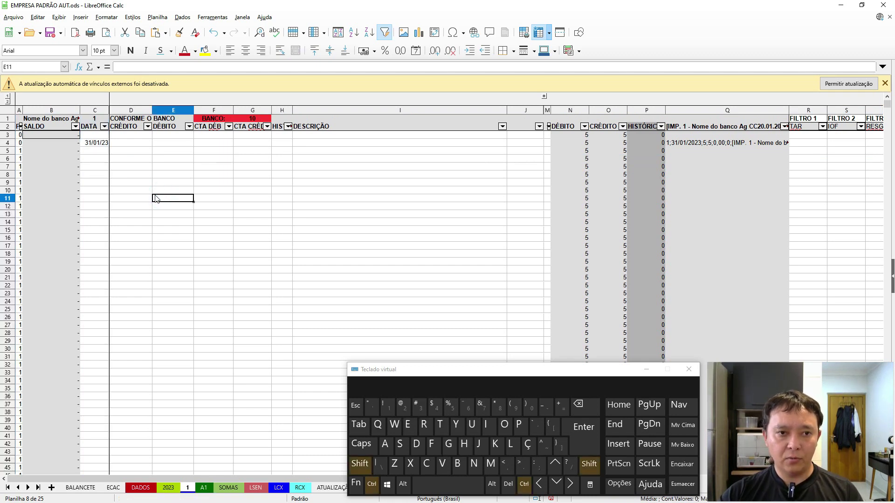
pyautogui.hotkey('ctrl', 'a')
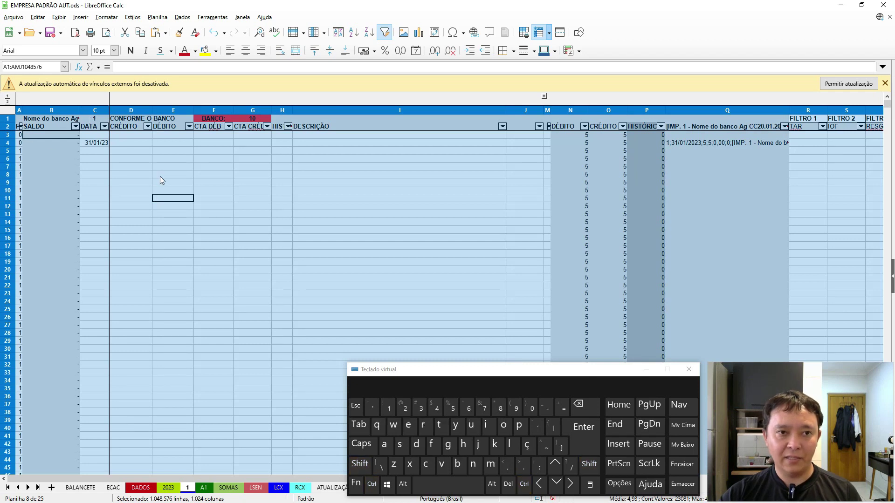
pyautogui.click(160, 176)
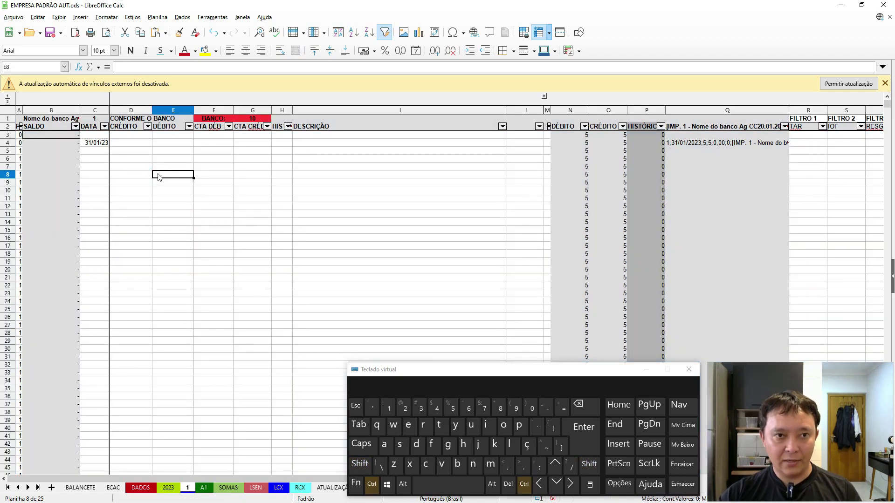
pyautogui.hotkey('ctrl', 'a')
# - Switch to the Pasta1 workbook in Excel, select row 6, column C and the whole sheet in turn, and finish on cell C5
pyautogui.hotkey('alt', 'Tab')
pyautogui.hotkey('alt', 'Tab')
pyautogui.click(72, 162)
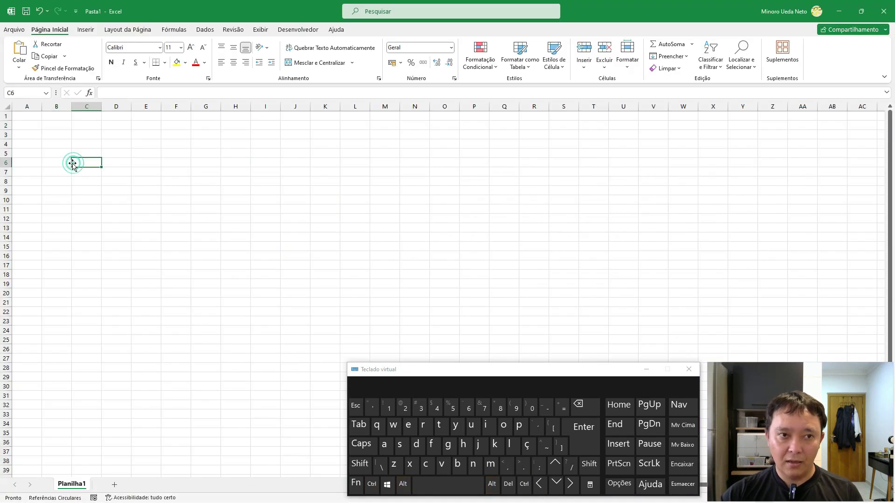
pyautogui.hotkey('shift', 'space')
pyautogui.click(83, 185)
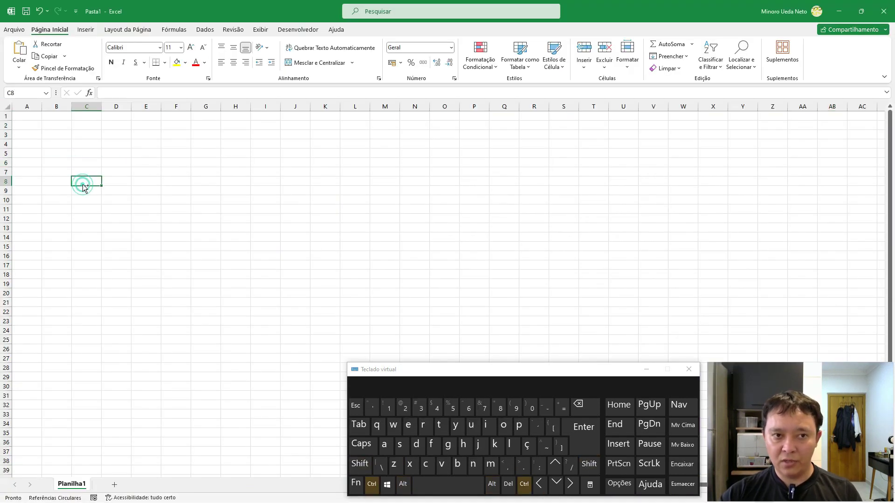
pyautogui.hotkey('ctrl', 'space')
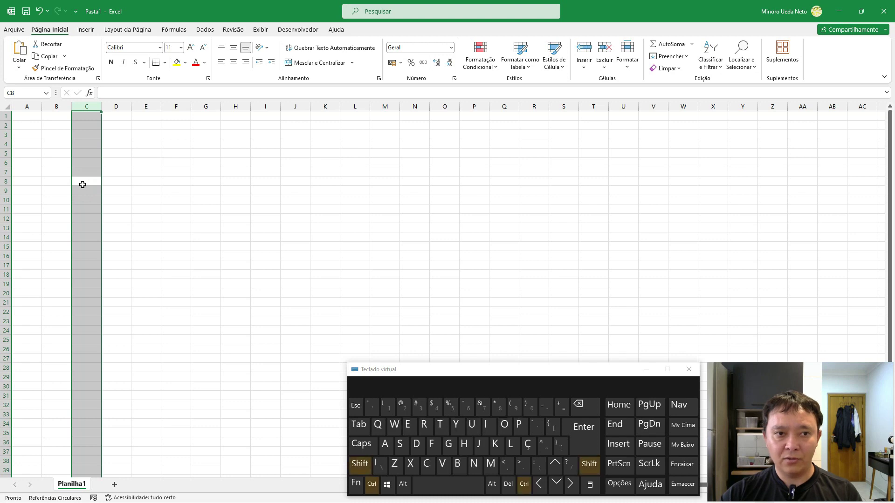
pyautogui.hotkey('shift', 'space')
pyautogui.click(75, 151)
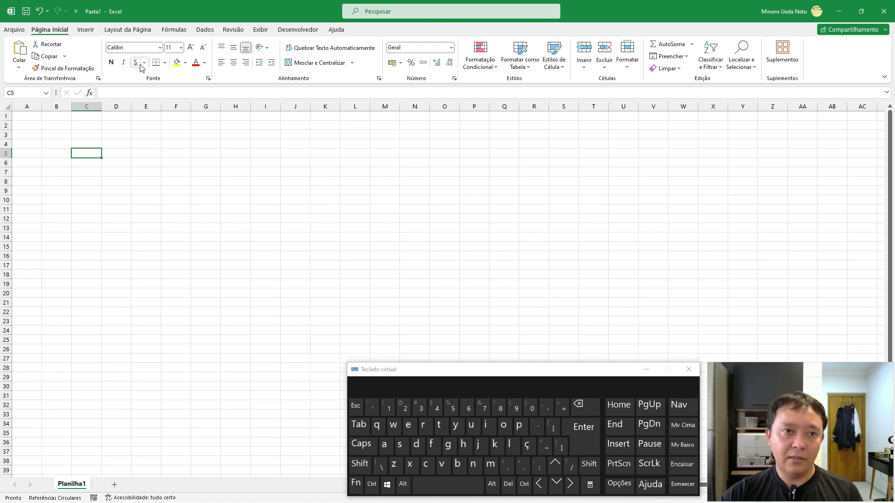
# - Switch to LibreOffice Calc, look over the file commands and close the list without choosing any
pyautogui.hotkey('alt', 'Tab')
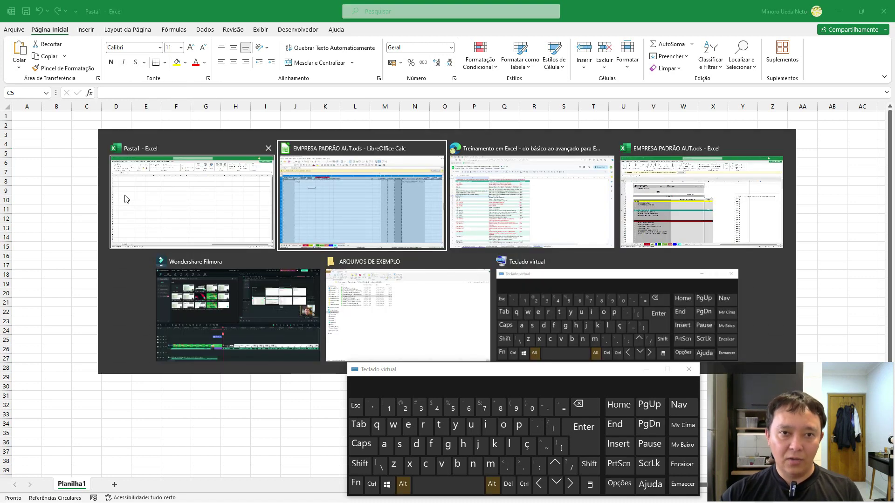
pyautogui.click(80, 216)
pyautogui.click(132, 206)
pyautogui.click(21, 17)
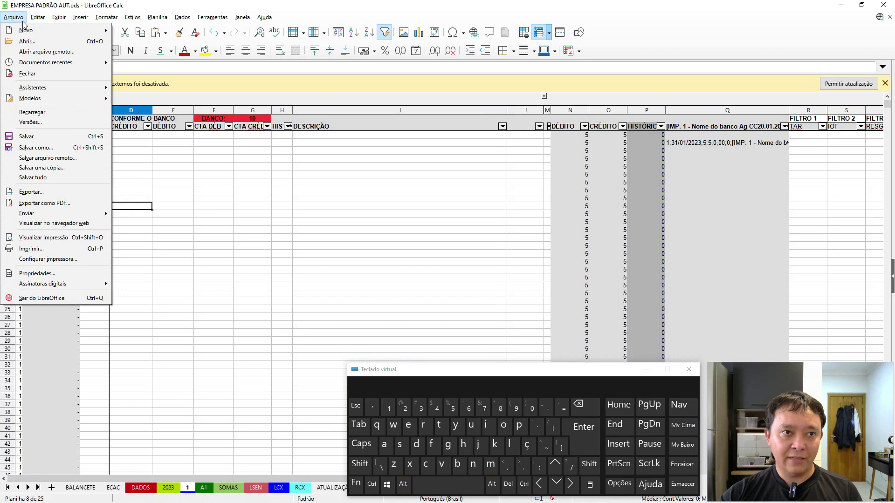
pyautogui.click(93, 137)
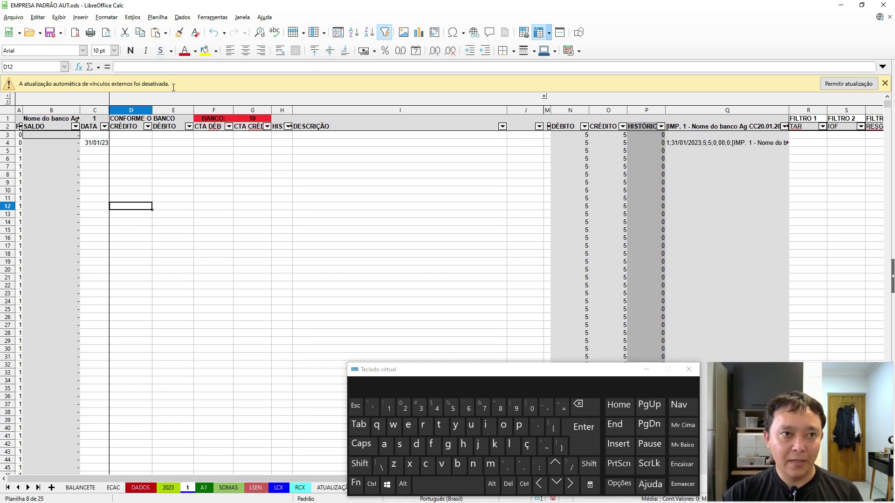
# - Select cell D9 and save the EMPRESA PADRÃO AUT.ods document
pyautogui.click(136, 183)
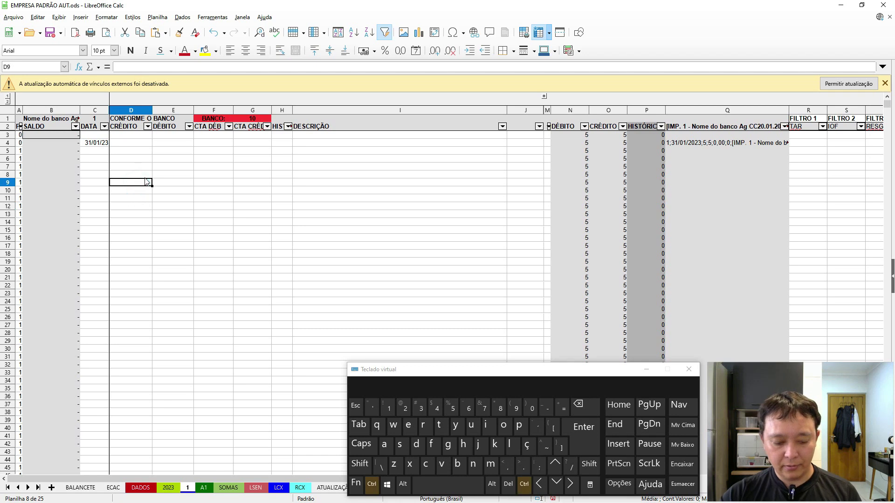
pyautogui.hotkey('ctrl', 's')
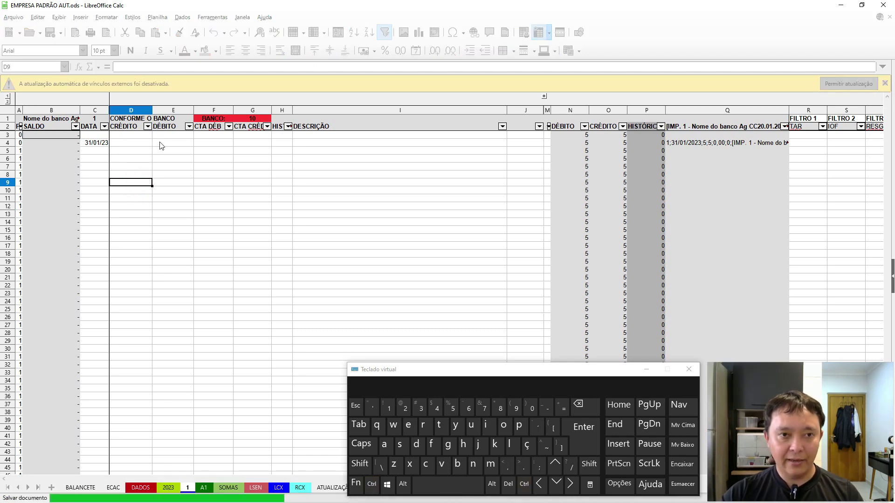
# - Switch back to the Pasta1 workbook in Excel and view the start page's file commands for comparison
pyautogui.hotkey('alt', 'Tab')
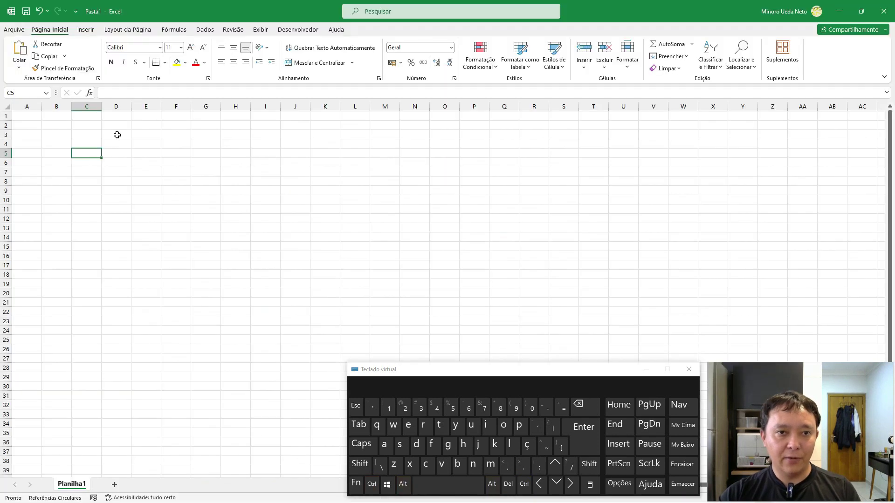
pyautogui.click(12, 29)
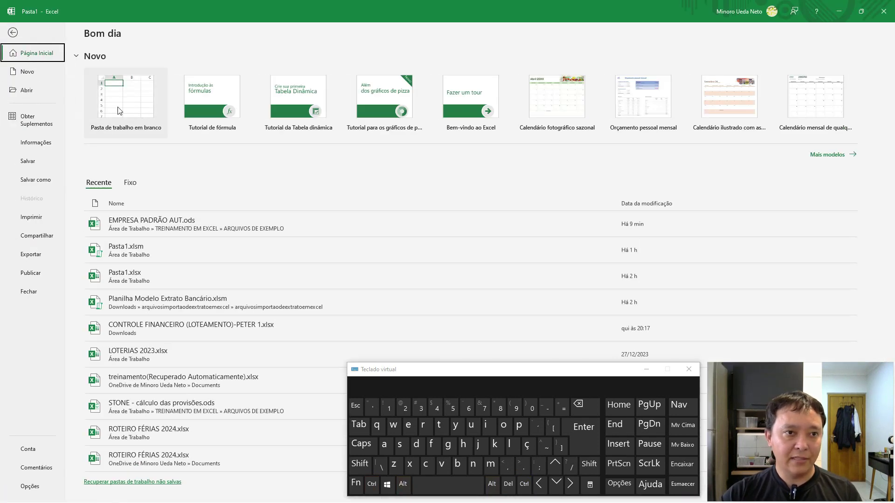
pyautogui.click(166, 131)
# - Bring up the save dialog for the Pasta1 workbook and dismiss it without saving
pyautogui.hotkey('ctrl', 's')
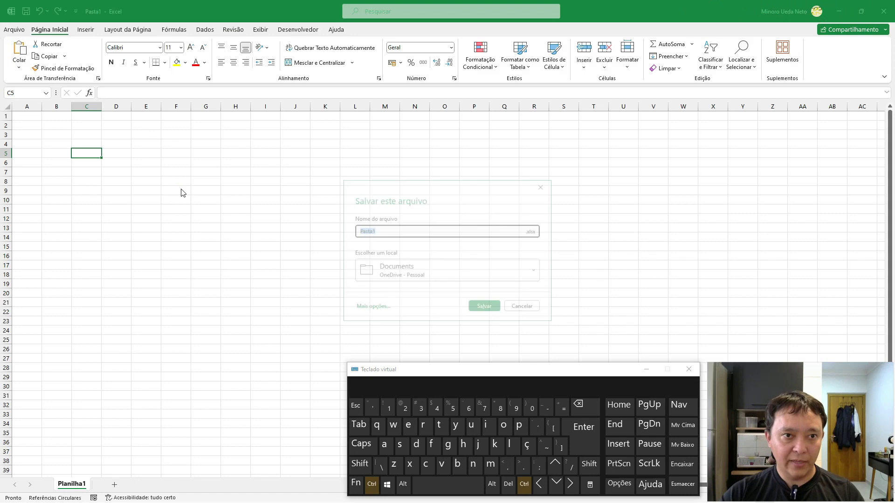
pyautogui.click(523, 307)
pyautogui.hotkey('ctrl', 's')
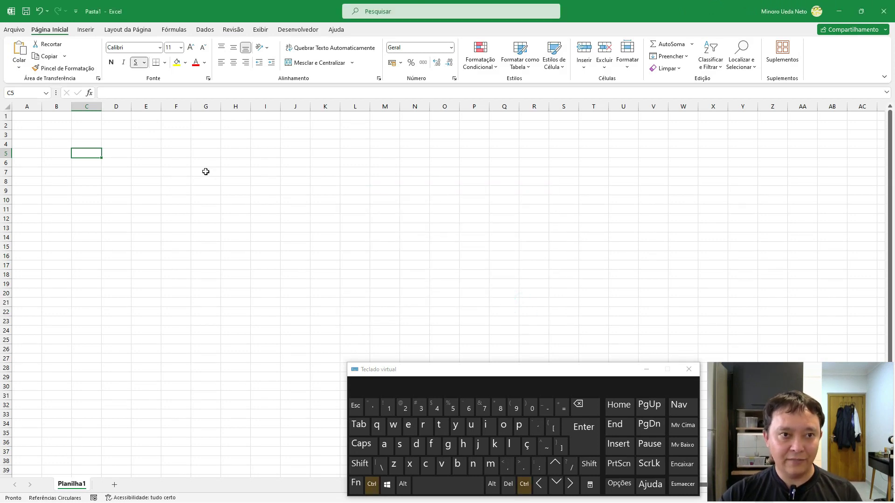
pyautogui.hotkey('ctrl', 's')
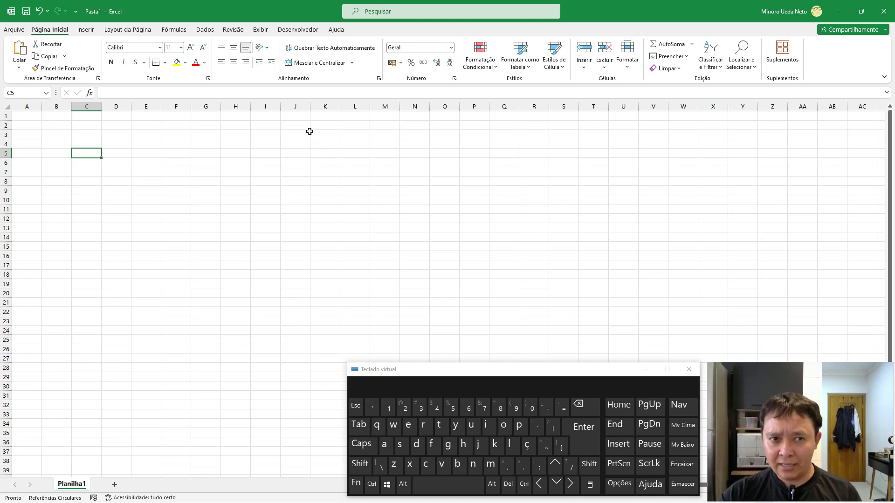
# - Switch to LibreOffice Calc, cycle forward and backward through the open windows, and return to the Pasta1 workbook in Excel
pyautogui.hotkey('alt', 'Tab')
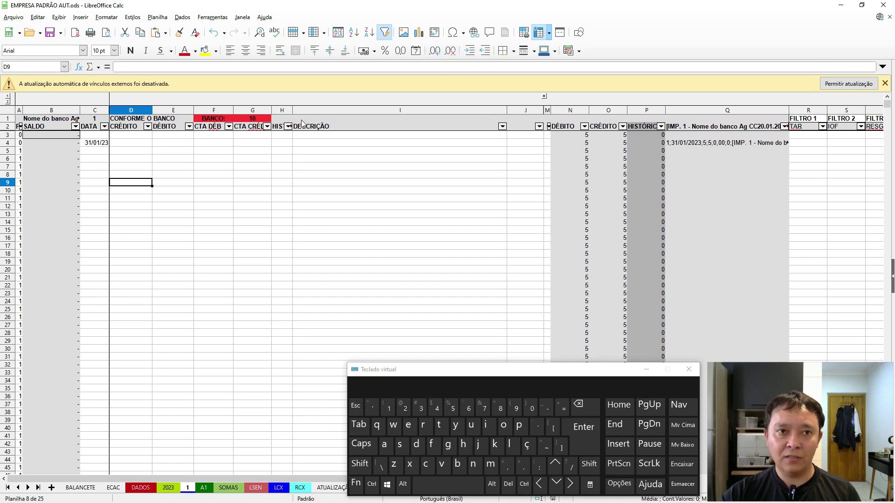
pyautogui.hotkey('alt', 'Tab')
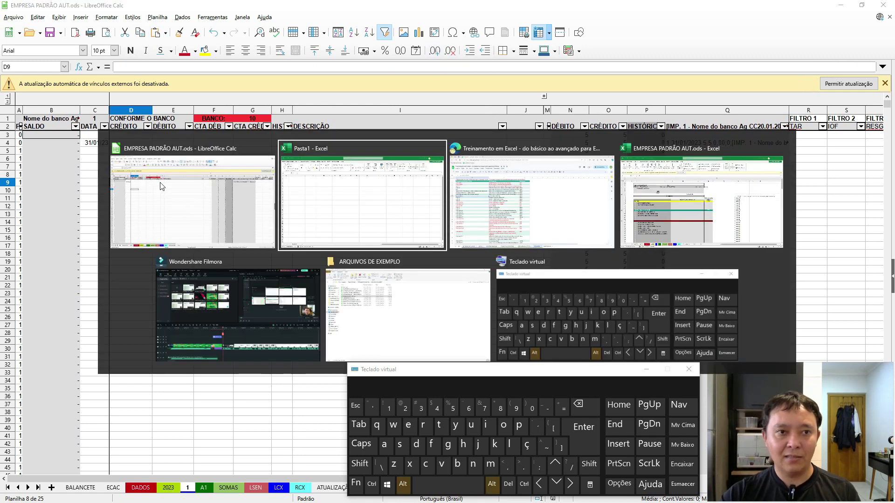
pyautogui.hotkey('alt', 'Tab')
pyautogui.hotkey('alt', 'Tab')
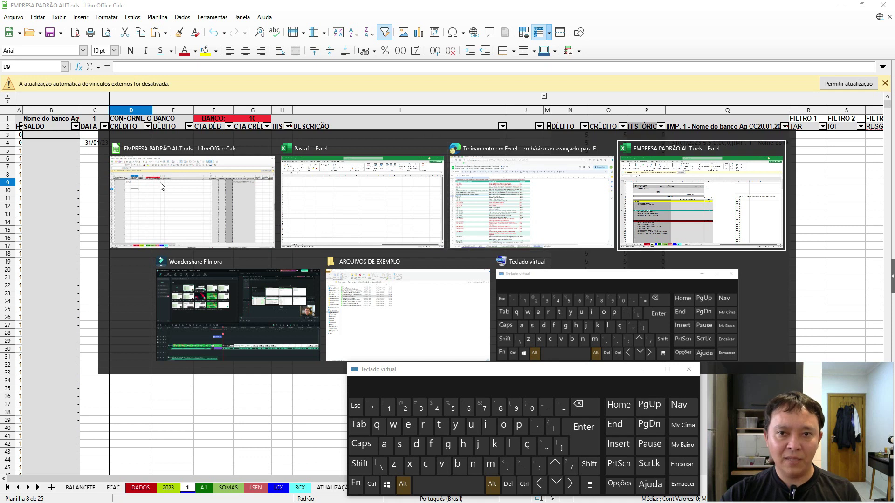
pyautogui.hotkey('alt', 'shift', 'Tab')
pyautogui.hotkey('alt', 'shift', 'Tab')
pyautogui.hotkey('alt', 'shift', 'Tab')
pyautogui.hotkey('alt', 'Tab')
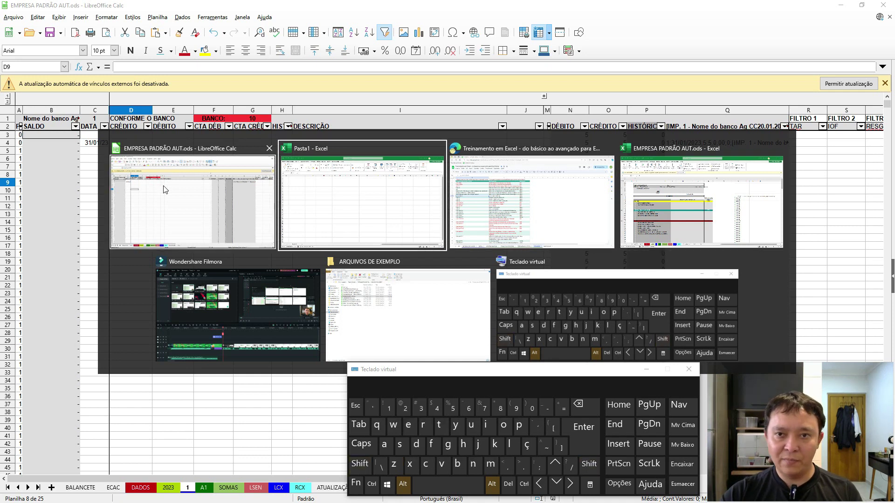
# - Enter 1 in cell B3 and apply the Number format with two decimals to it
pyautogui.click(64, 134)
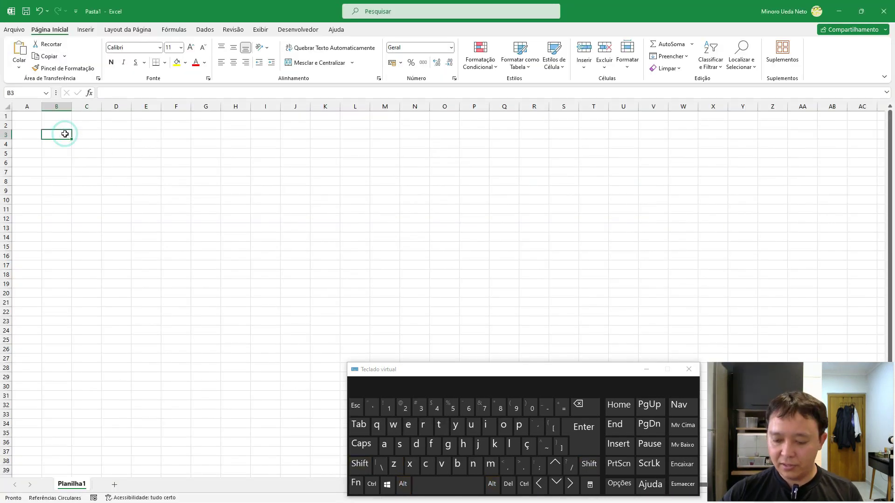
pyautogui.write('1')
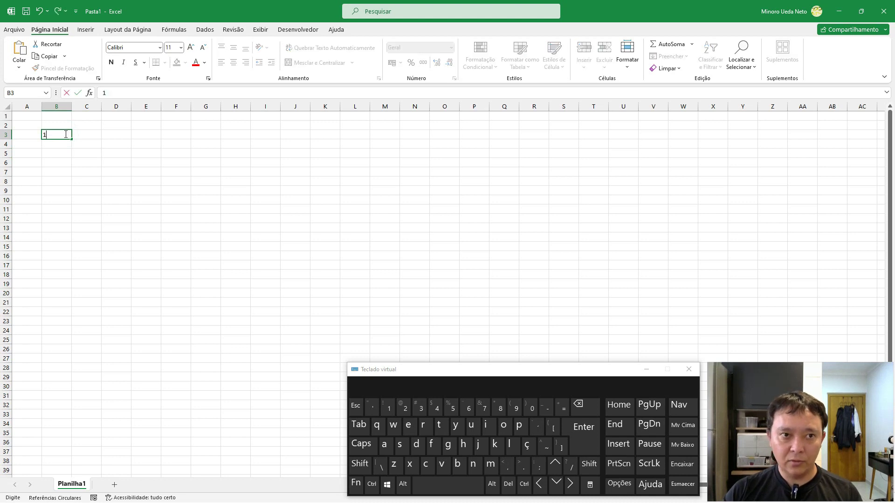
pyautogui.hotkey('ctrl', 'Return')
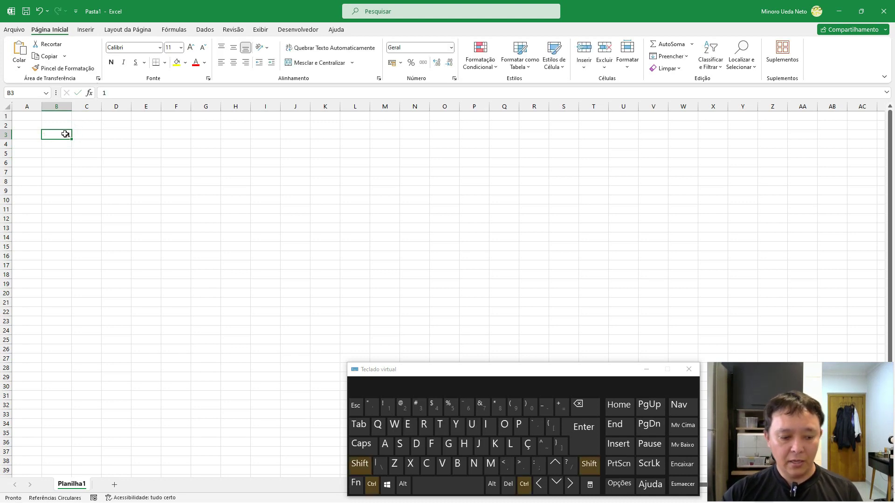
pyautogui.hotkey('ctrl', 'shift', '1')
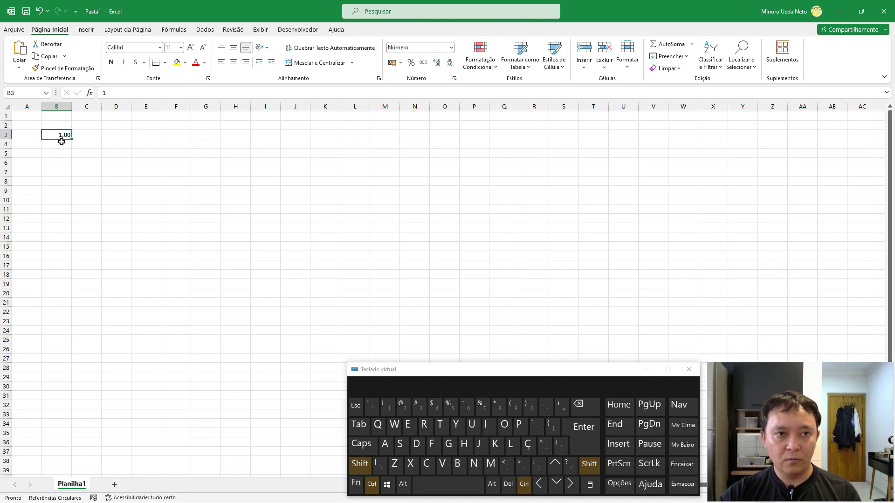
# - Replace the value in cell B3 with 1561561 and select the cell again
pyautogui.write('1561561')
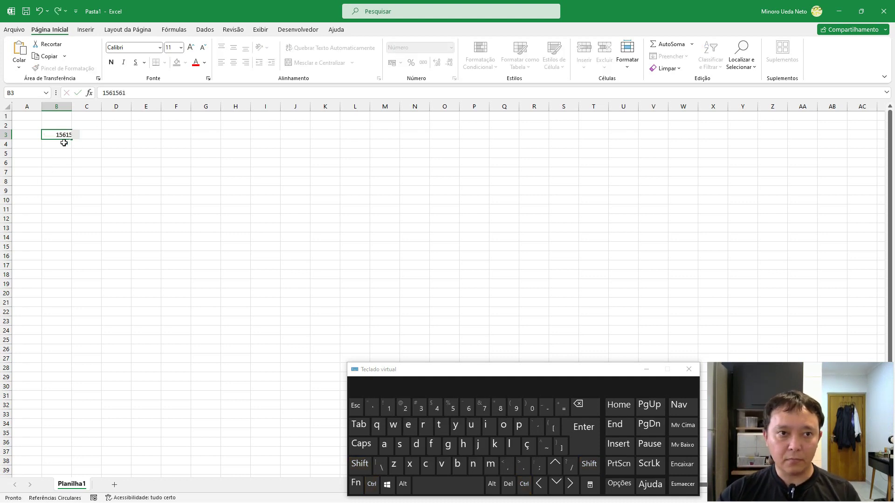
pyautogui.press('Return')
pyautogui.hotkey('shift', 'Return')
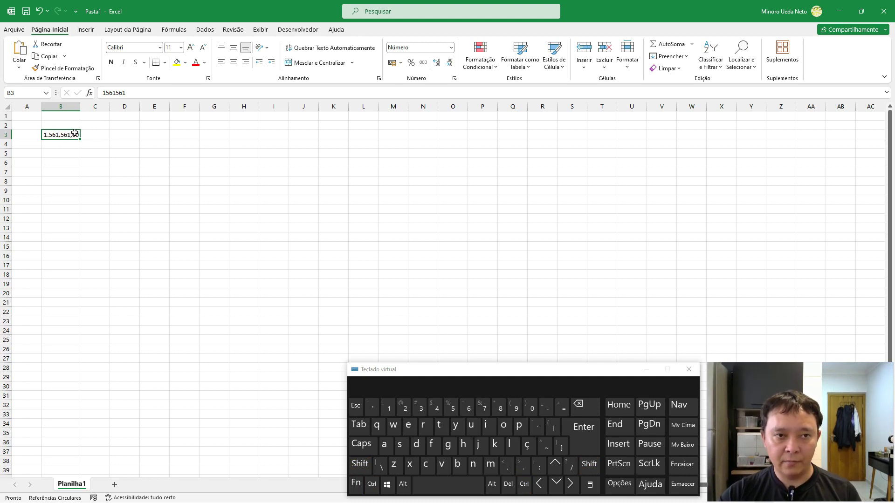
# - Apply the time, date, currency and percentage formats to cell B3, one after another
pyautogui.hotkey('ctrl', 'shift', '2')
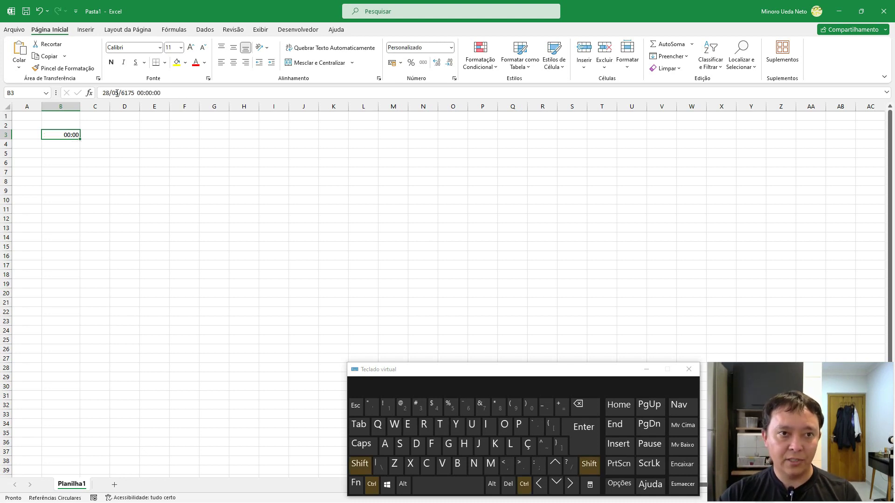
pyautogui.hotkey('ctrl', 'shift', '3')
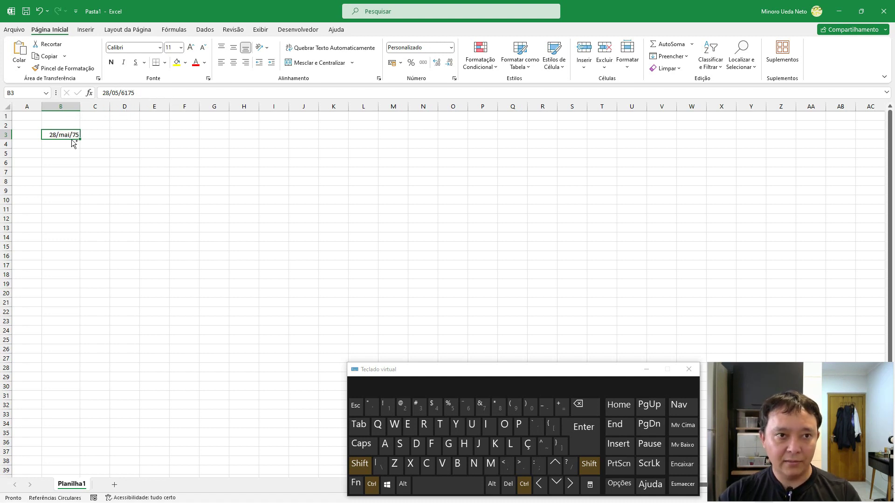
pyautogui.hotkey('ctrl', 'shift', '4')
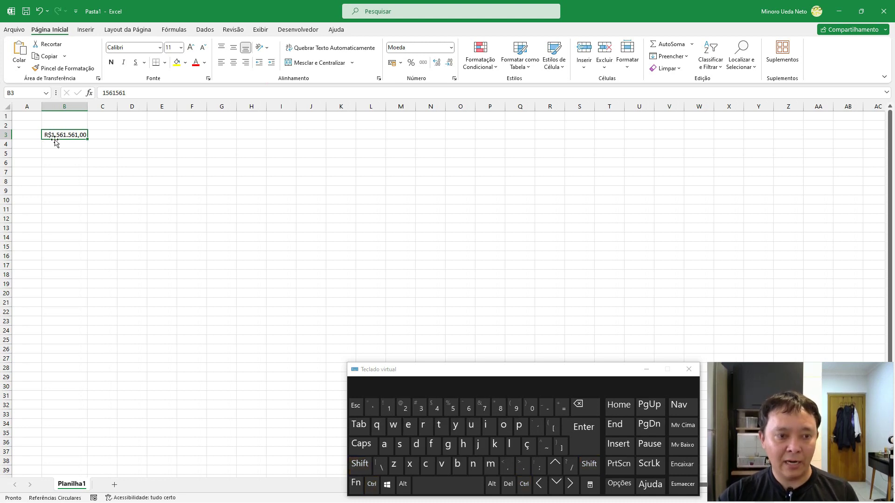
pyautogui.hotkey('ctrl', 'shift', '5')
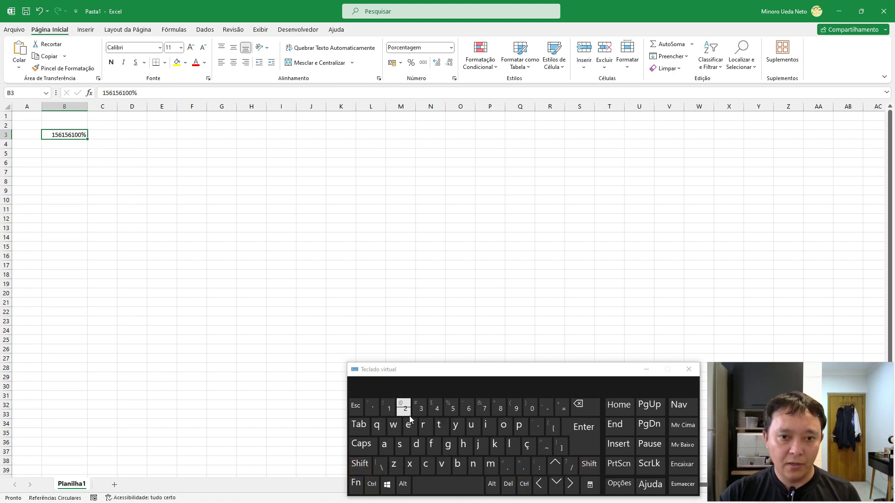
pyautogui.click(448, 410)
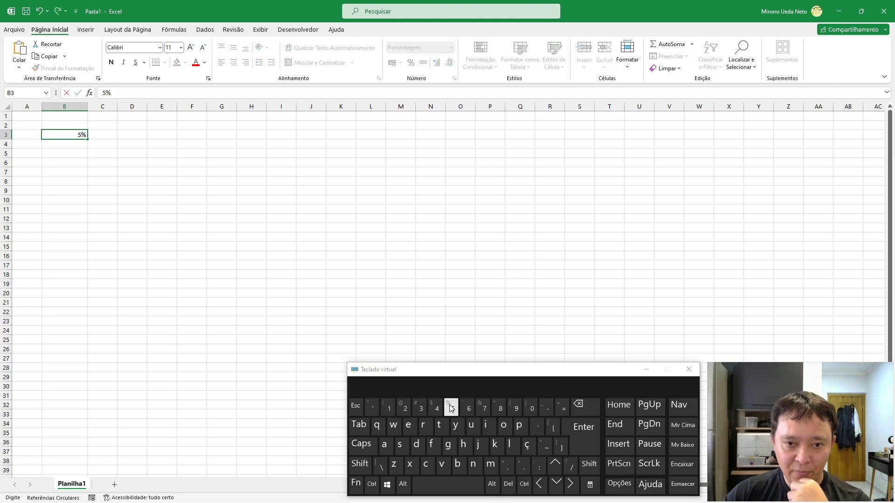
pyautogui.click(434, 409)
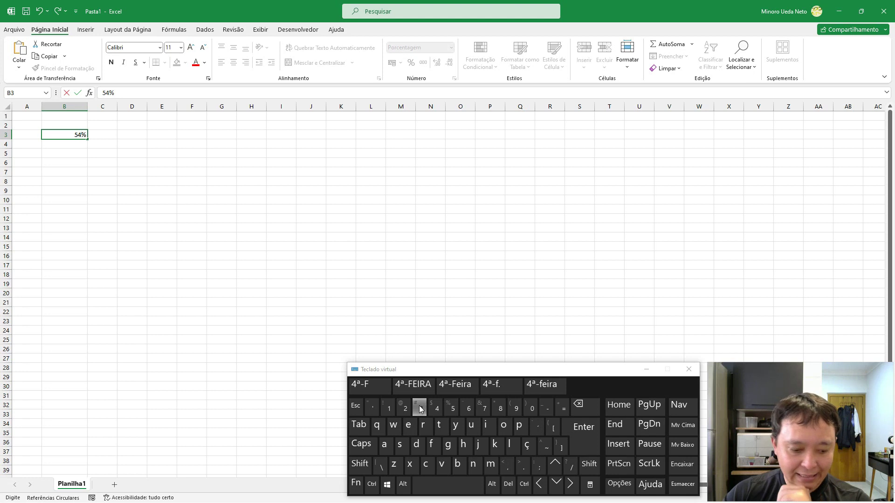
pyautogui.click(420, 409)
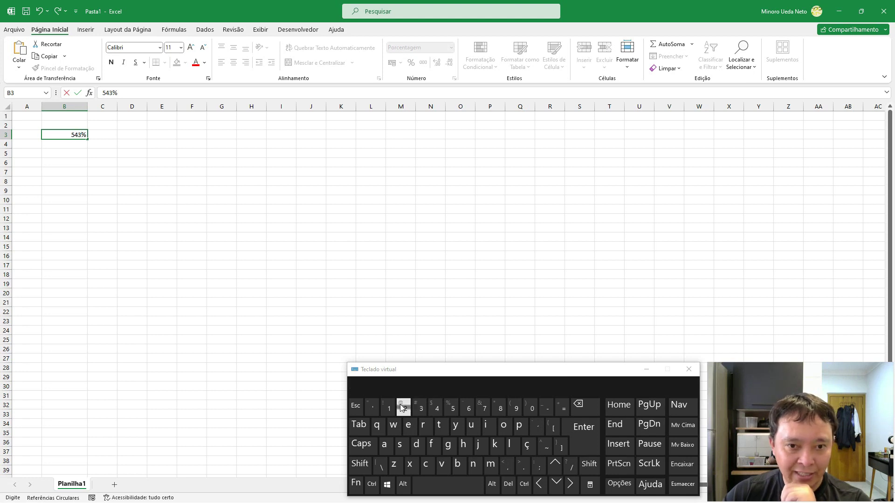
pyautogui.click(403, 408)
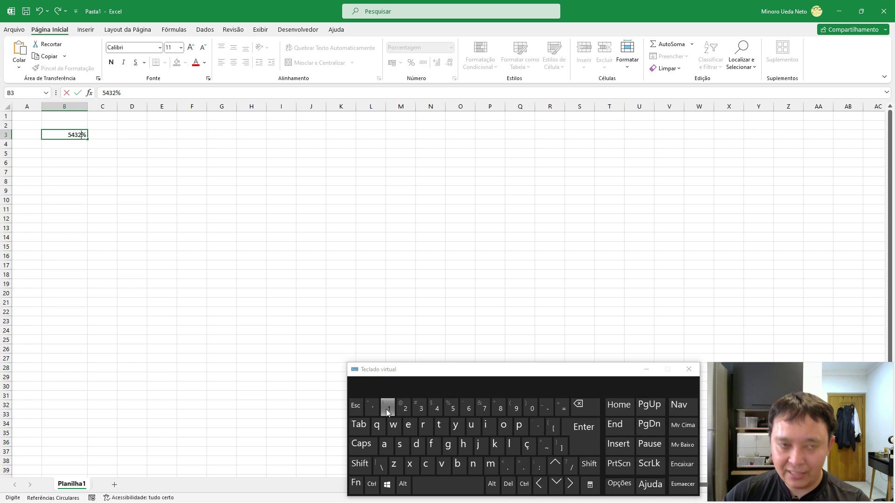
pyautogui.press('Escape')
# - Run cell B3 through the number, time, date and currency formats again, ending on percentage
pyautogui.hotkey('ctrl', 'shift', '1')
pyautogui.hotkey('ctrl', 'shift', '2')
pyautogui.hotkey('ctrl', 'shift', '3')
pyautogui.hotkey('ctrl', 'shift', '4')
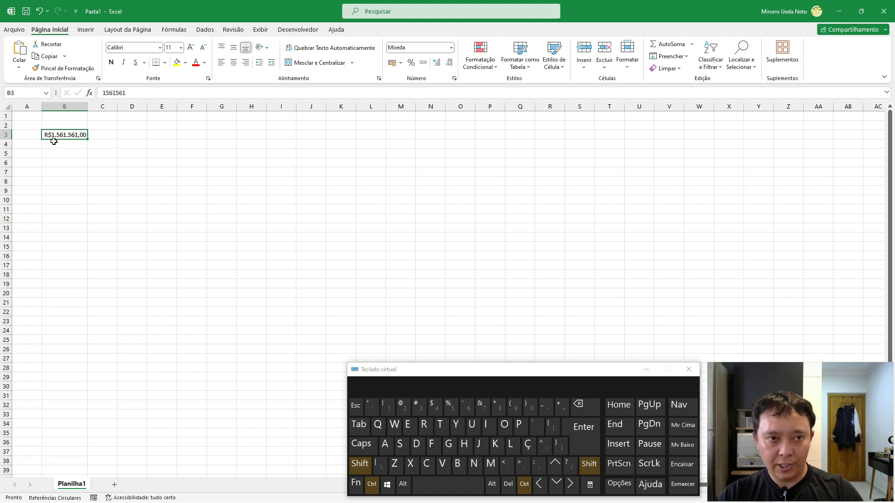
pyautogui.hotkey('ctrl', 'shift', '5')
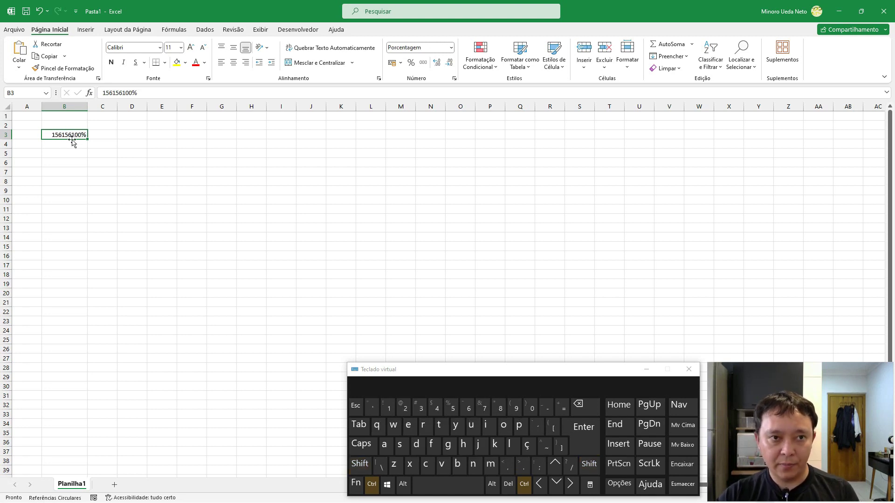
# - Switch to LibreOffice Calc and format cell C4 in turn as number, scientific, date, currency and percentage, ending on the general format
pyautogui.hotkey('alt', 'Tab')
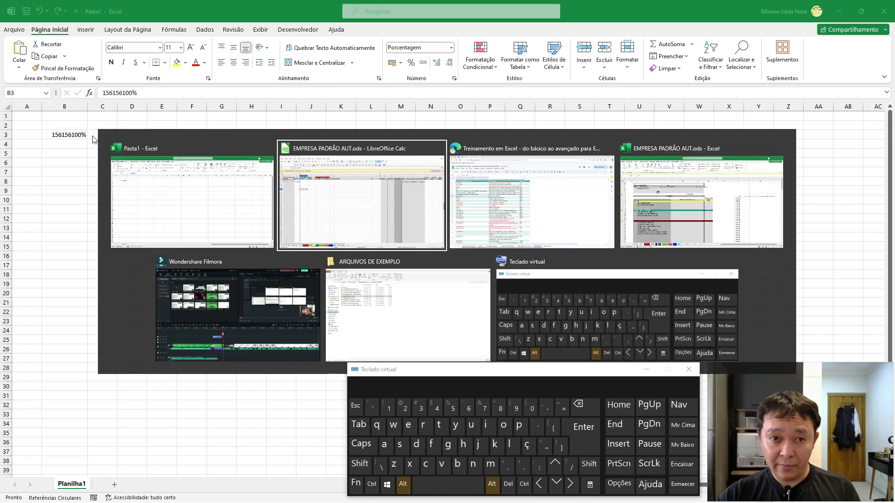
pyautogui.hotkey('alt', 'Tab')
pyautogui.click(103, 143)
pyautogui.hotkey('ctrl', 'shift', '1')
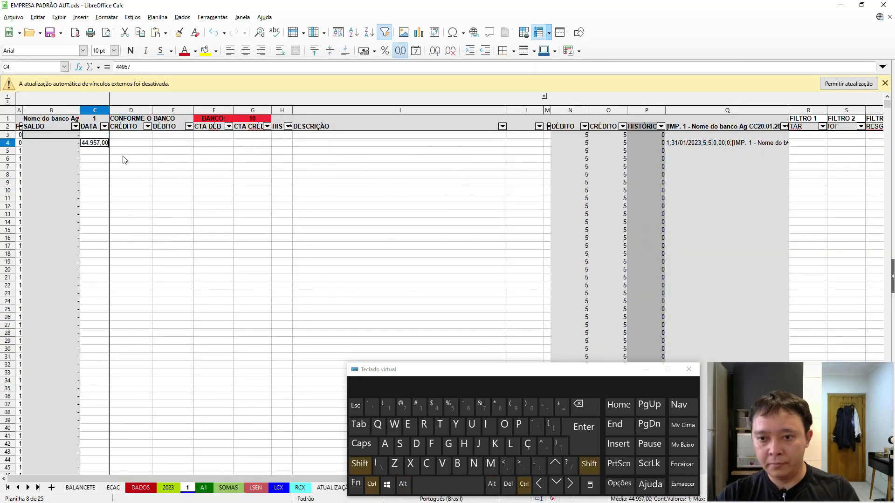
pyautogui.hotkey('ctrl', 'shift', '2')
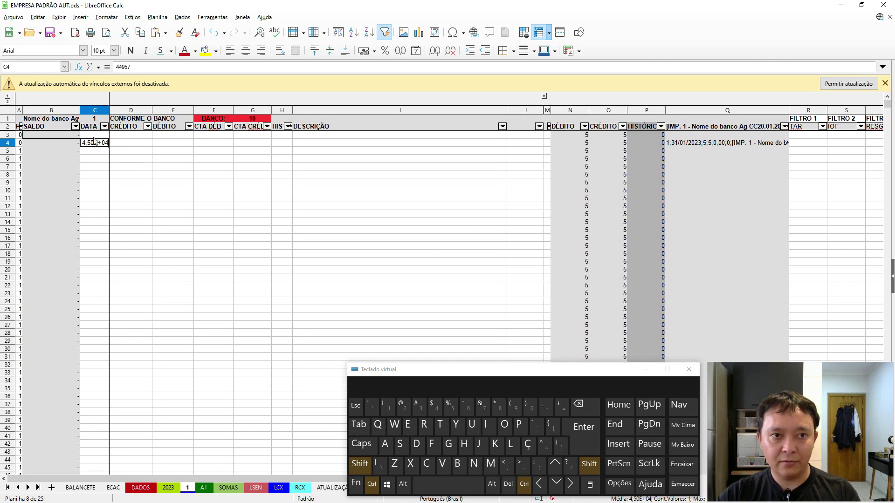
pyautogui.hotkey('ctrl', 'shift', '3')
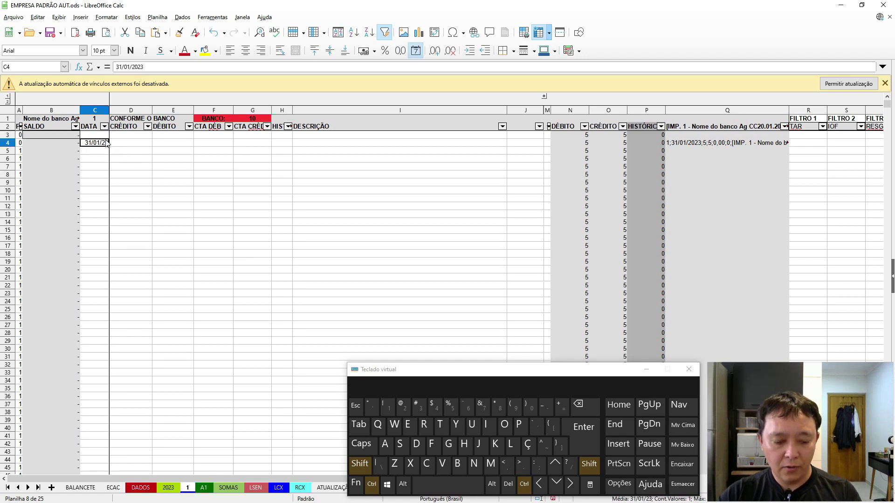
pyautogui.hotkey('ctrl', 'shift', '4')
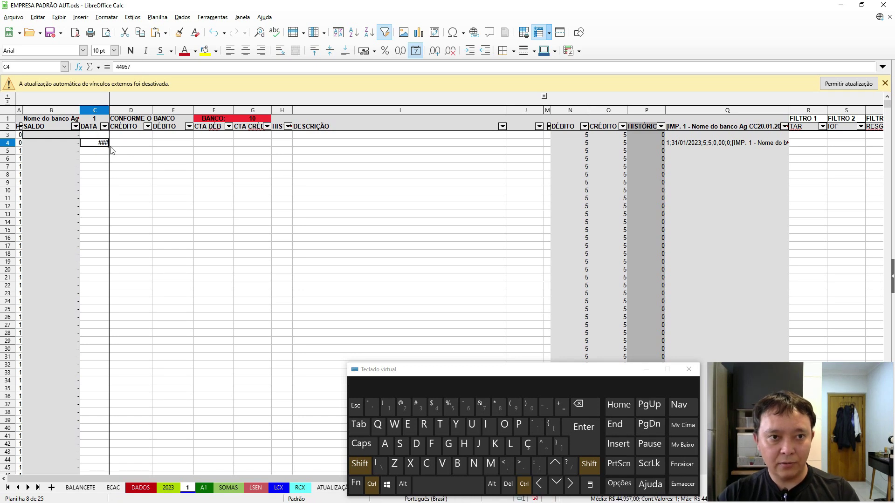
pyautogui.hotkey('ctrl', 'shift', '5')
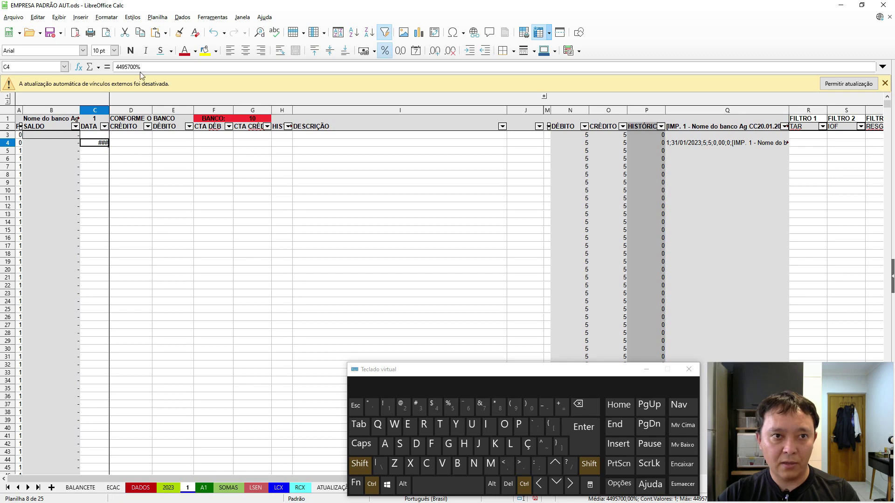
pyautogui.hotkey('ctrl', 'shift', '1')
pyautogui.hotkey('ctrl', 'shift', '6')
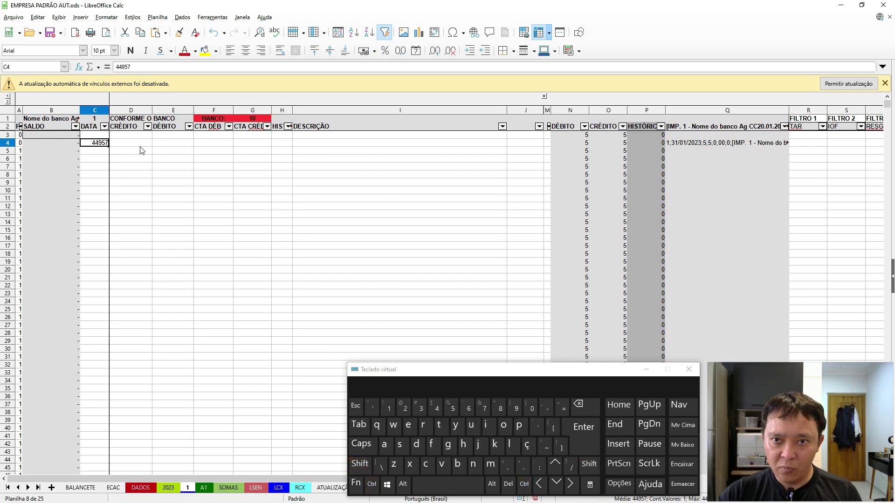
# - Close the external links update notice and clear the content of cell C4
pyautogui.click(885, 83)
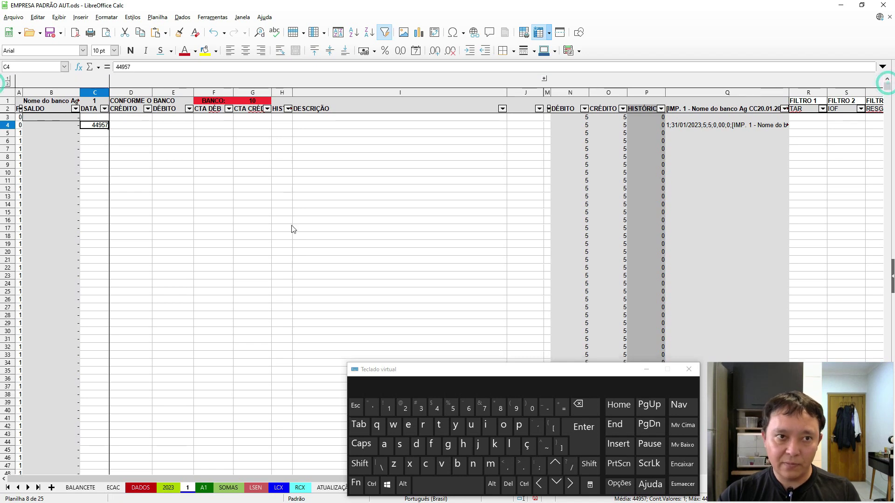
pyautogui.click(93, 126)
pyautogui.press('Delete')
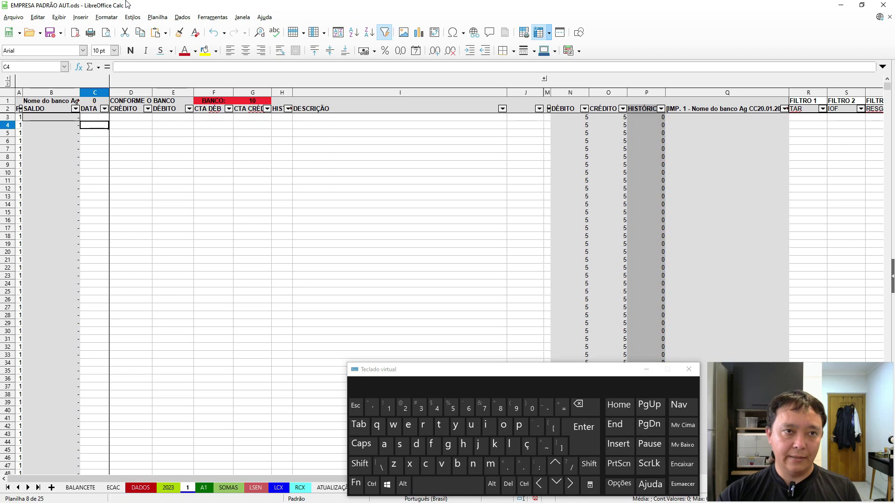
# - Switch to the Treinamento em Excel spreadsheet in the browser and review the shortcuts for copying and pasting formatting
pyautogui.hotkey('alt', 'Tab')
pyautogui.hotkey('alt', 'Tab')
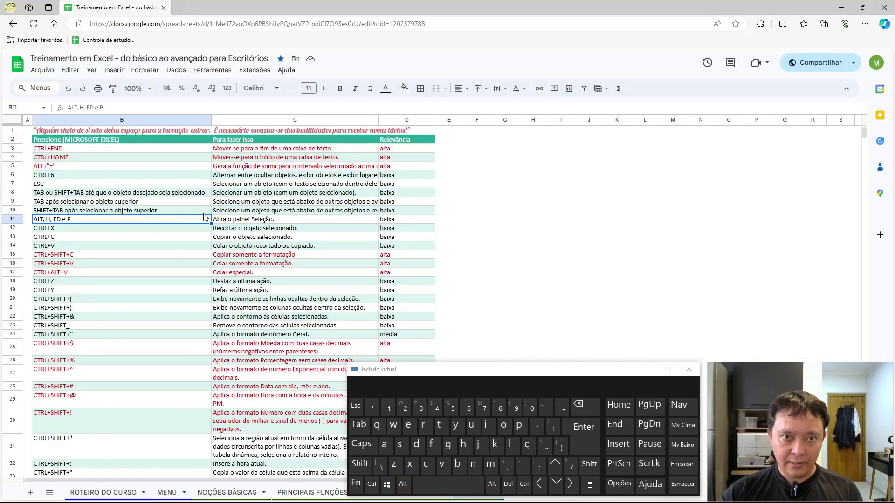
pyautogui.scroll(-2, 186, 235)
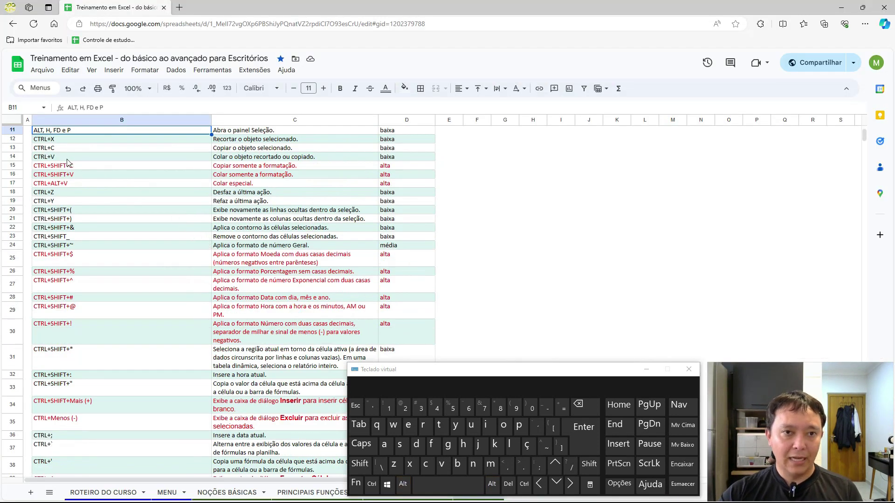
# - Back in LibreOffice Calc, paste C4 into C5 with Paste Special, using numbers, text, and dates and times only
pyautogui.hotkey('alt', 'Tab')
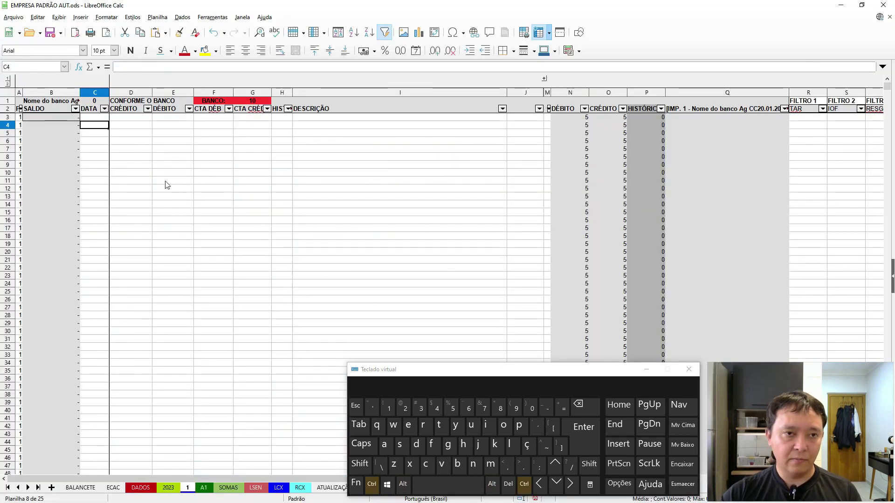
pyautogui.click(101, 132)
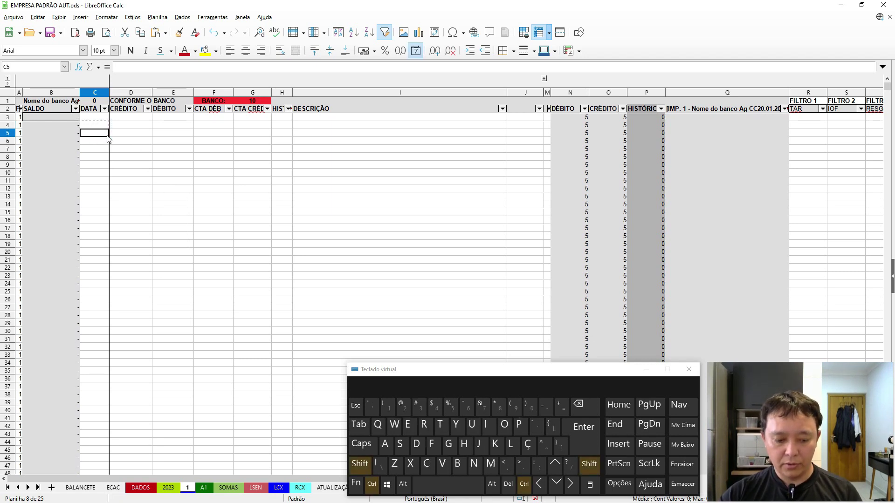
pyautogui.hotkey('ctrl', 'shift', 'v')
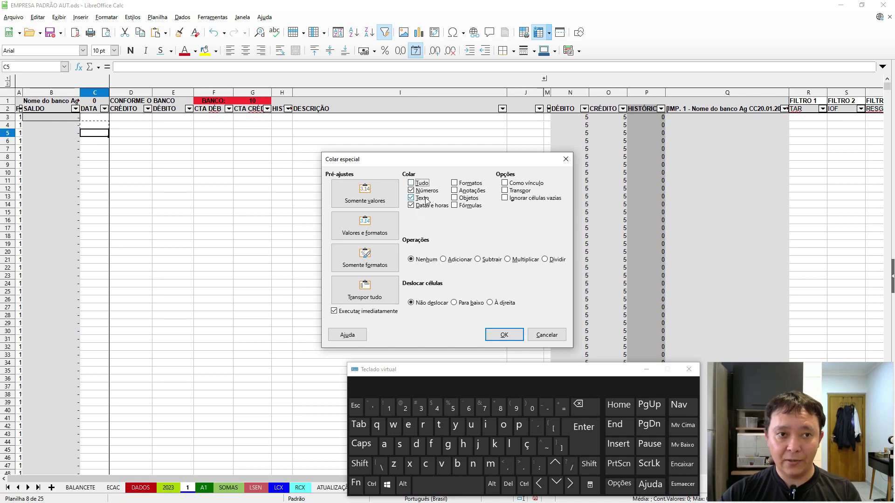
pyautogui.press('Return')
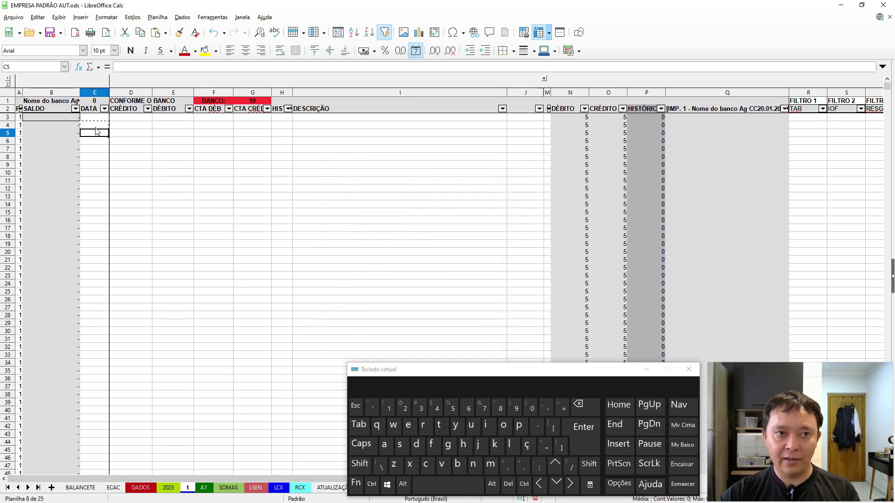
# - Switch to the Pasta1 workbook in Excel and paste B3 into B5 with Paste Special, using values only
pyautogui.hotkey('alt', 'Tab')
pyautogui.hotkey('alt', 'Tab')
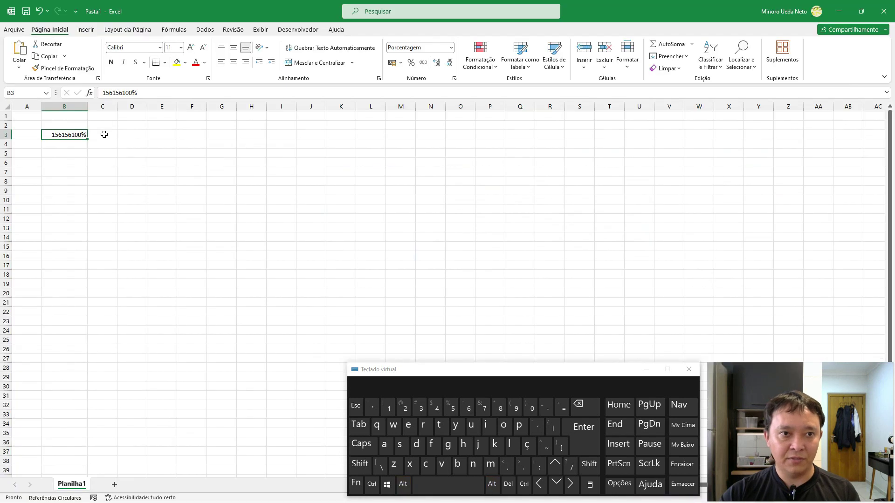
pyautogui.hotkey('ctrl', 'c')
pyautogui.press('Down')
pyautogui.press('Down')
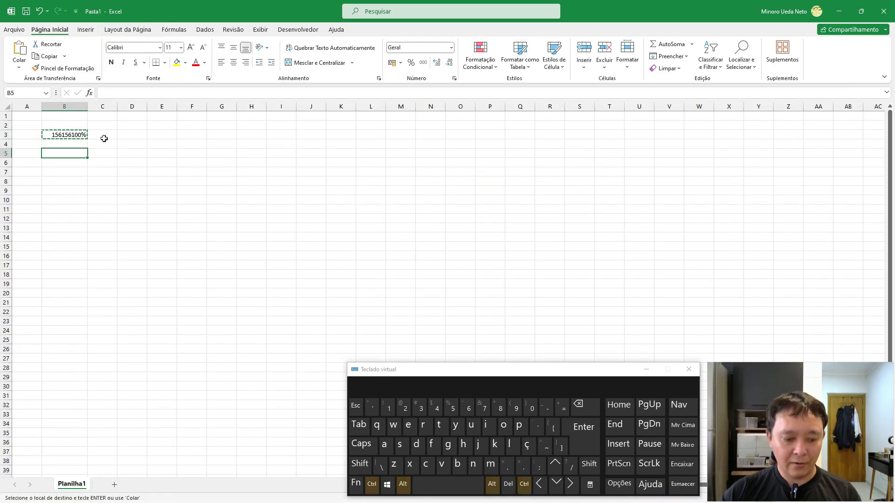
pyautogui.hotkey('ctrl', 'alt', 'v')
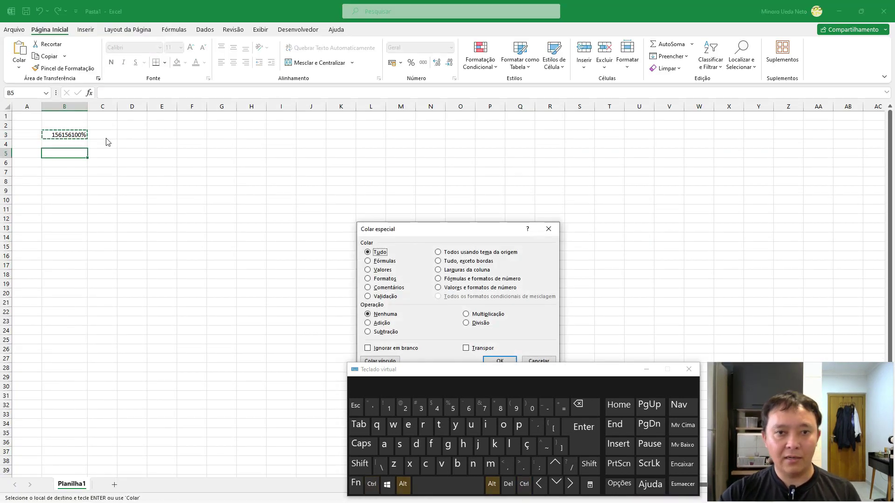
pyautogui.moveTo(378, 229); pyautogui.dragTo(194, 164)
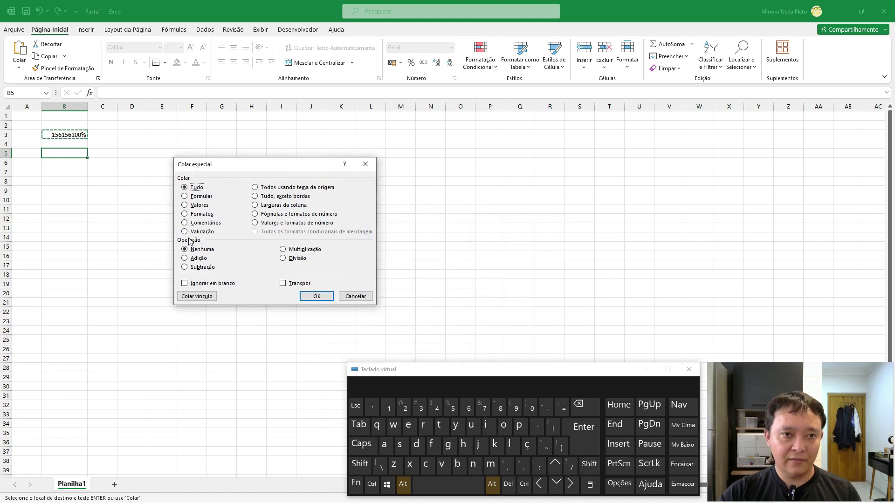
pyautogui.click(193, 205)
pyautogui.click(311, 296)
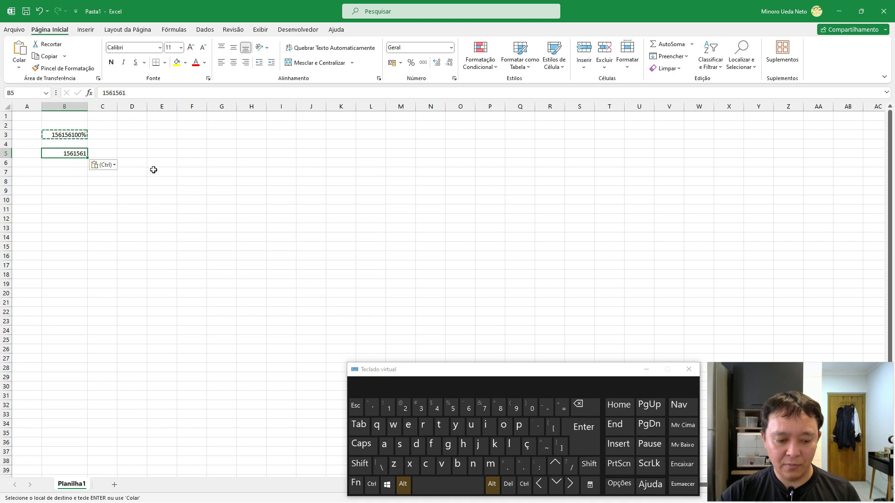
# - Switch to the Treinamento em Excel spreadsheet in the browser and review the shortcuts for inserting and deleting cells
pyautogui.hotkey('alt', 'Tab')
pyautogui.hotkey('alt', 'Tab')
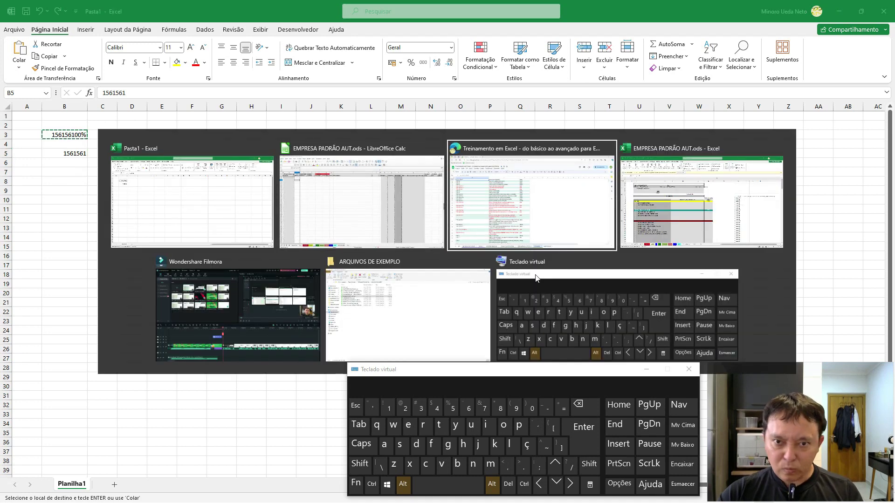
pyautogui.scroll(-5, 296, 289)
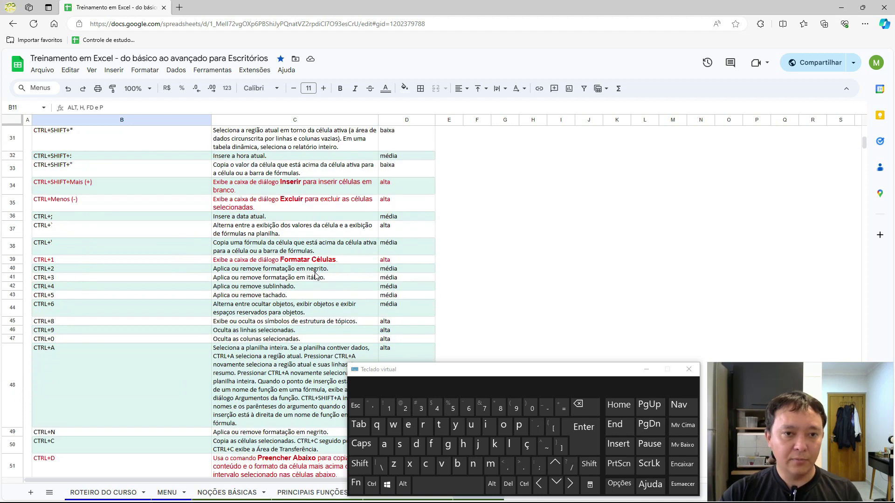
# - Return to the Pasta1 workbook in Excel, delete the whole of row 5 and undo the deletion
pyautogui.hotkey('alt', 'Tab')
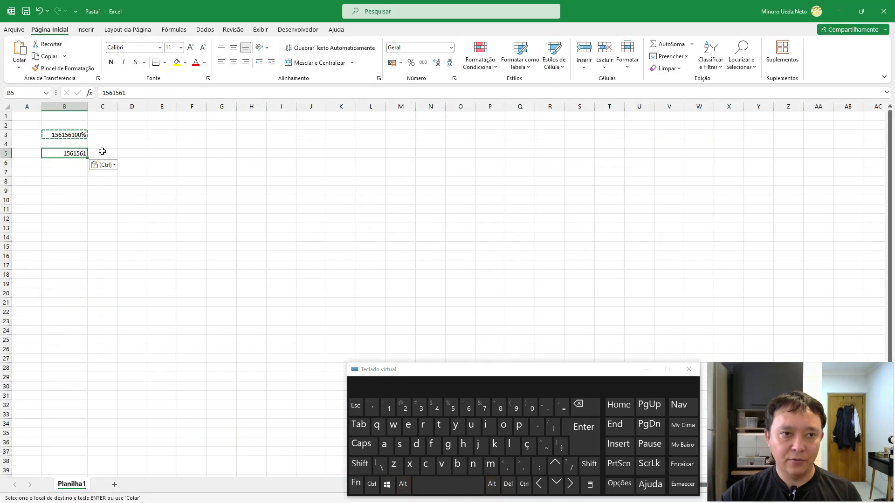
pyautogui.hotkey('shift', 'space')
pyautogui.hotkey('ctrl', '-')
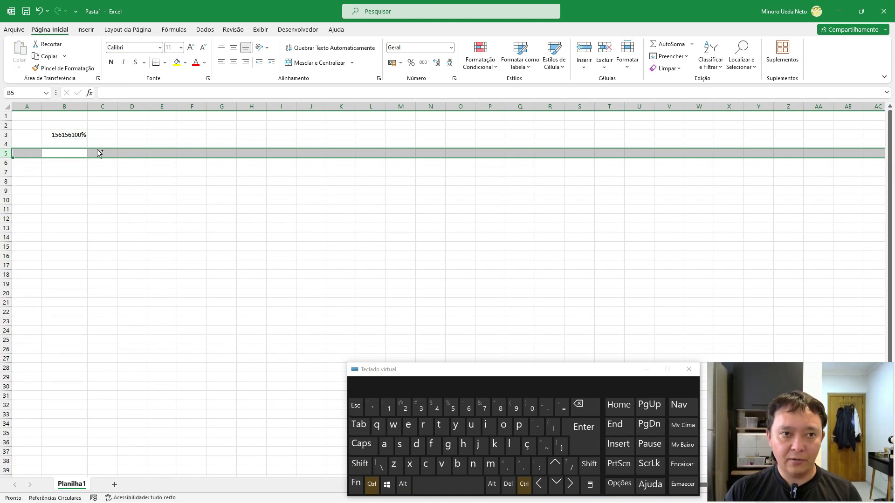
pyautogui.hotkey('ctrl', 'z')
# - Insert five blank rows above the value in row 5 and dismiss the circular reference warning
pyautogui.hotkey('ctrl', '+')
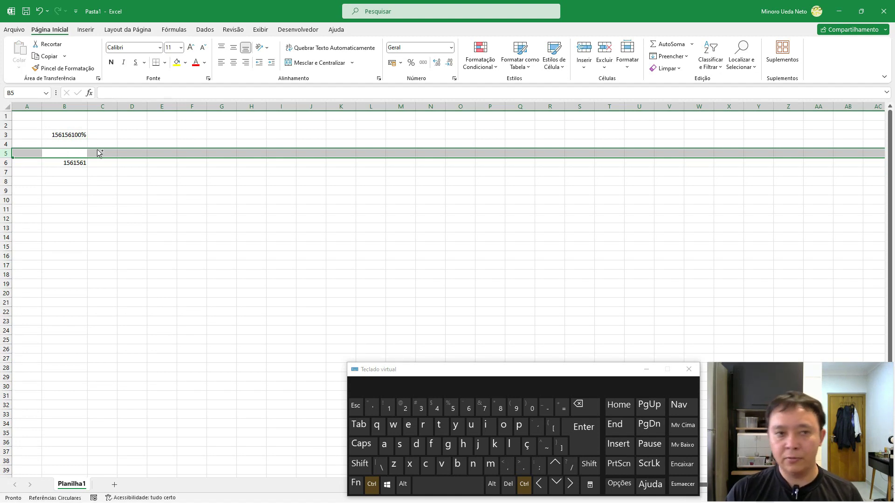
pyautogui.hotkey('ctrl', '+')
pyautogui.hotkey('ctrl', '+')
pyautogui.hotkey('ctrl', '+')
pyautogui.hotkey('ctrl', '+')
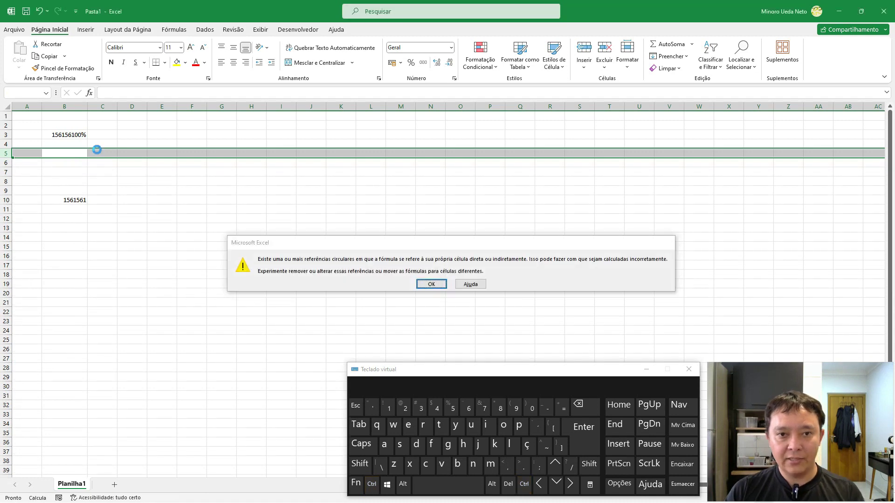
pyautogui.press('Return')
# - Delete the whole of column B, dismiss the circular reference warnings and select cell C3
pyautogui.press('Up')
pyautogui.press('Up')
pyautogui.press('Up')
pyautogui.press('Down')
pyautogui.hotkey('ctrl', 'space')
pyautogui.hotkey('ctrl', '-')
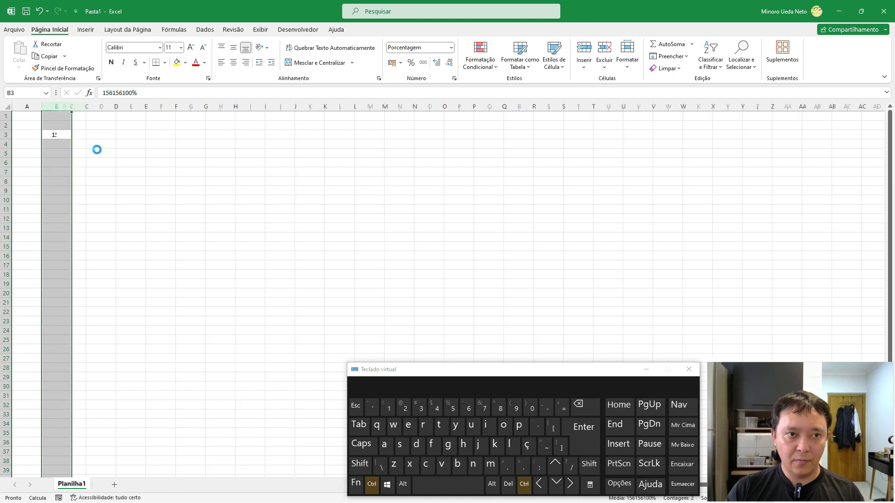
pyautogui.press('Return')
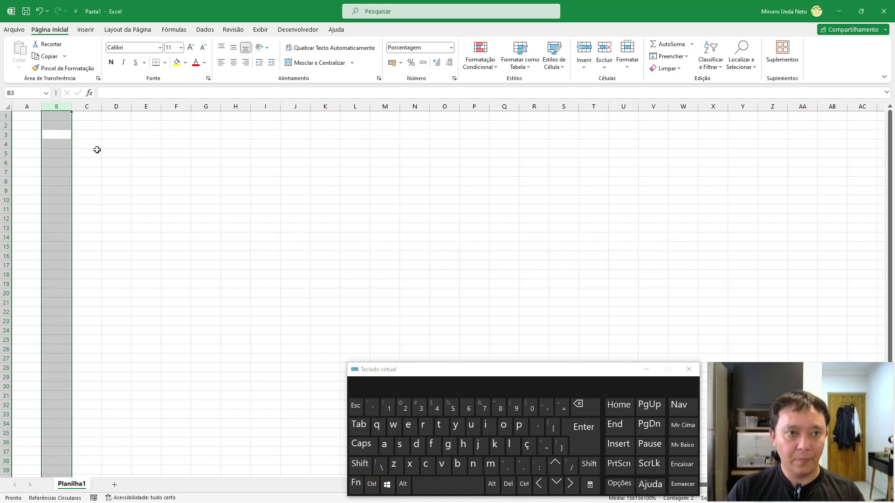
pyautogui.press('Return')
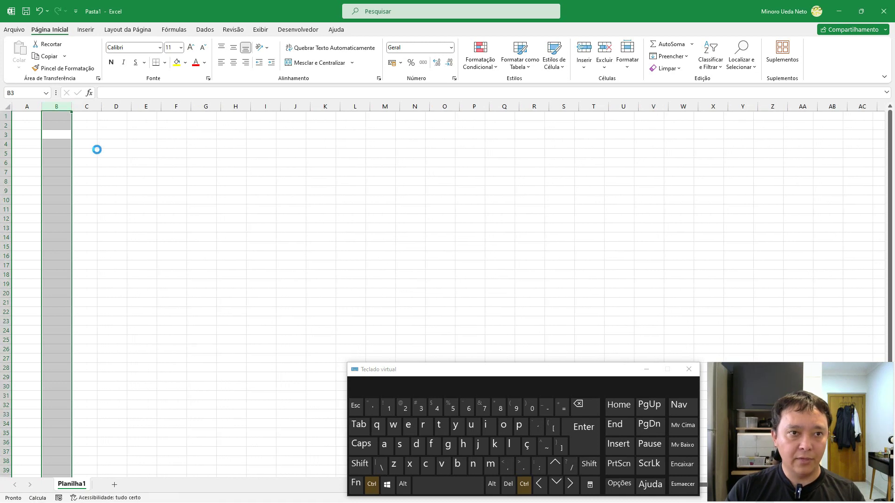
pyautogui.press('Return')
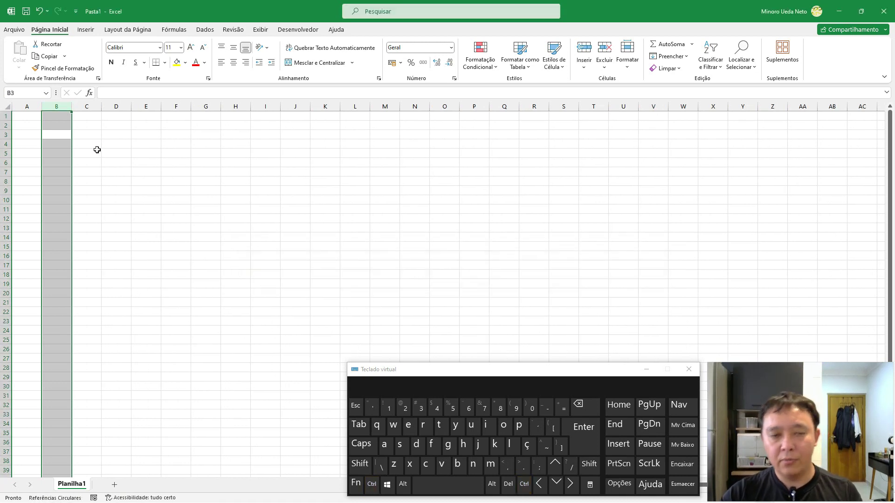
pyautogui.click(87, 135)
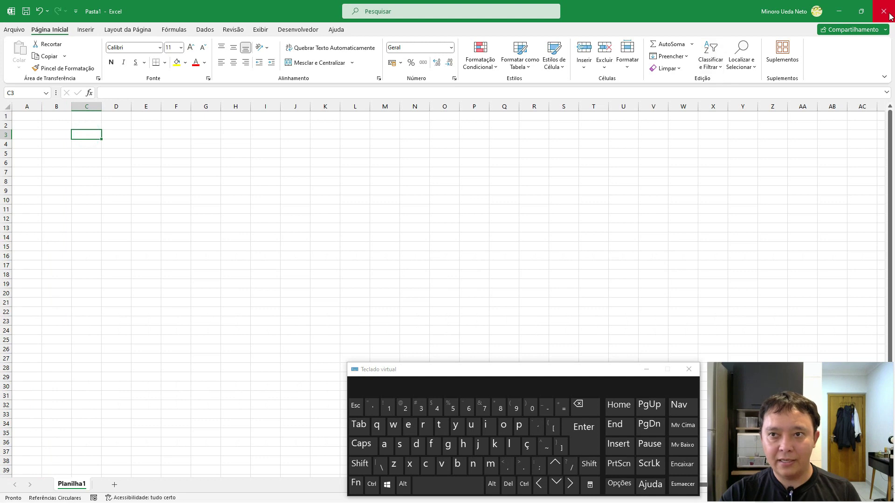
# - Review the find and replace shortcuts in the Treinamento em Excel spreadsheet in the browser and return to Excel
pyautogui.hotkey('alt', 'Tab')
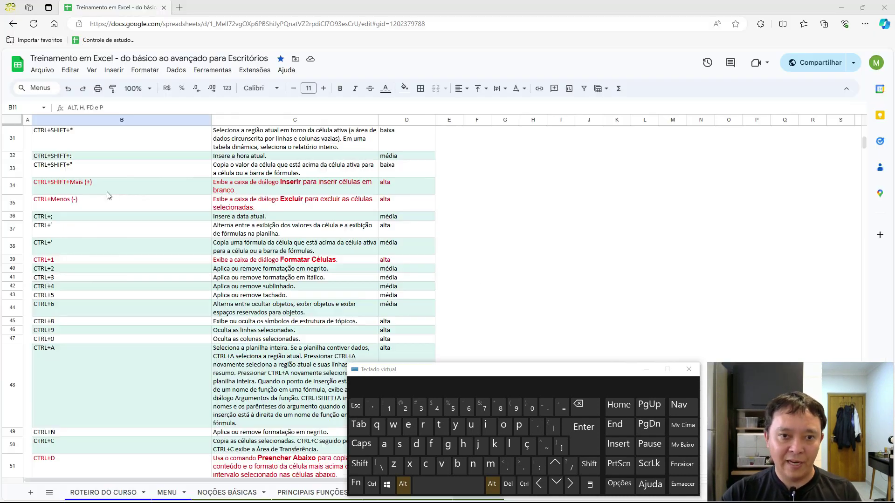
pyautogui.scroll(-8, 226, 244)
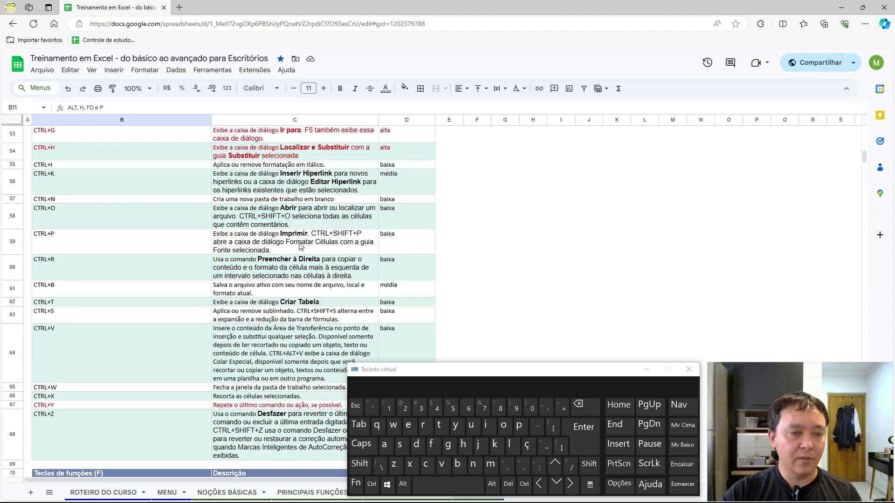
pyautogui.hotkey('alt', 'Tab')
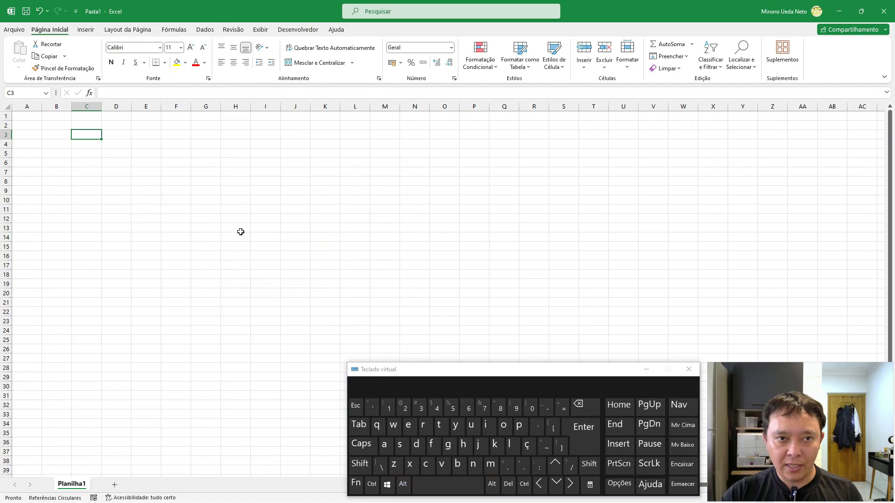
pyautogui.hotkey('alt', 'Tab')
pyautogui.press('Tab')
pyautogui.click(136, 180)
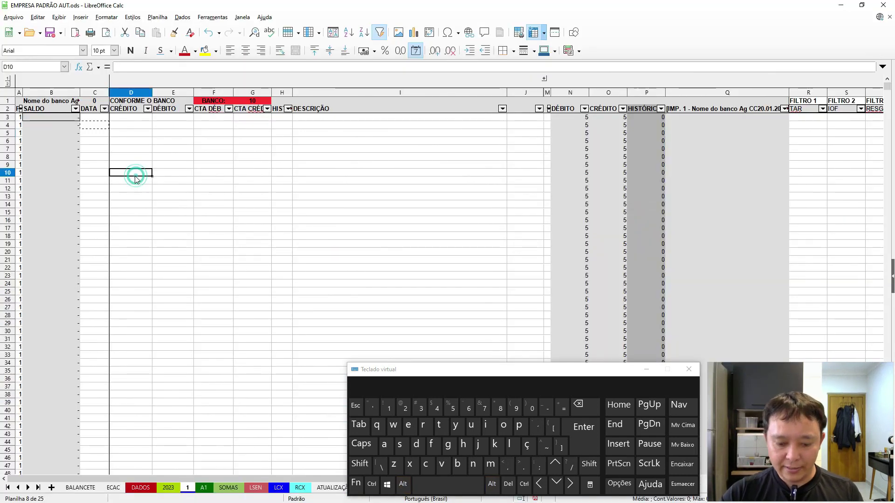
pyautogui.hotkey('alt', 'Tab')
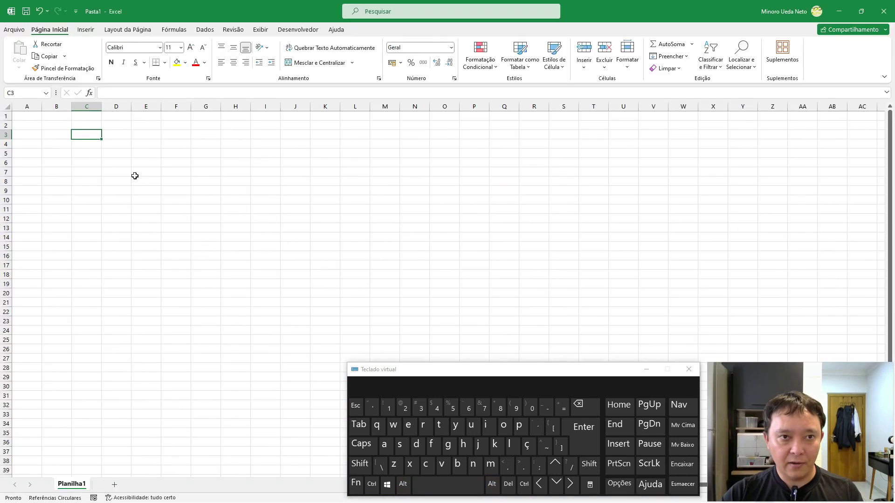
# - From cell D3, open Find and Replace, compare its Localizar and Substituir options, and close it
pyautogui.click(114, 132)
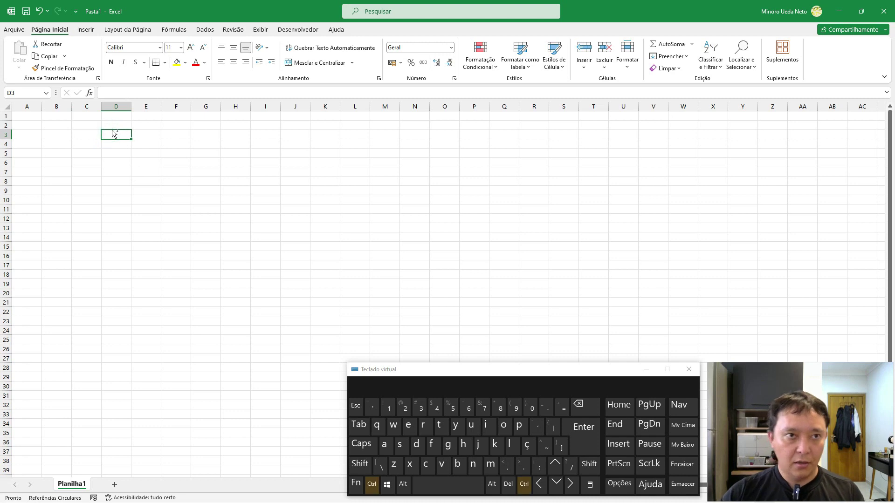
pyautogui.hotkey('ctrl', 'f')
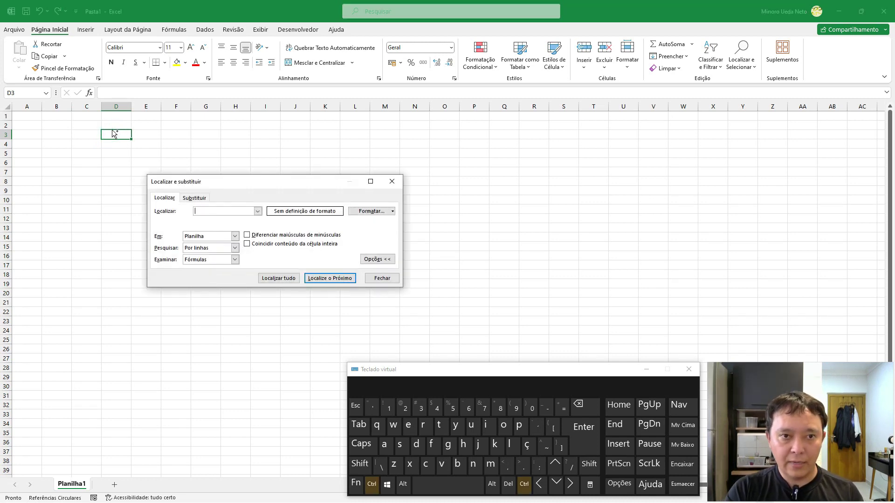
pyautogui.click(196, 196)
pyautogui.click(164, 198)
pyautogui.click(189, 197)
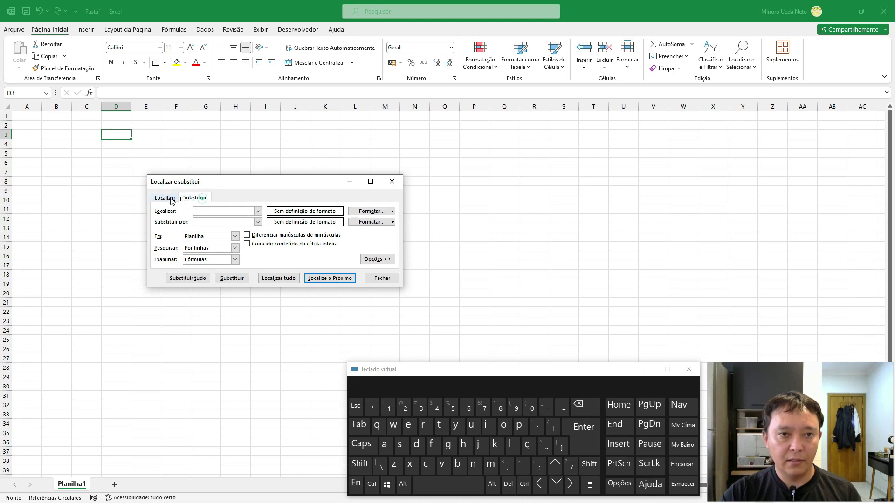
pyautogui.click(163, 198)
pyautogui.click(196, 198)
pyautogui.click(169, 199)
pyautogui.click(194, 199)
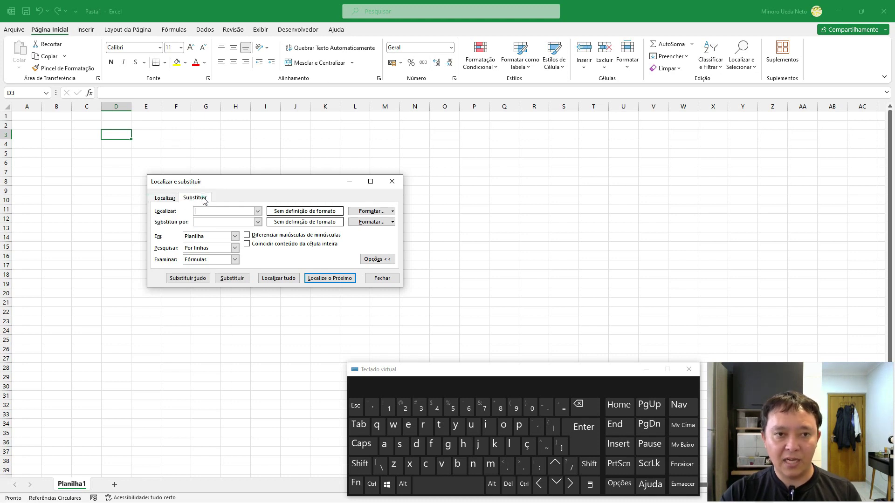
pyautogui.press('Escape')
# - Switch to LibreOffice Calc, show and hide the find bar, and view the Find and Replace dialog from cell F11
pyautogui.hotkey('alt', 'Tab')
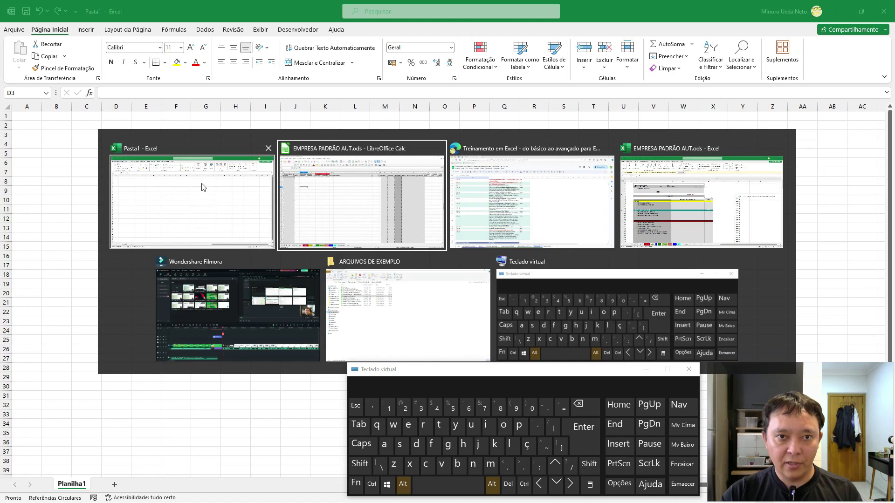
pyautogui.hotkey('ctrl', 'f')
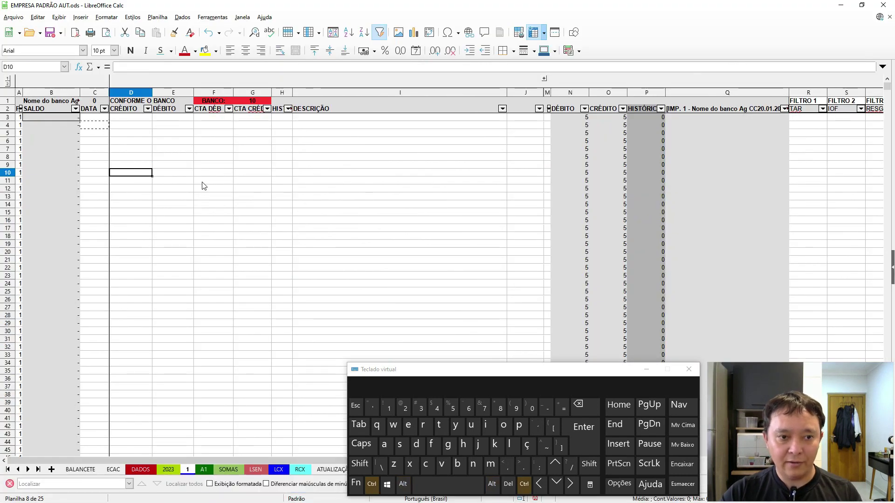
pyautogui.hotkey('ctrl', 'f')
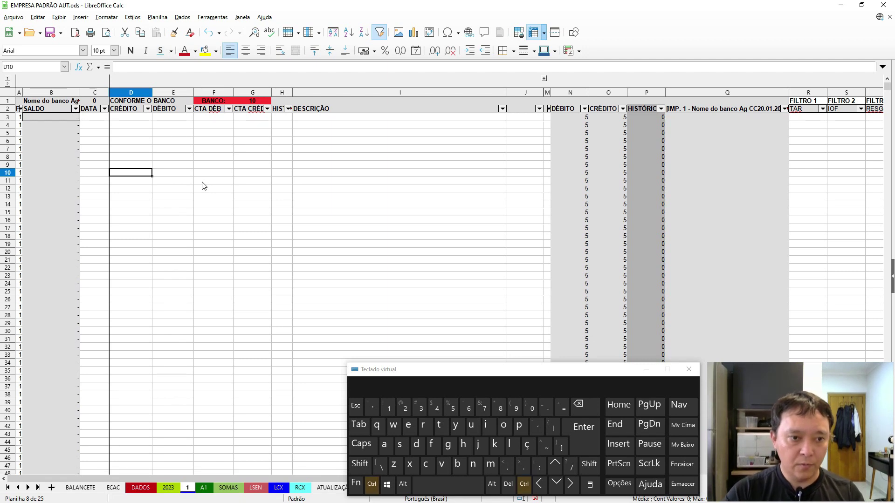
pyautogui.click(196, 182)
pyautogui.hotkey('ctrl', 'h')
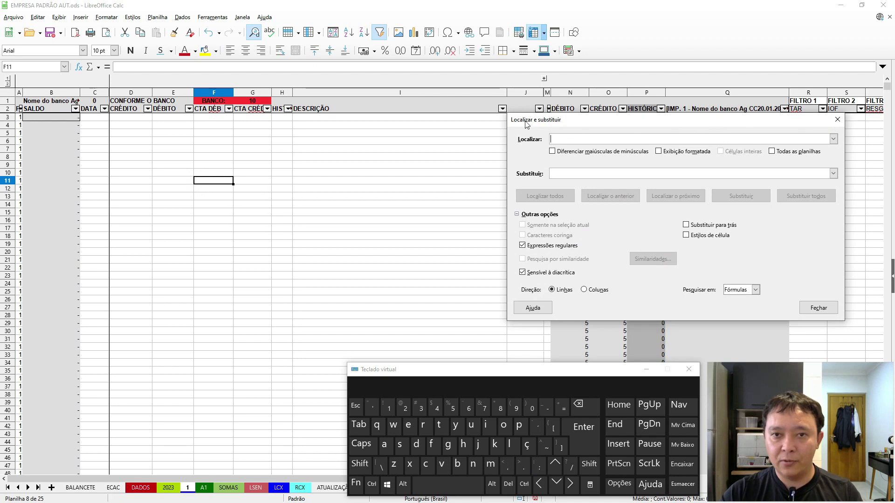
pyautogui.click(837, 120)
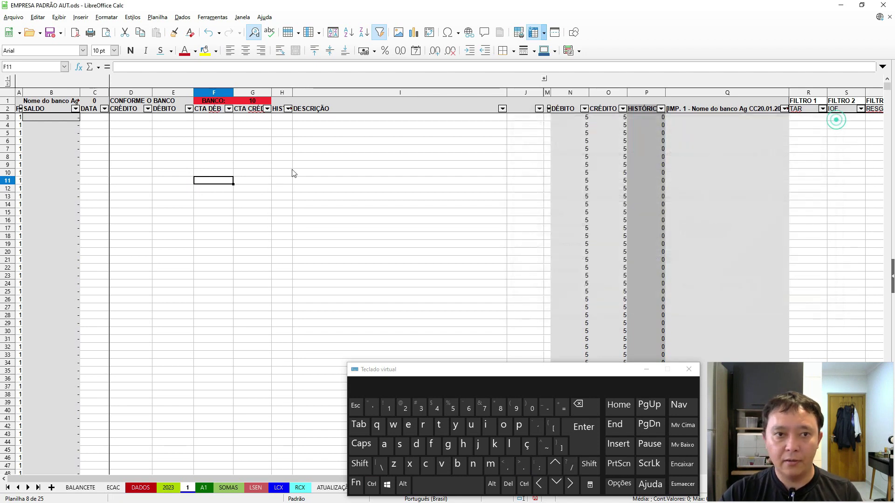
# - From cell C9, bring up Find and Replace once more, compare it with the find bar, and close both
pyautogui.click(184, 174)
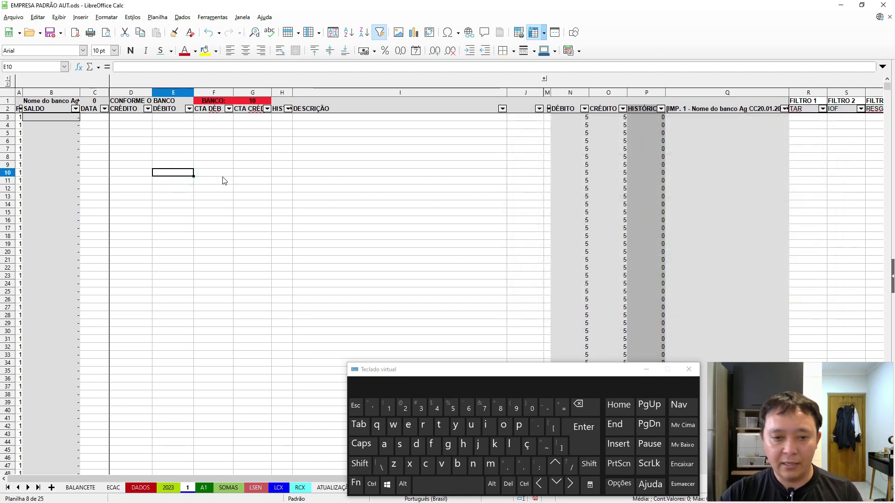
pyautogui.click(100, 165)
pyautogui.hotkey('ctrl', 'h')
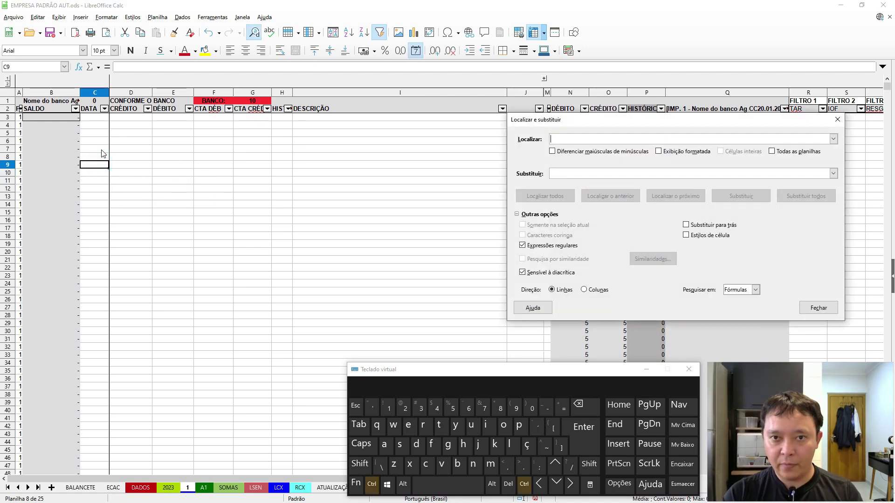
pyautogui.hotkey('ctrl', 'h')
pyautogui.hotkey('ctrl', 'f')
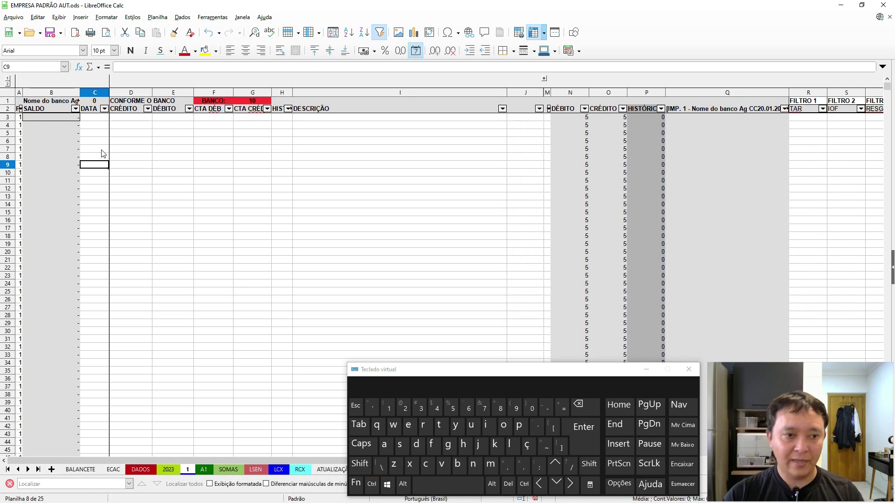
pyautogui.press('Escape')
# - Switch back to Excel, open the Find dialog once more and close it
pyautogui.hotkey('alt', 'Tab')
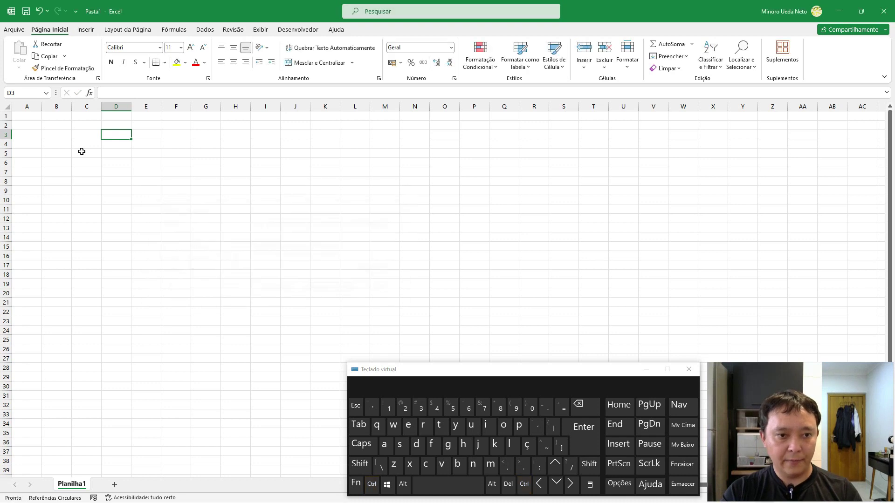
pyautogui.hotkey('ctrl', 'f')
pyautogui.press('Escape')
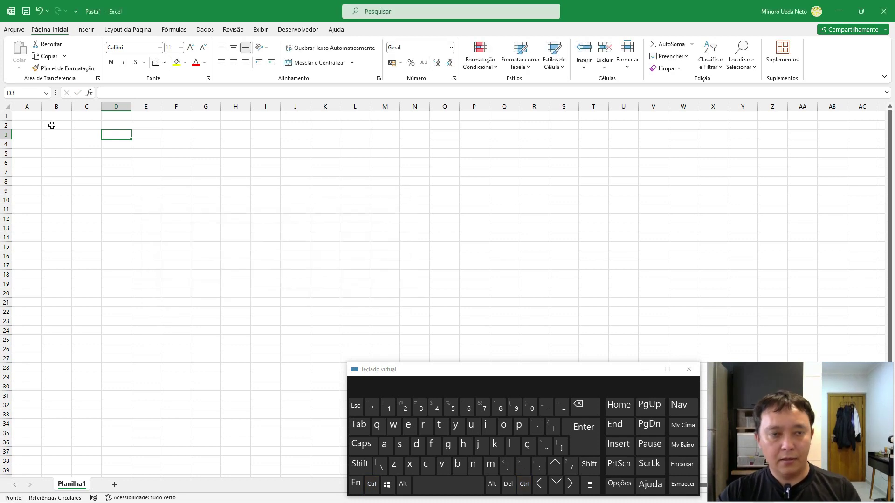
# - Switch to the course spreadsheet in the browser and look through the shortcut list down to the F9–F12 function keys
pyautogui.hotkey('alt', 'Tab')
pyautogui.hotkey('alt', 'Tab')
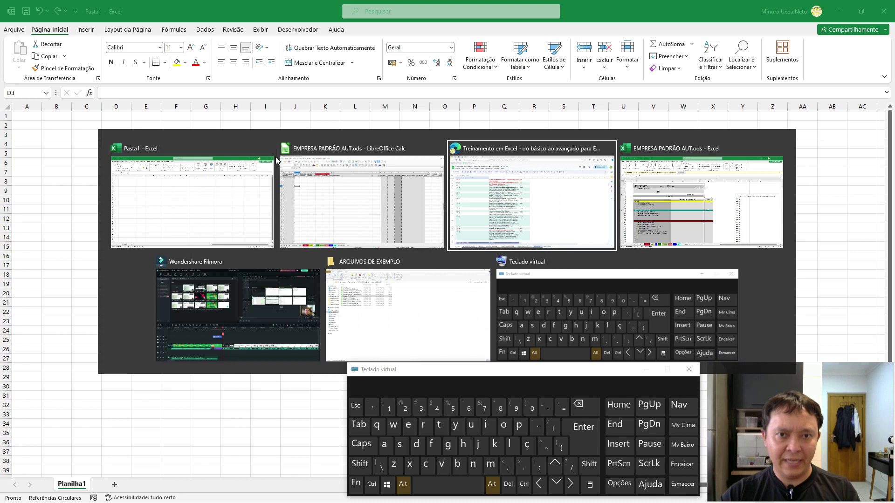
pyautogui.scroll(-5, 289, 222)
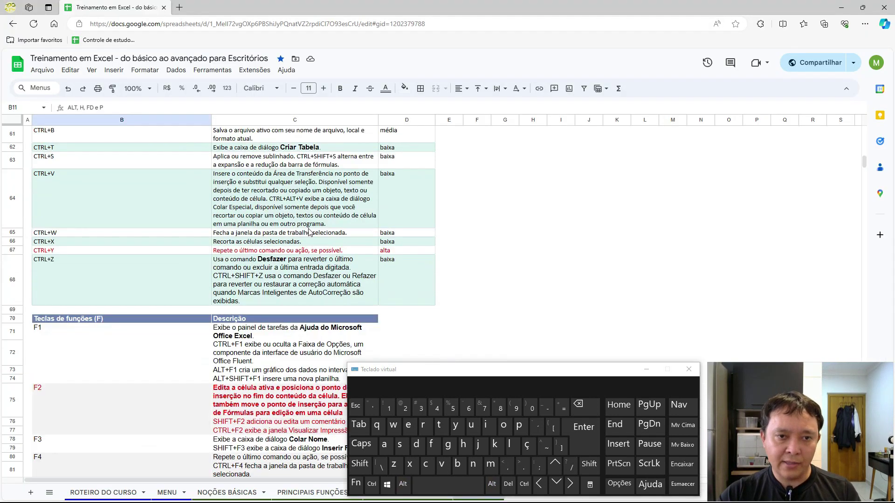
pyautogui.scroll(-3, 309, 231)
pyautogui.scroll(-12, 302, 286)
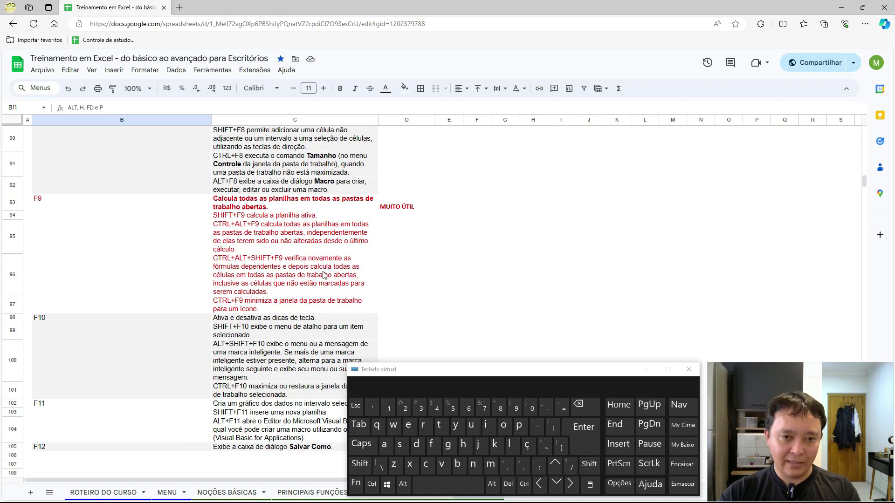
# - Return to the Pasta1 workbook in Excel, move between the cells around B3, and enter asdfasdf in B3
pyautogui.hotkey('alt', 'Tab')
pyautogui.hotkey('alt', 'Tab')
pyautogui.hotkey('alt', 'shift', 'Tab')
pyautogui.click(52, 142)
pyautogui.click(52, 134)
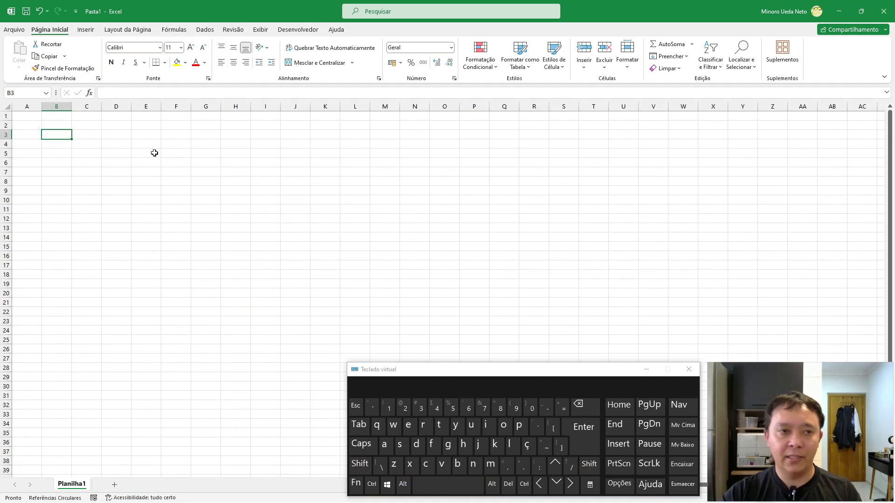
pyautogui.press('Right')
pyautogui.press('Up')
pyautogui.press('Left')
pyautogui.press('Down')
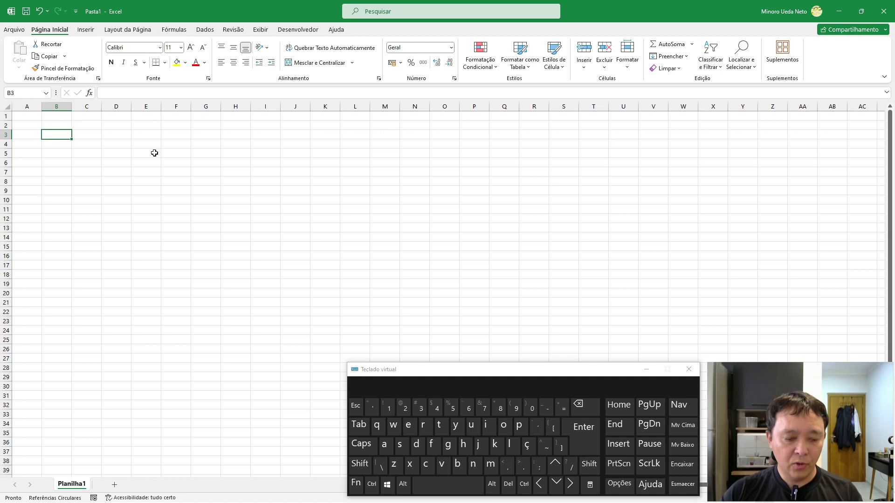
pyautogui.write('asdfasdf')
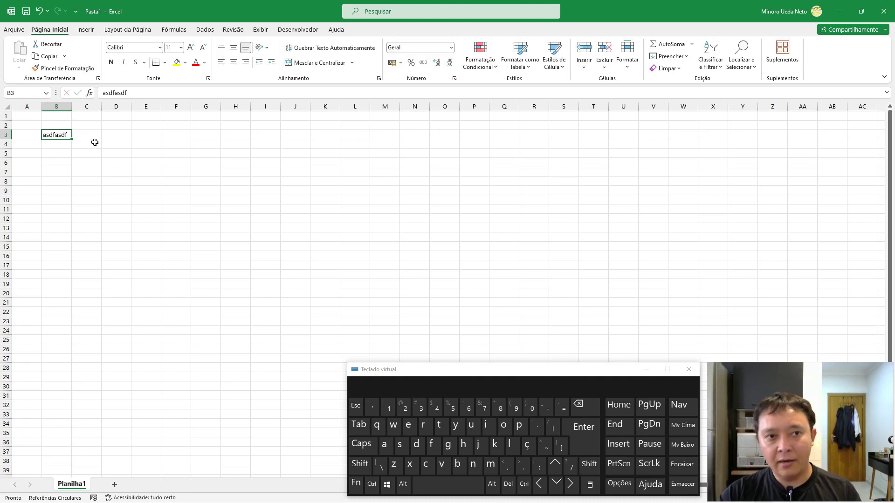
# - Demonstrate two ways of opening cell B3 for in-cell editing, leaving its text as it is
pyautogui.doubleClick(60, 134)
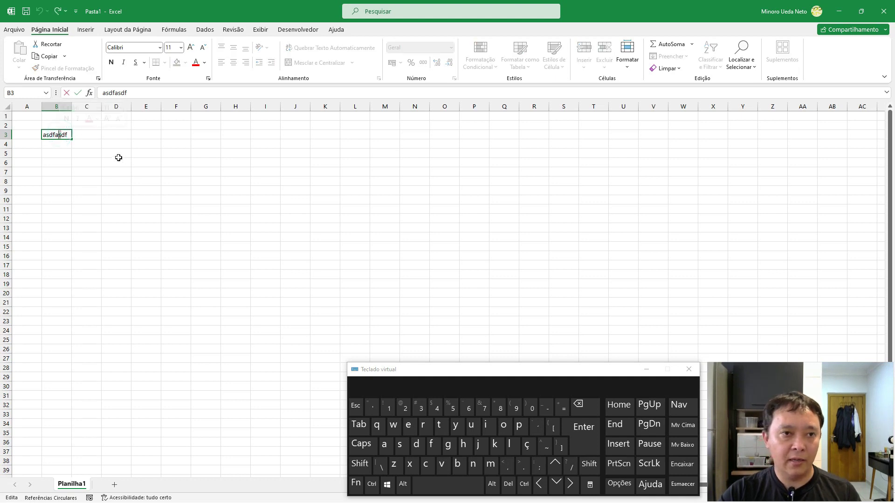
pyautogui.click(73, 152)
pyautogui.click(63, 132)
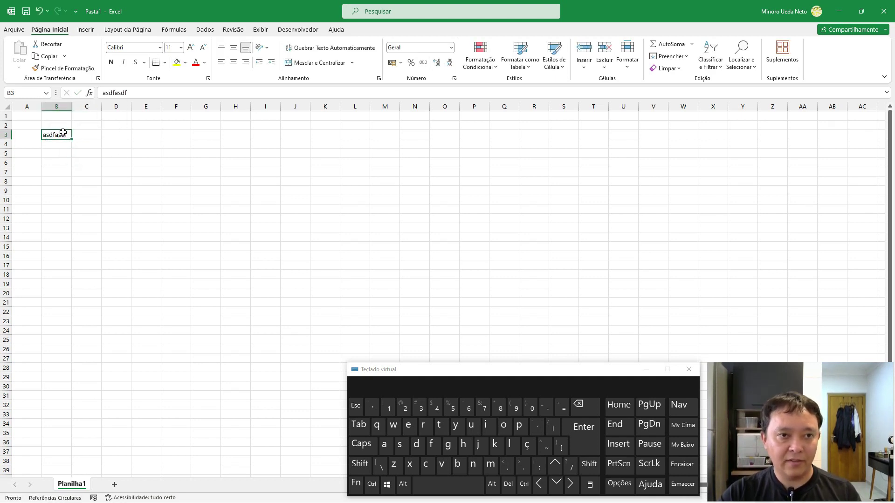
pyautogui.press('F2')
pyautogui.press('Escape')
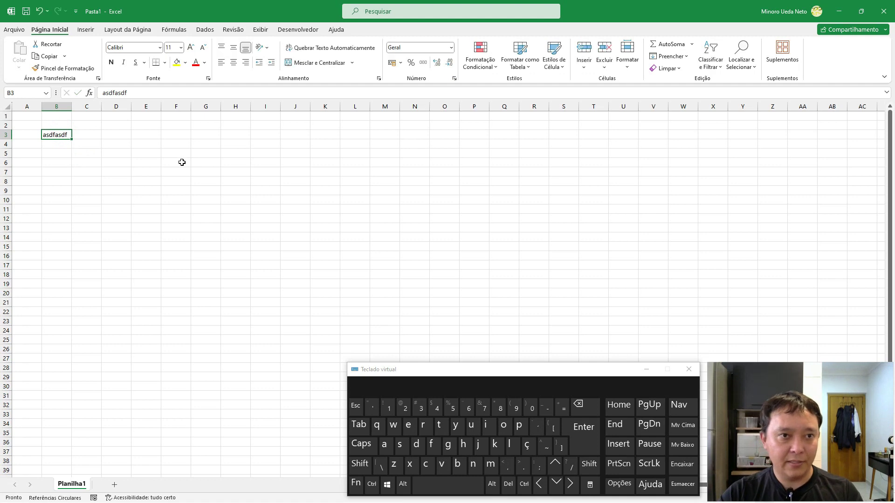
# - Switch to LibreOffice Calc, enter asdfasd in cell C9, then open that cell for editing and leave it without changes
pyautogui.hotkey('alt', 'Tab')
pyautogui.hotkey('alt', 'Tab')
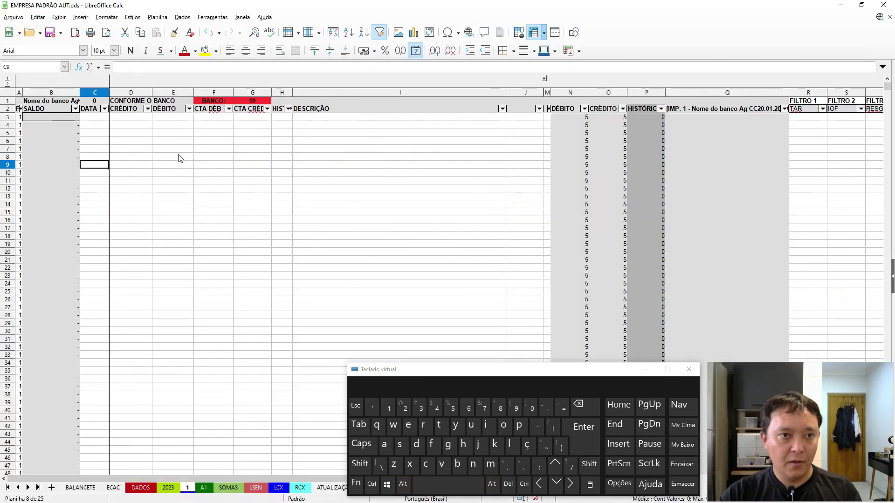
pyautogui.write('asdfasd')
pyautogui.press('Return')
pyautogui.click(92, 166)
pyautogui.doubleClick(91, 167)
pyautogui.press('Escape')
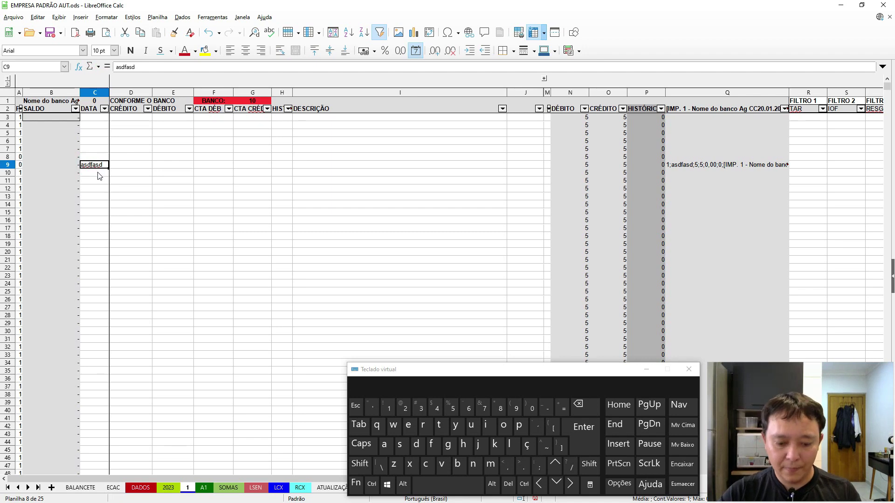
# - Switch from LibreOffice Calc to the course spreadsheet in the browser
pyautogui.hotkey('alt', 'Tab')
pyautogui.hotkey('alt', 'Tab')
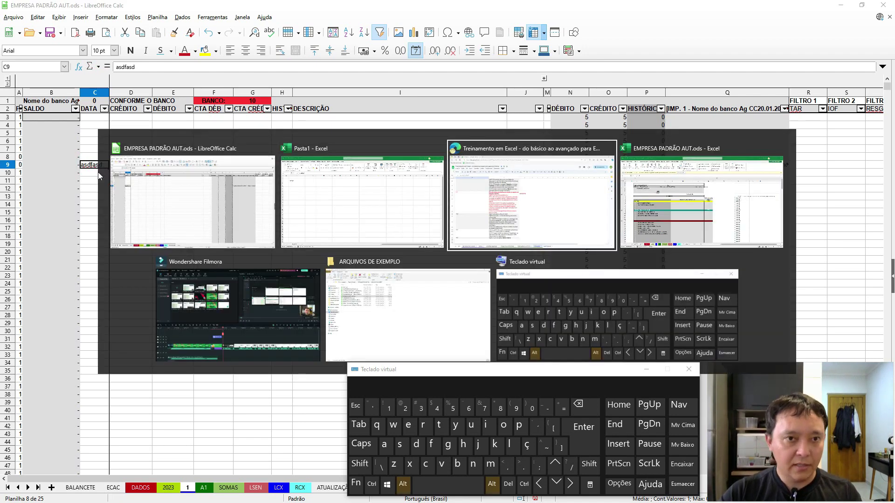
pyautogui.hotkey('alt', 'Tab')
pyautogui.hotkey('alt', 'shift', 'Tab')
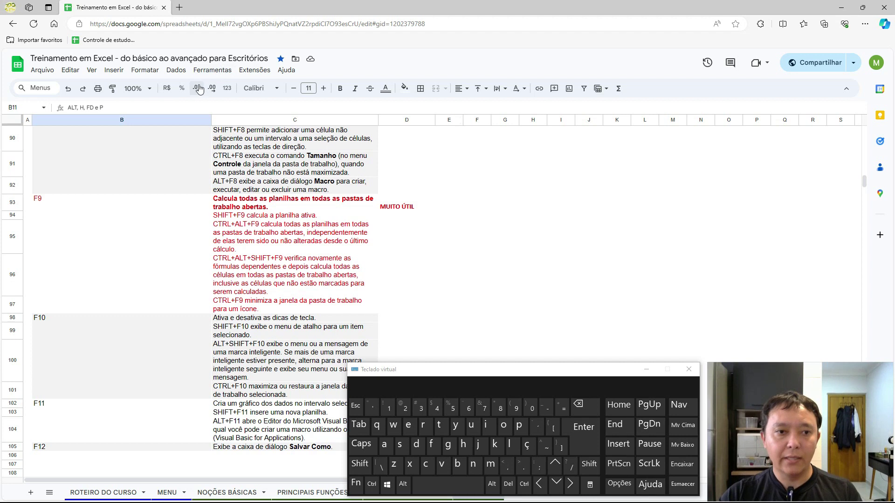
# - Demonstrate cycling forward and backward through the open windows, ending on the EMPRESA PADRÃO AUT.ods workbook in Excel
pyautogui.hotkey('alt', 'Tab')
pyautogui.hotkey('alt', 'Tab')
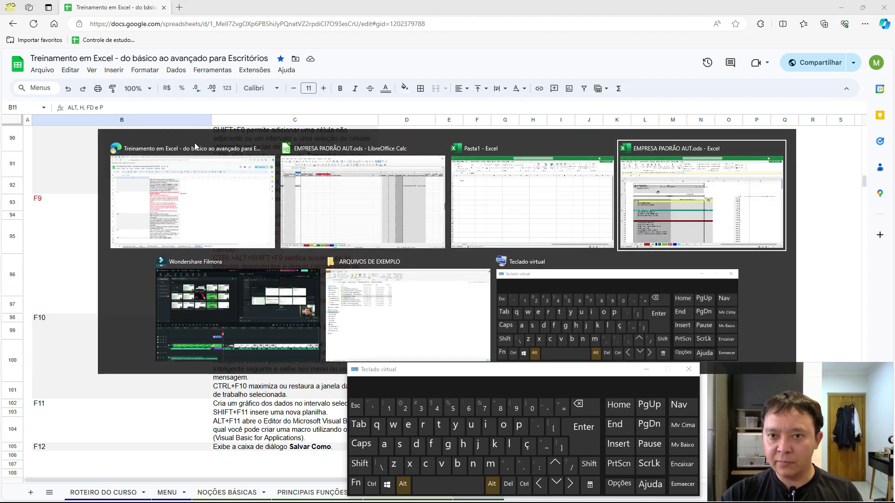
pyautogui.press('shift')
pyautogui.hotkey('shift', 'Tab')
pyautogui.hotkey('shift', 'Tab')
pyautogui.hotkey('shift', 'Tab')
pyautogui.hotkey('shift', 'Tab')
pyautogui.hotkey('shift', 'Tab')
pyautogui.hotkey('shift', 'Tab')
pyautogui.hotkey('shift', 'Tab')
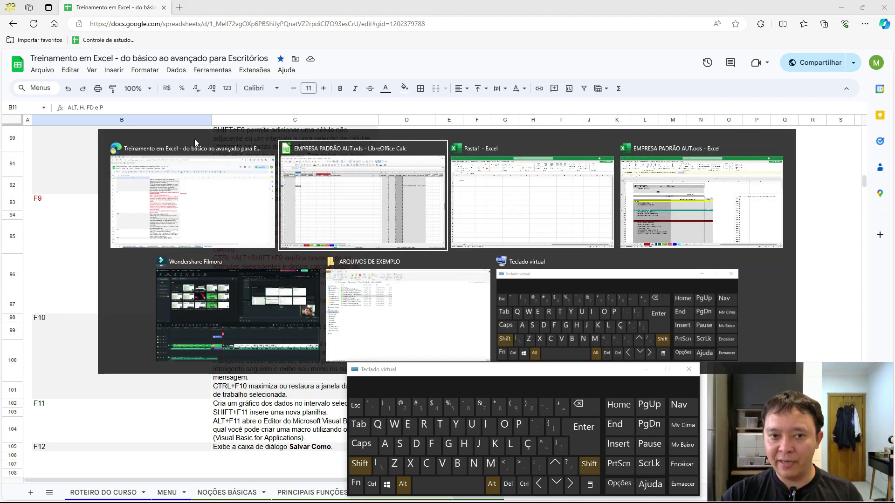
pyautogui.hotkey('shift', 'Tab')
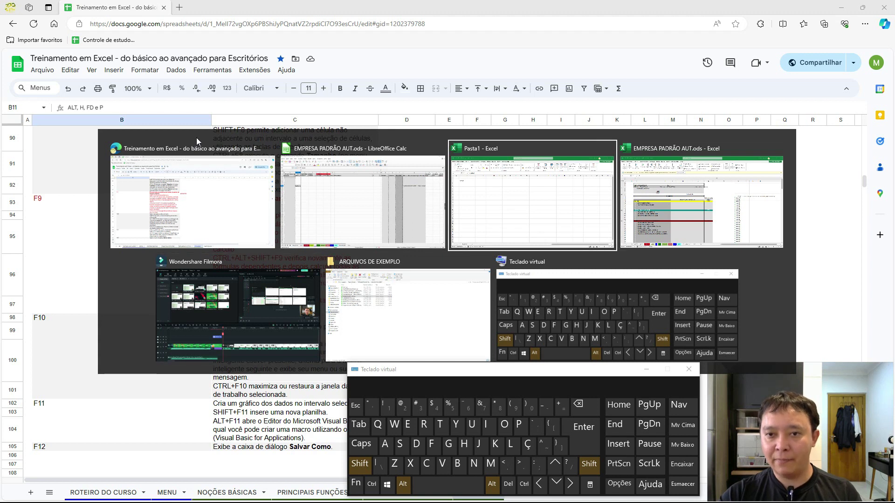
pyautogui.press('Tab')
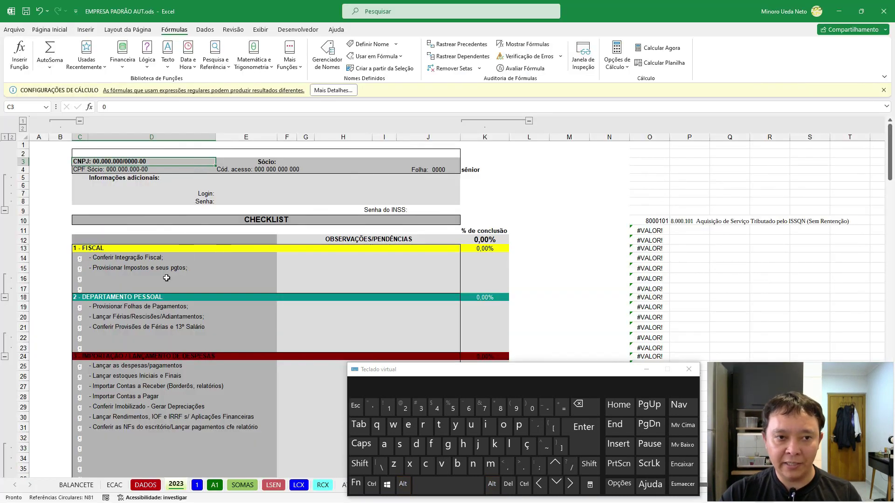
# - Select the "Provisionar Impostos e seus pgtos" item in sheet 2023, look over the checklist, and display the Página Inicial commands
pyautogui.click(117, 272)
pyautogui.scroll(-20, 142, 269)
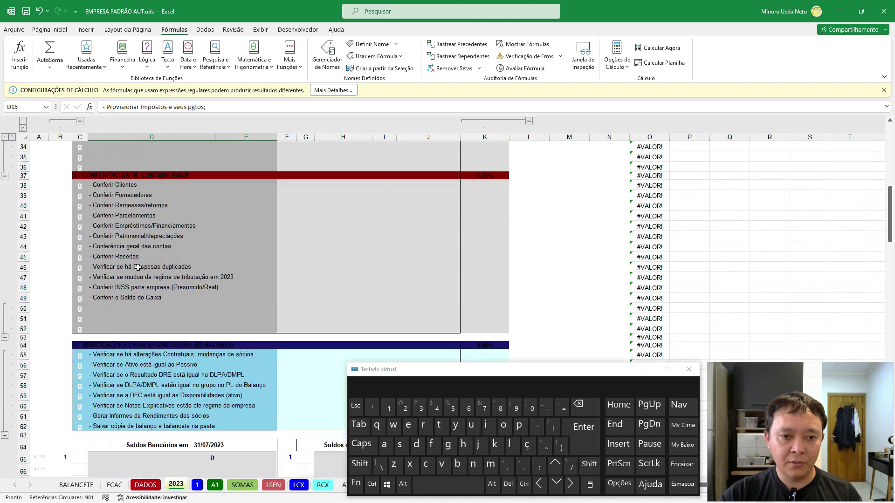
pyautogui.scroll(17, 136, 266)
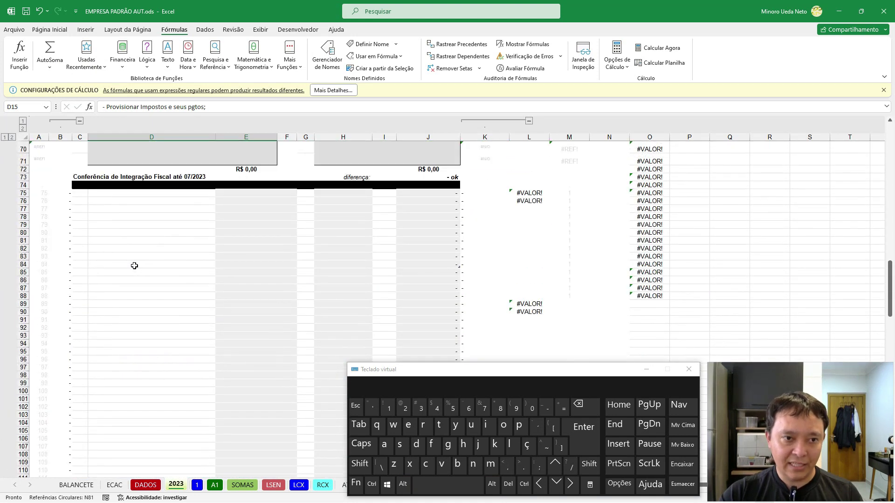
pyautogui.scroll(6, 133, 264)
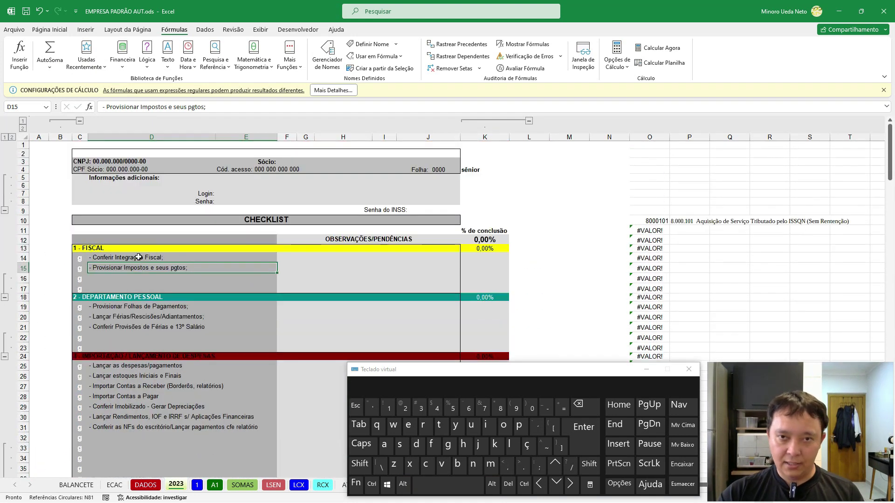
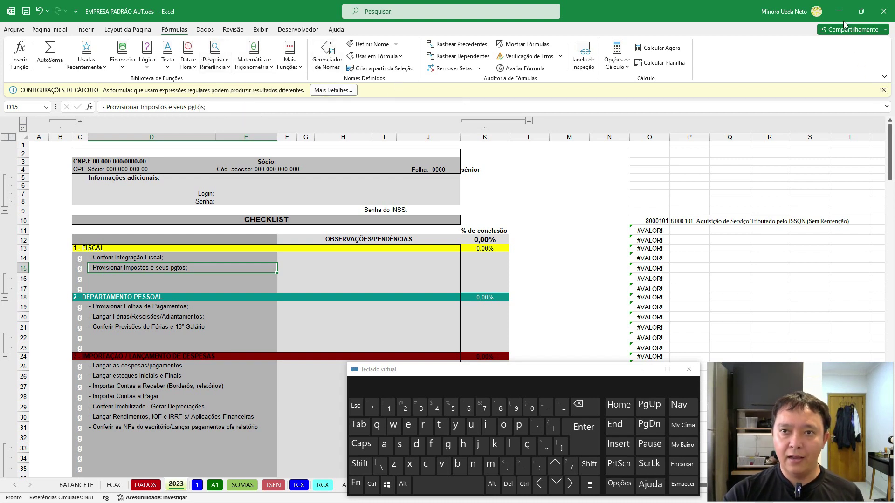
pyautogui.click(42, 30)
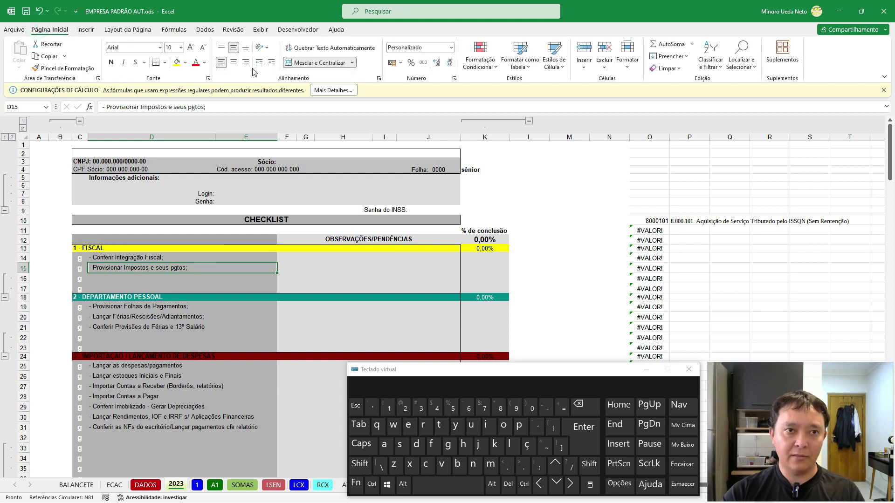
# - Switch to the course spreadsheet, display the ROTEIRO DO CURSO sheet, and select Module 1's empty video-lesson link cell C2
pyautogui.hotkey('alt', 'Tab')
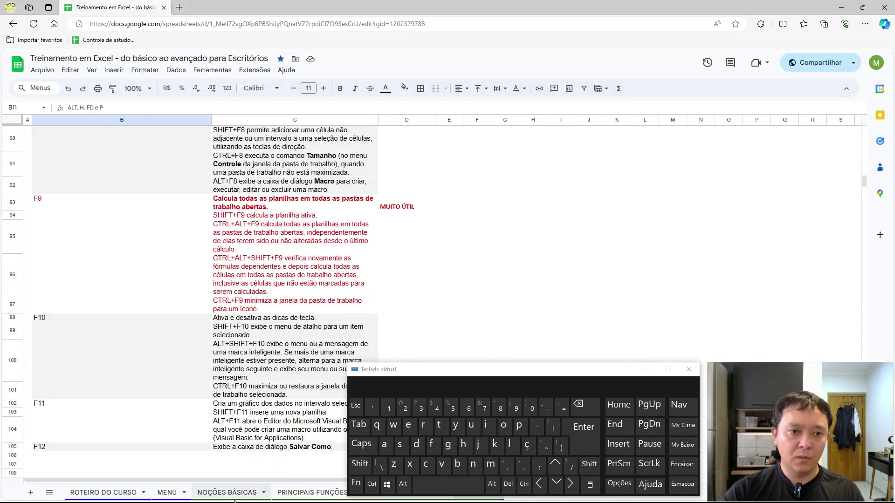
pyautogui.click(100, 493)
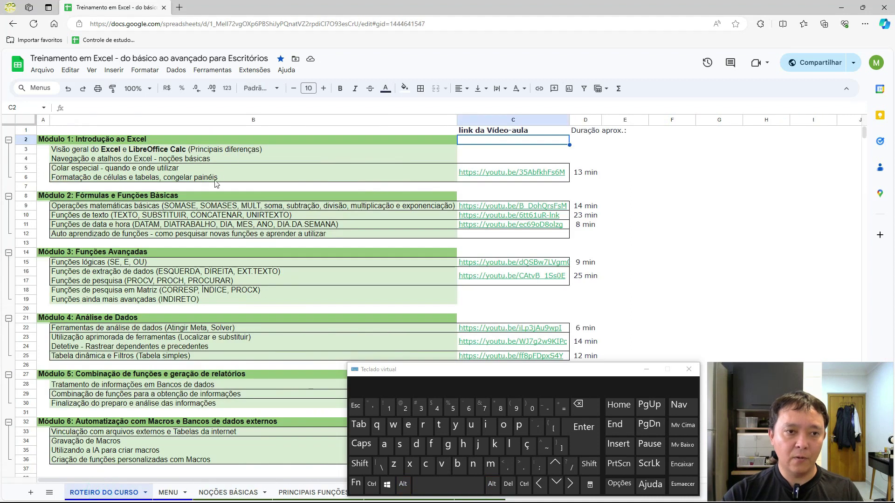
pyautogui.click(495, 155)
pyautogui.click(492, 142)
pyautogui.click(473, 154)
pyautogui.click(469, 141)
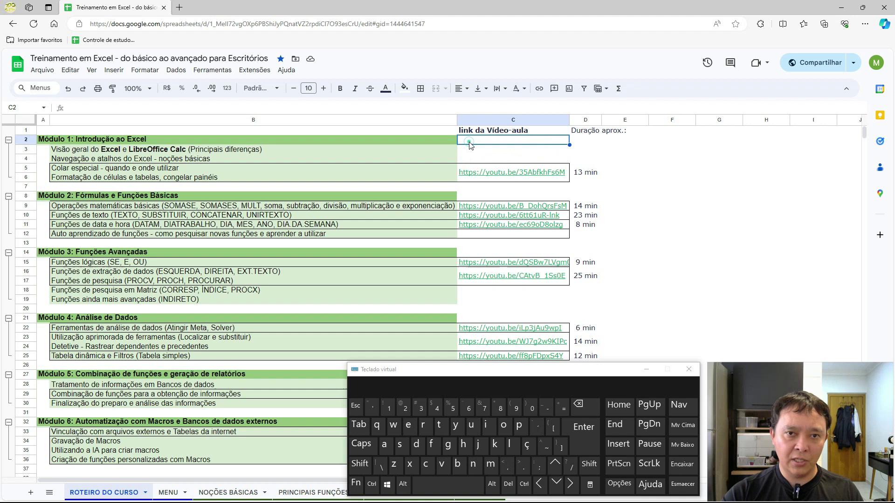
# - Point out the Módulo 1 heading and its first two topics, then reselect the empty link cell C2
pyautogui.click(128, 141)
pyautogui.click(123, 149)
pyautogui.click(110, 158)
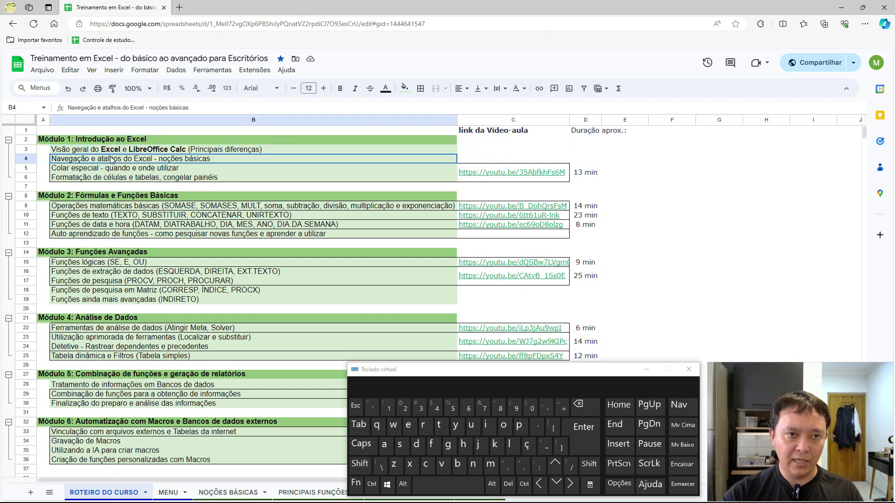
pyautogui.click(466, 154)
pyautogui.click(469, 141)
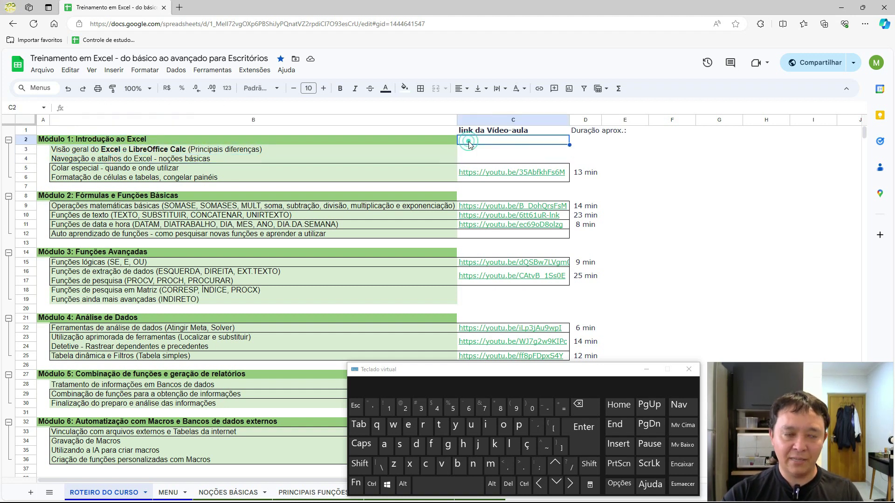
# - Switch to the EMPRESA PADRÃO AUT.ods workbook in Excel and back to the course outline, and select the "Navegação e atalhos do Excel" topic
pyautogui.hotkey('alt', 'Tab')
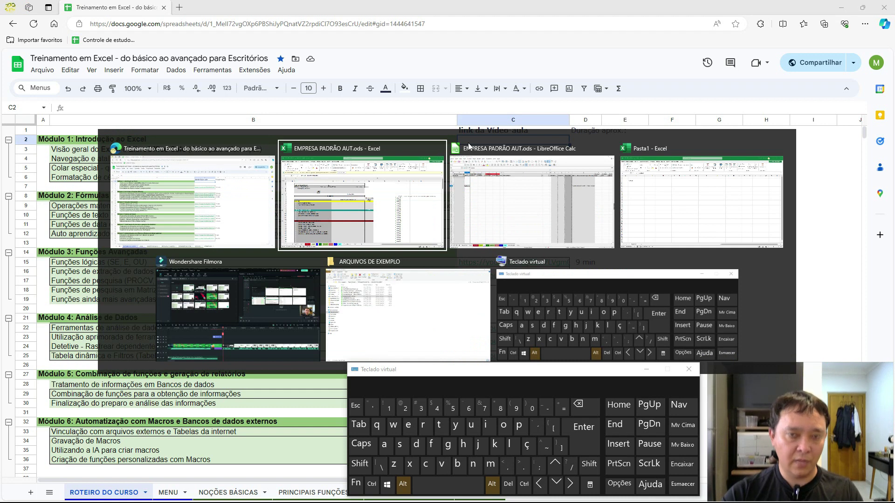
pyautogui.press('shift')
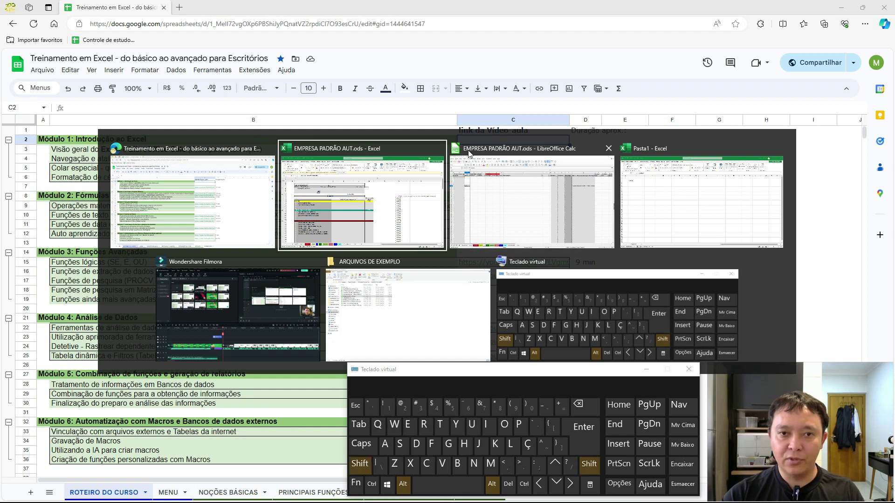
pyautogui.click(362, 200)
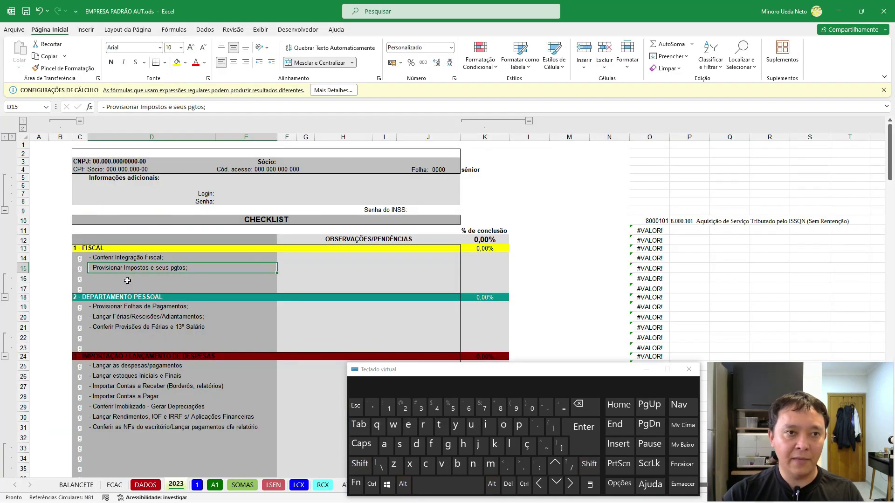
pyautogui.hotkey('alt', 'Tab')
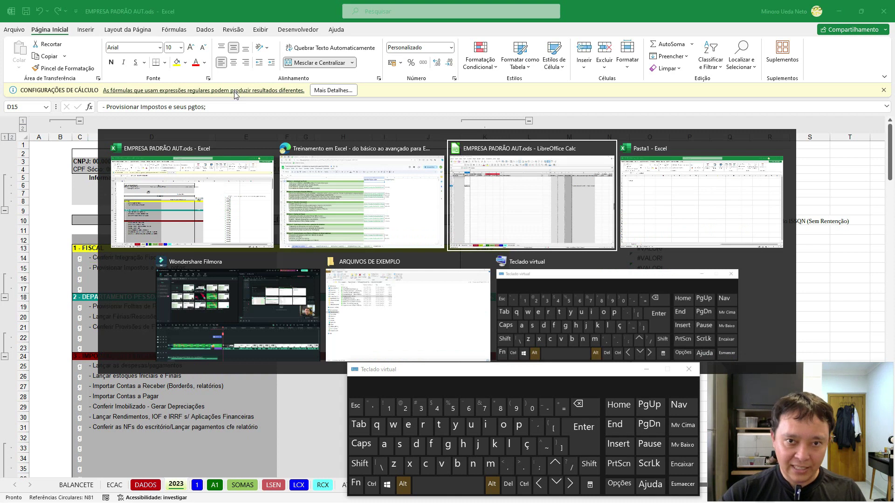
pyautogui.hotkey('alt', 'shift', 'Tab')
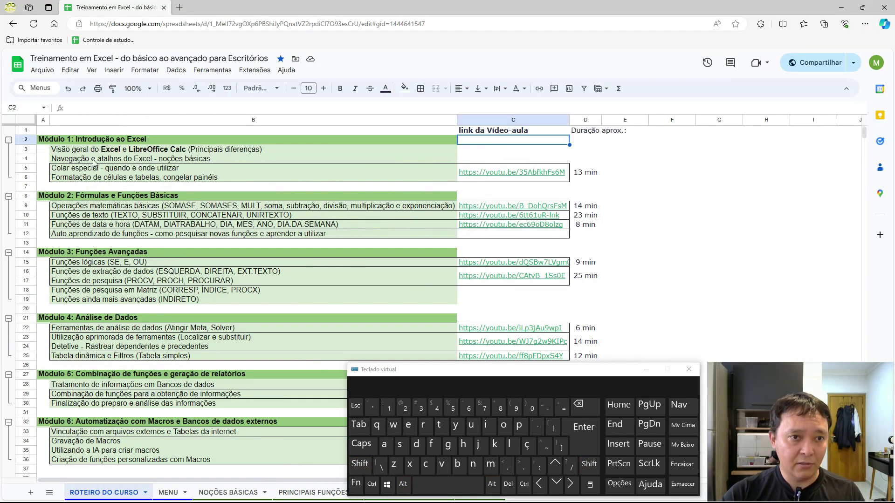
pyautogui.click(107, 161)
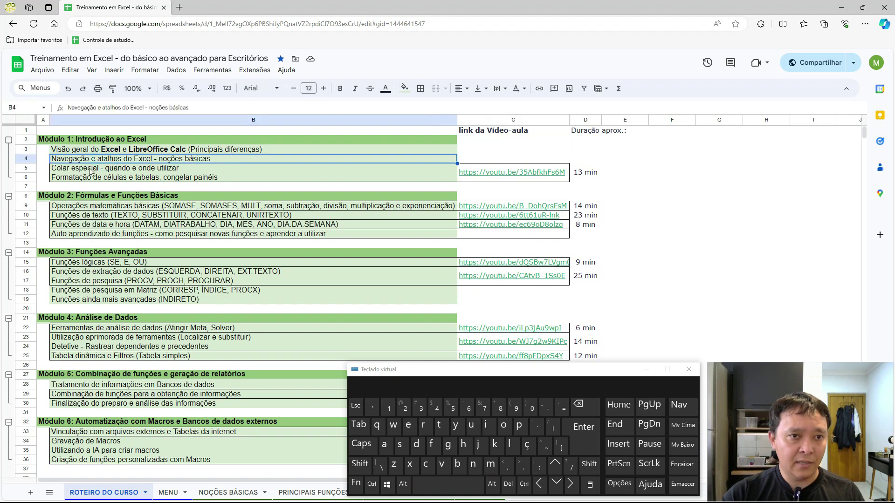